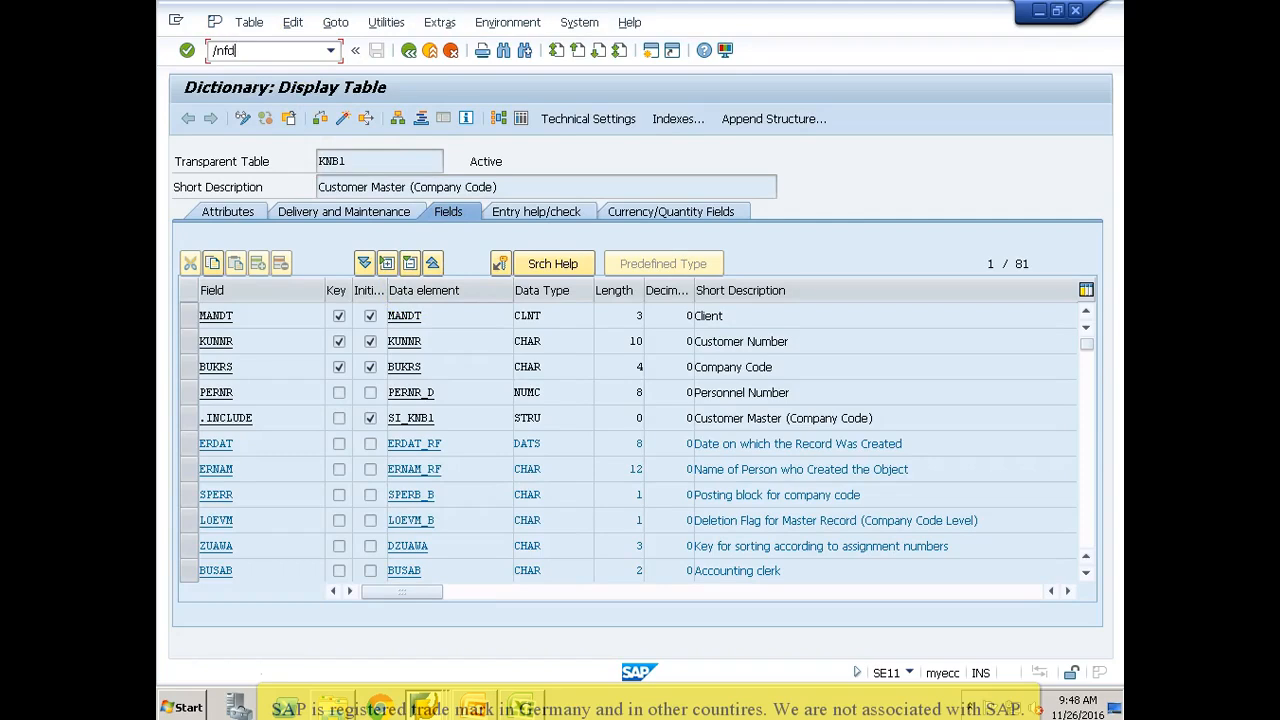
Step: Run the customer display transaction FD03 and open the proposed customer's company code data for company code 3000
{"action": "key", "text": "Return"}
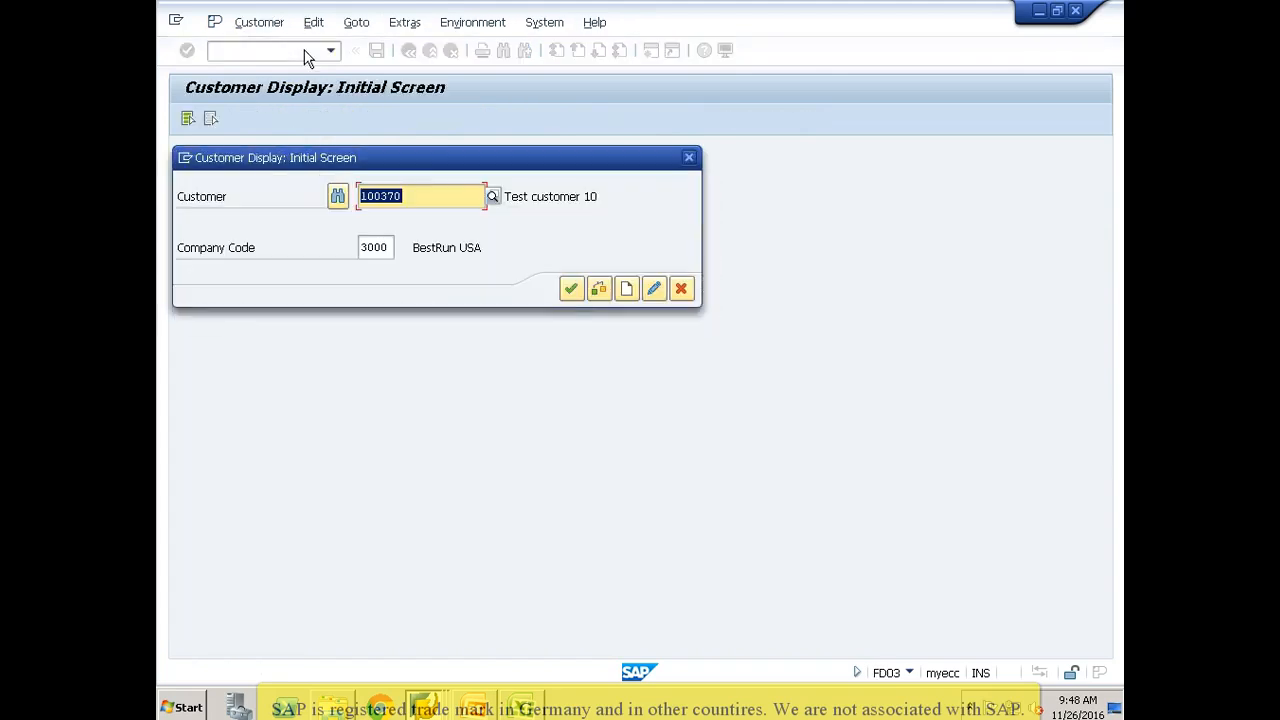
{"action": "key", "text": "Return"}
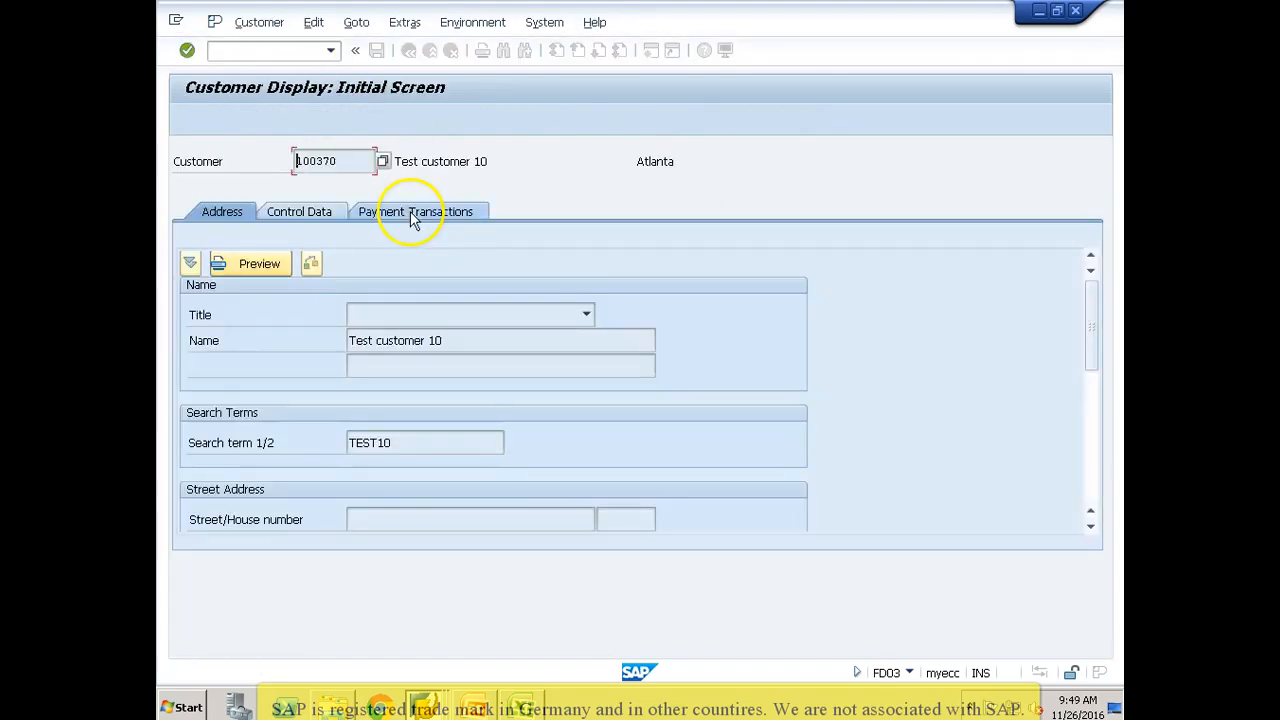
{"action": "left_click", "coordinate": [356, 118]}
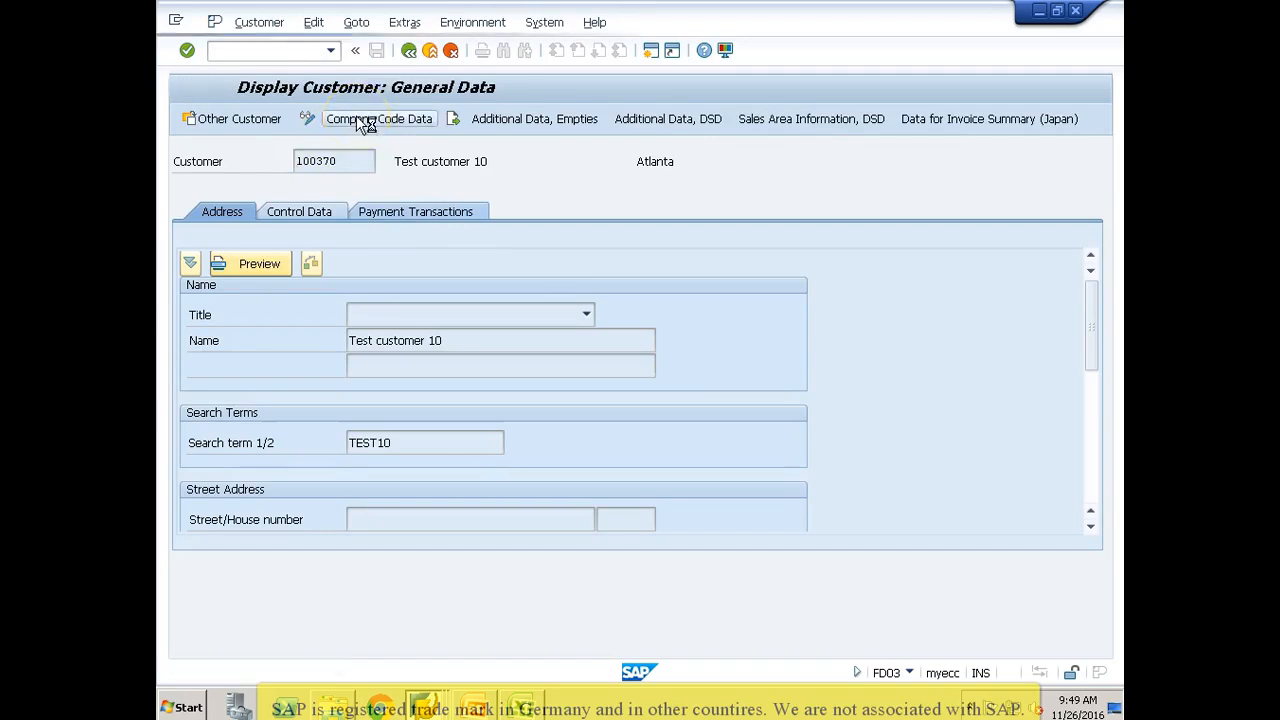
Step: Copy the customer's reconciliation account and switch to Excel to paste it into row 2 of the Reconciliation column
{"action": "left_click_drag", "start_coordinate": [356, 315], "coordinate": [316, 320]}
{"action": "key", "text": "ctrl+c"}
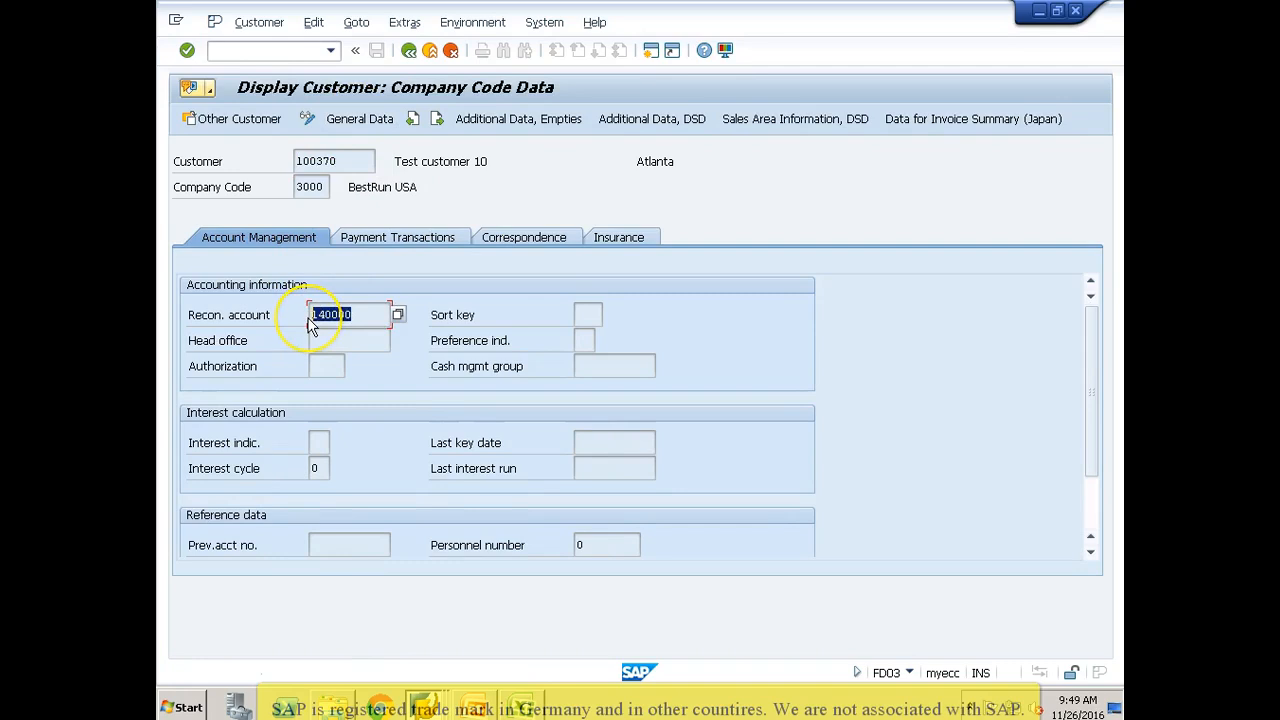
{"action": "key", "text": "alt+Tab"}
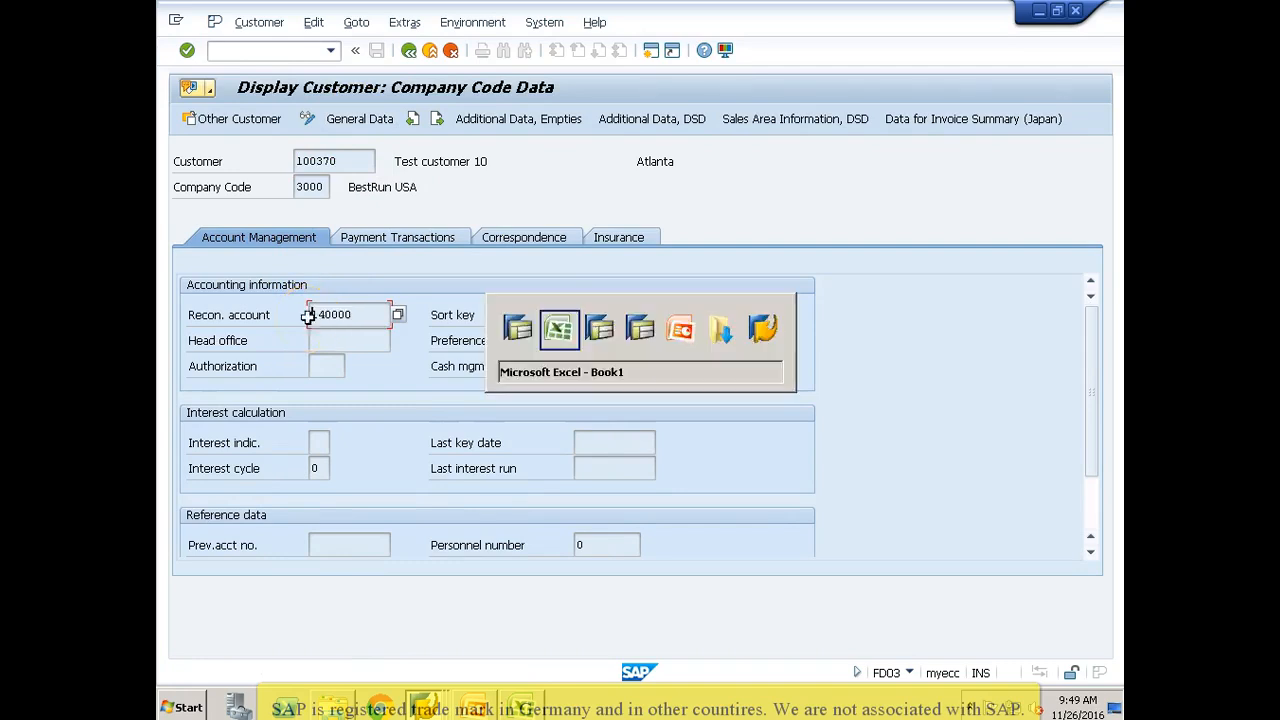
{"action": "key", "text": "ctrl+v"}
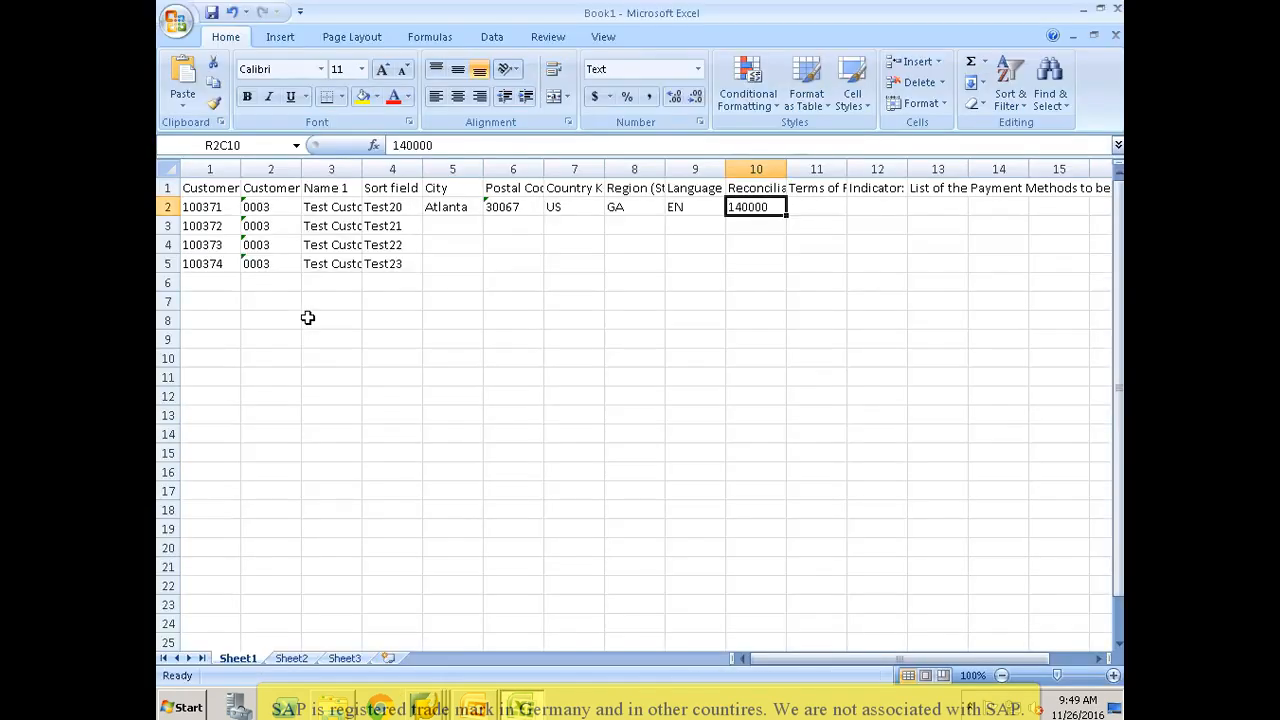
Step: In row 2, enter 0001 as the terms of payment and X as the Record Payment History indicator
{"action": "key", "text": "Tab"}
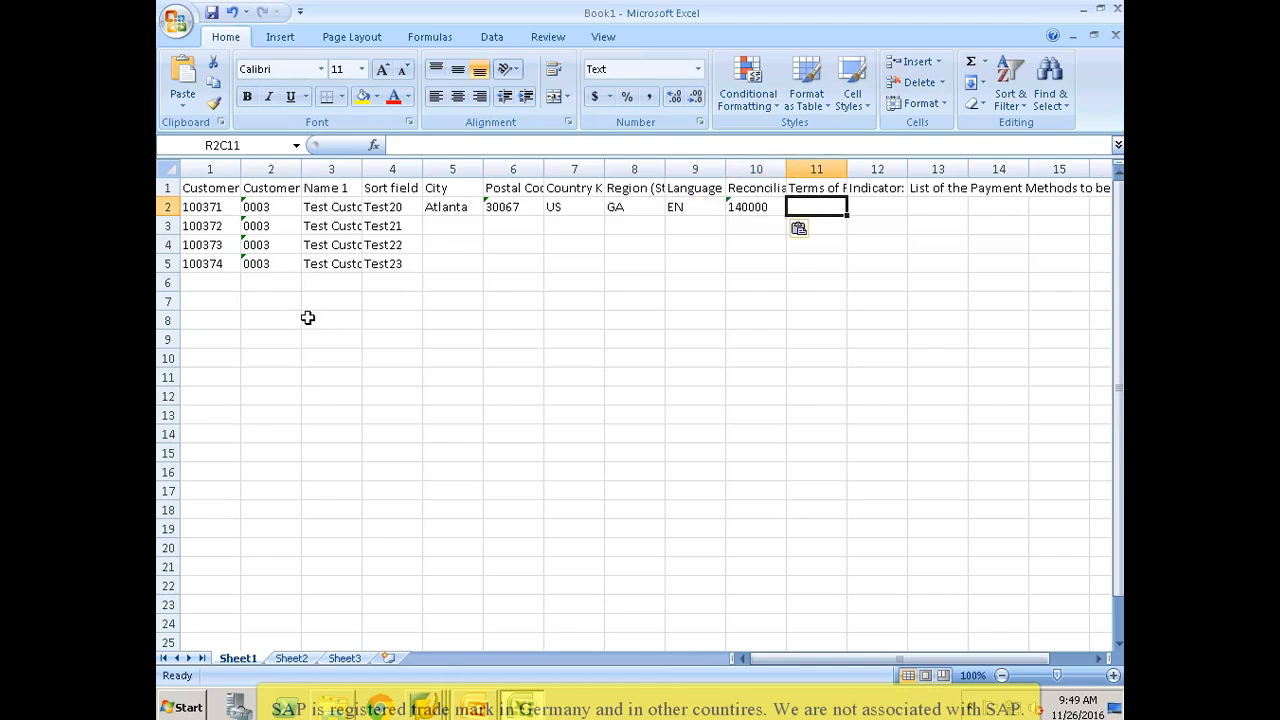
{"action": "type", "text": "0001"}
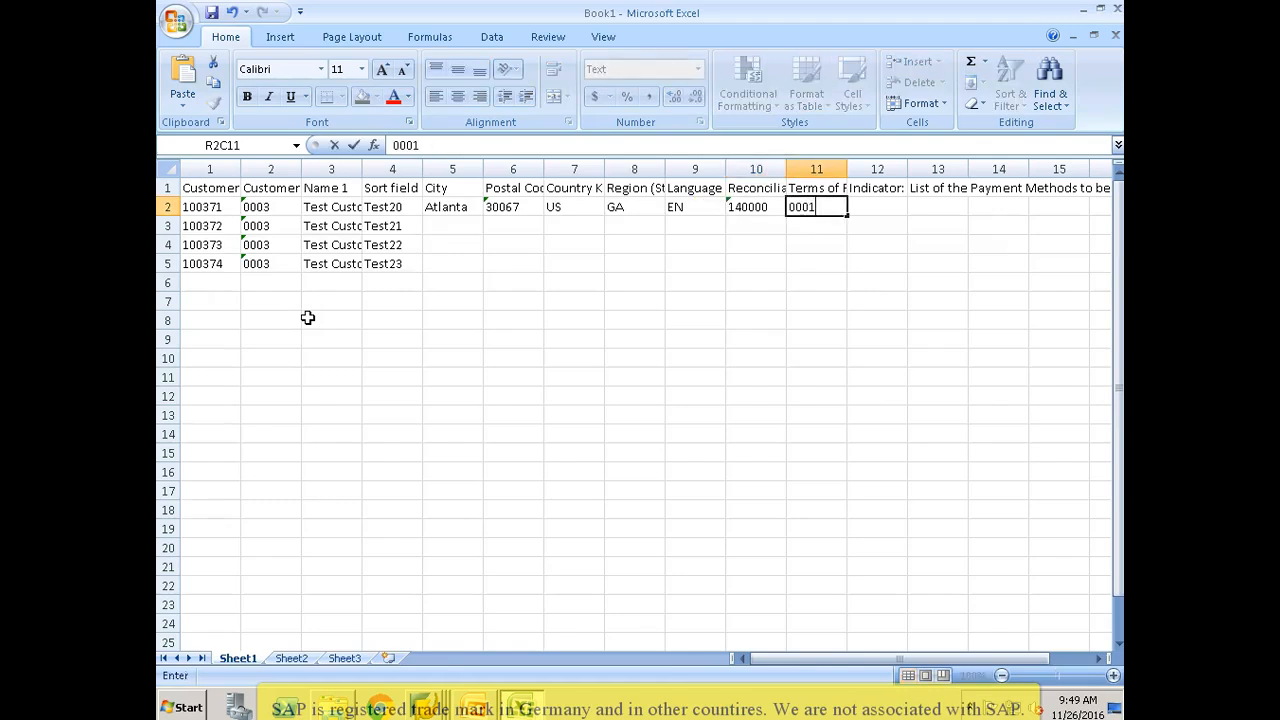
{"action": "key", "text": "Tab"}
{"action": "key", "text": "Up"}
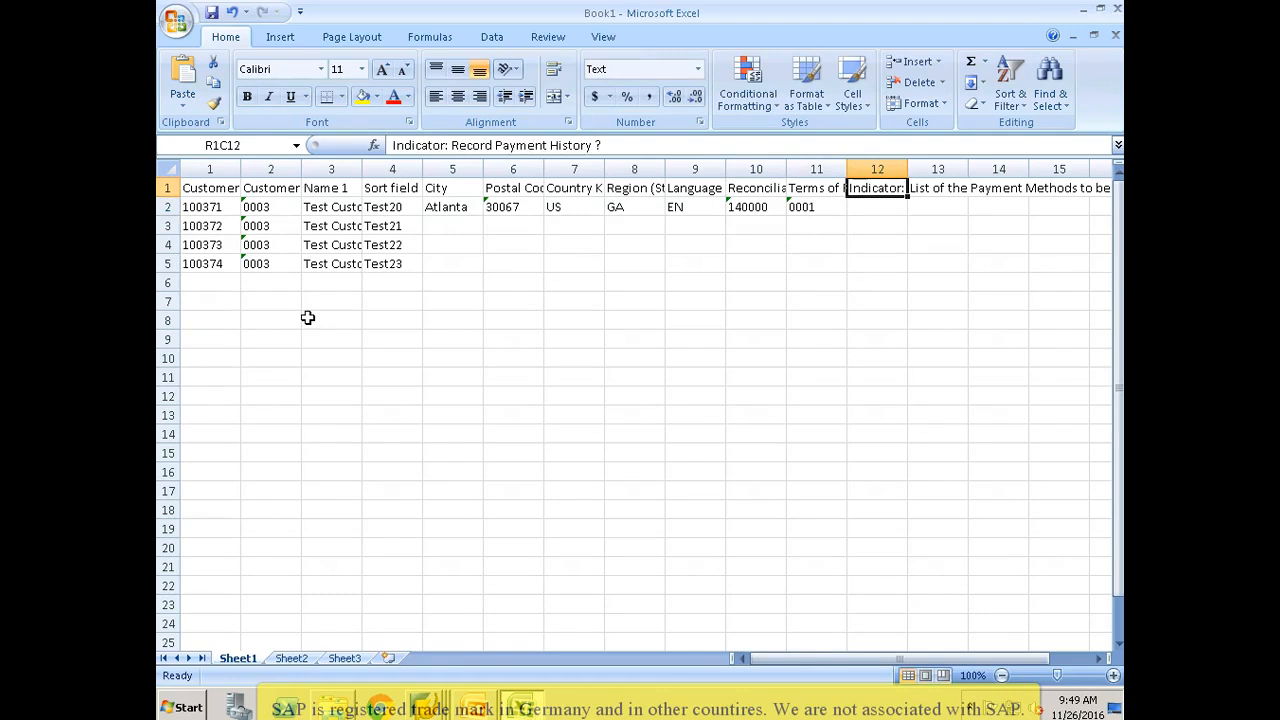
{"action": "key", "text": "Down"}
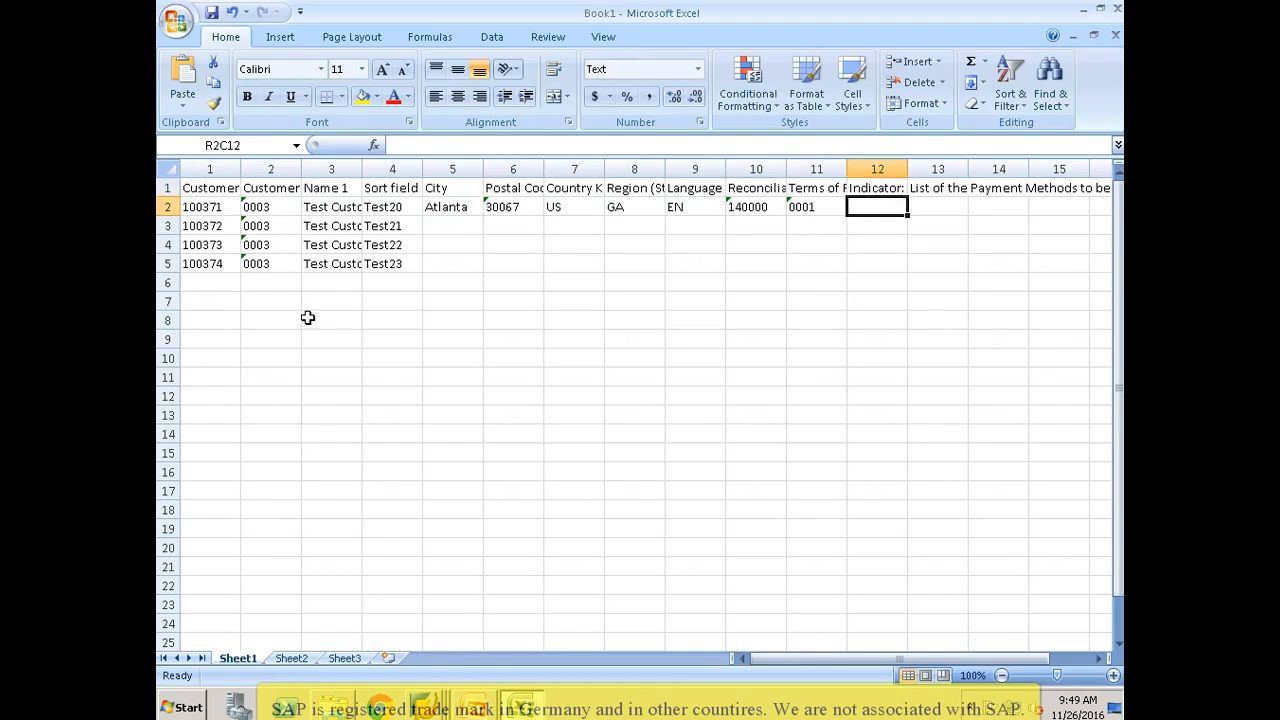
{"action": "type", "text": "X"}
{"action": "key", "text": "Tab"}
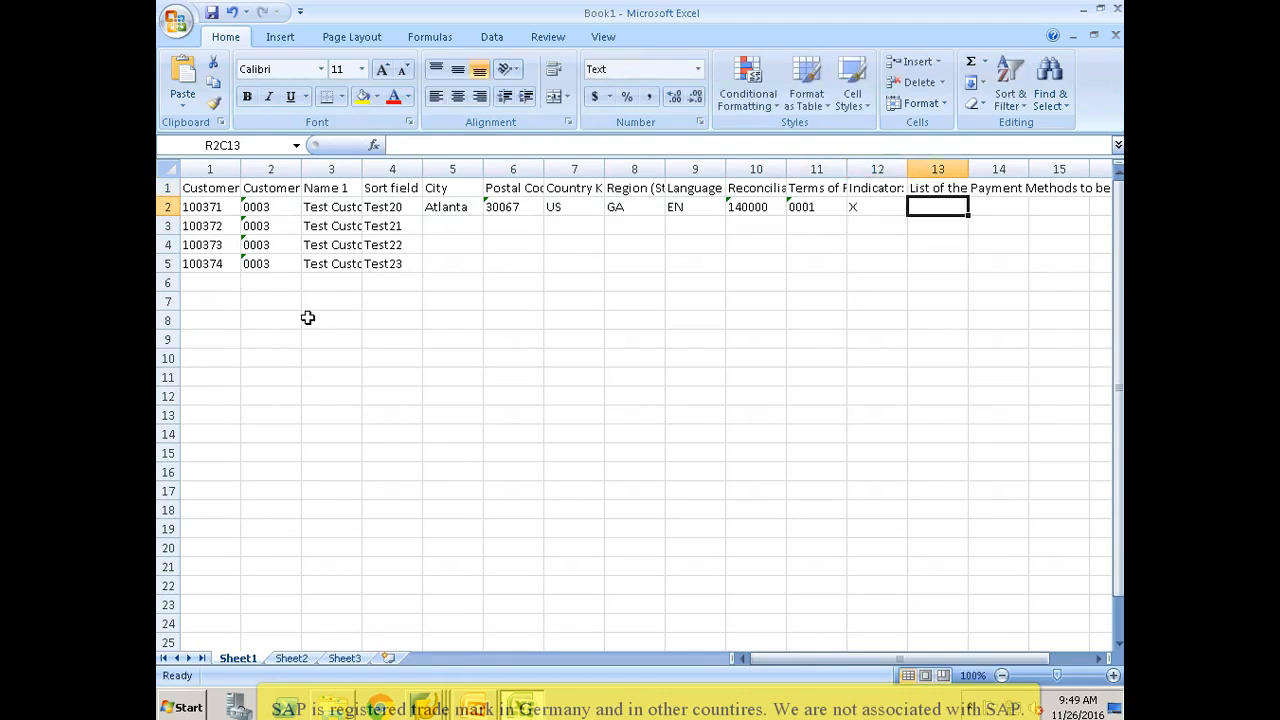
Step: Remove the entire "List of the Payment Methods to be Considered" column, column 13
{"action": "key", "text": "Left"}
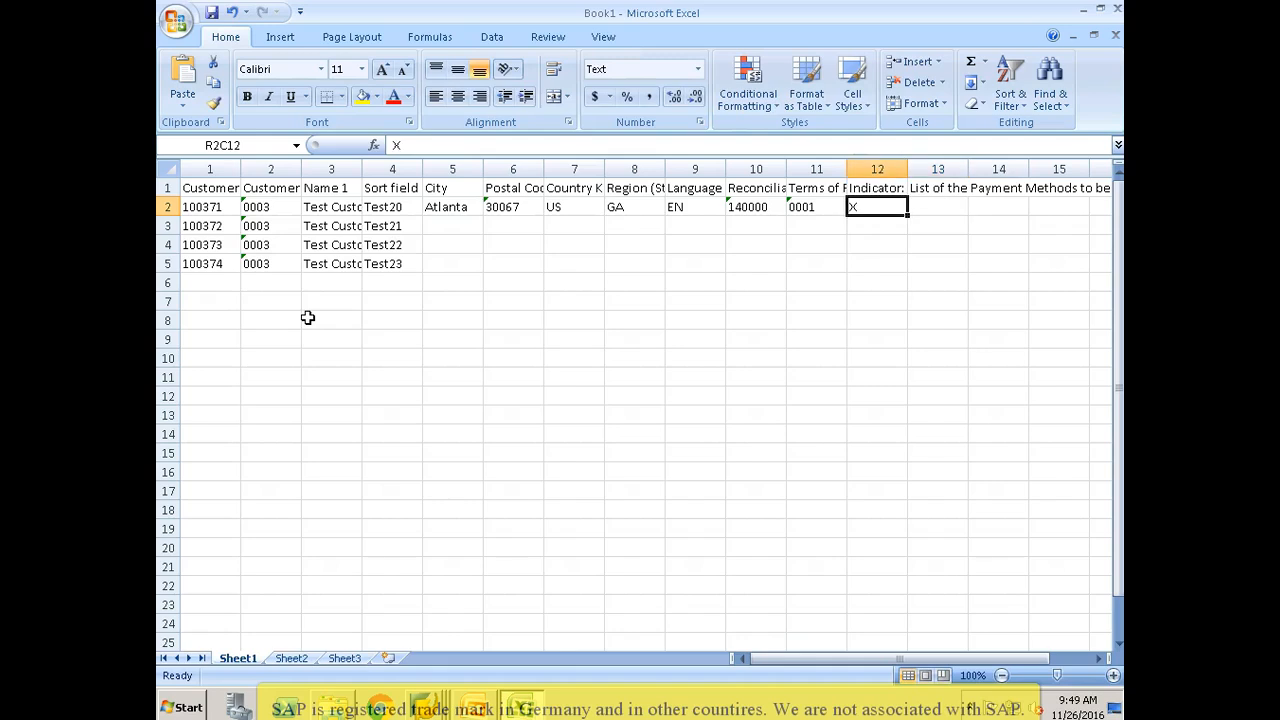
{"action": "key", "text": "Up"}
{"action": "key", "text": "Right"}
{"action": "key", "text": "Down"}
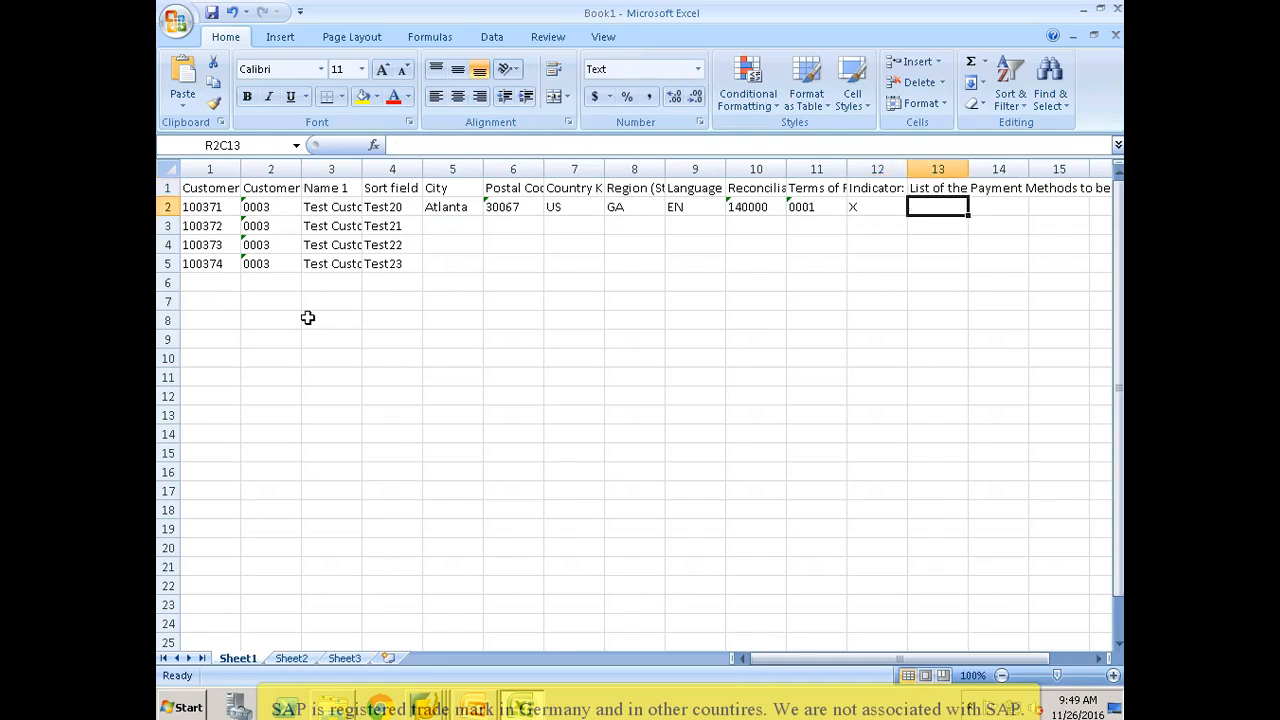
{"action": "key", "text": "Right"}
{"action": "key", "text": "Up"}
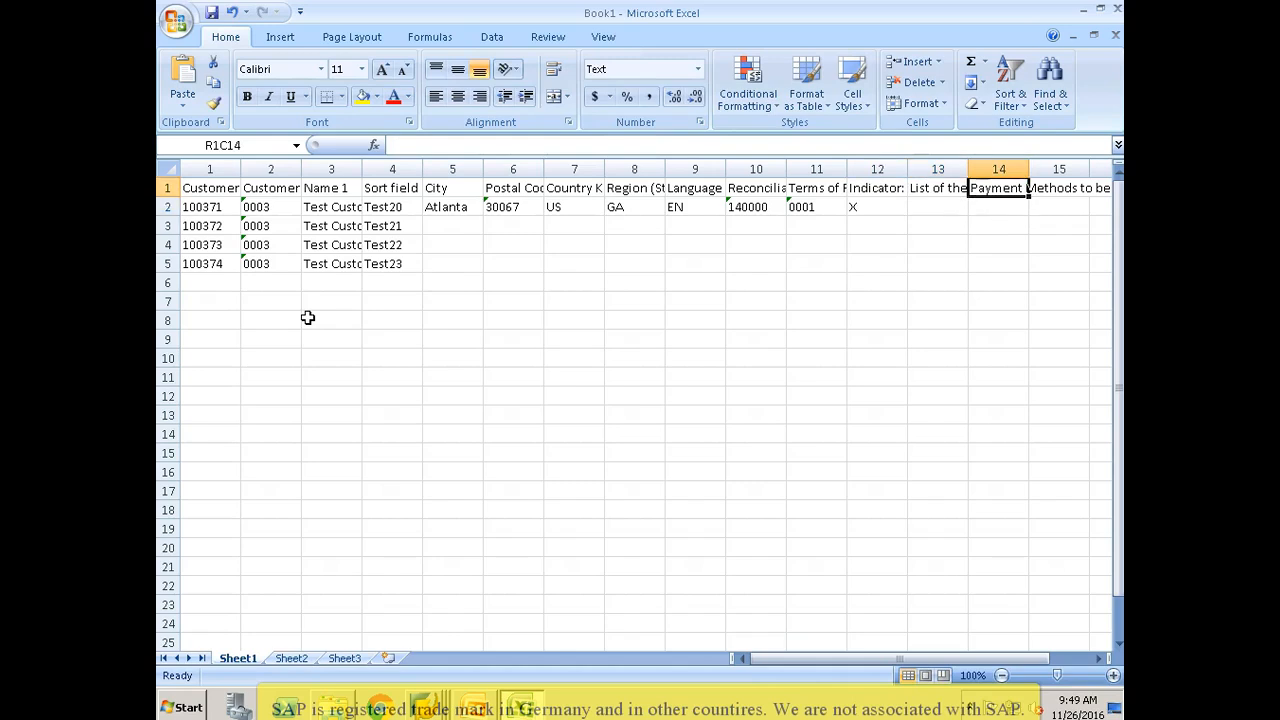
{"action": "key", "text": "Left"}
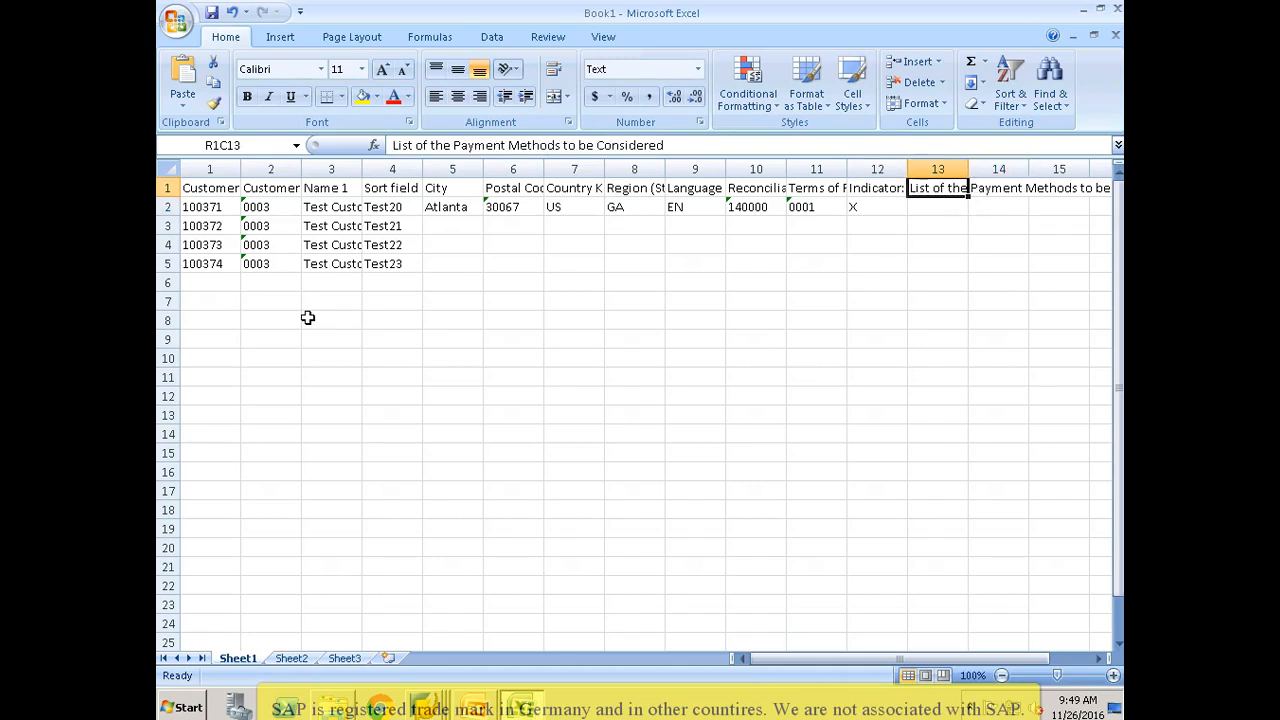
{"action": "key", "text": "ctrl+space"}
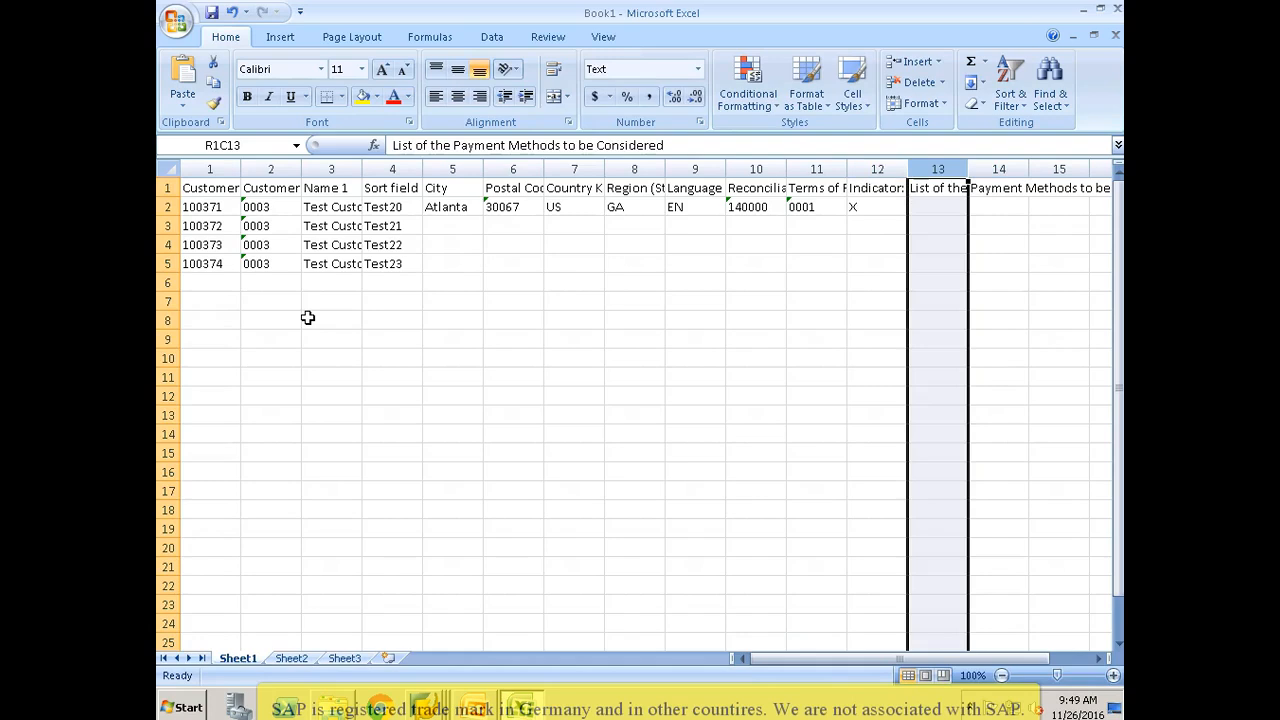
{"action": "type", "text": "Record Payment History ?"}
Step: Copy row 2's values from City through the Record Payment History indicator into the customer rows 3 to 5
{"action": "key", "text": "Left"}
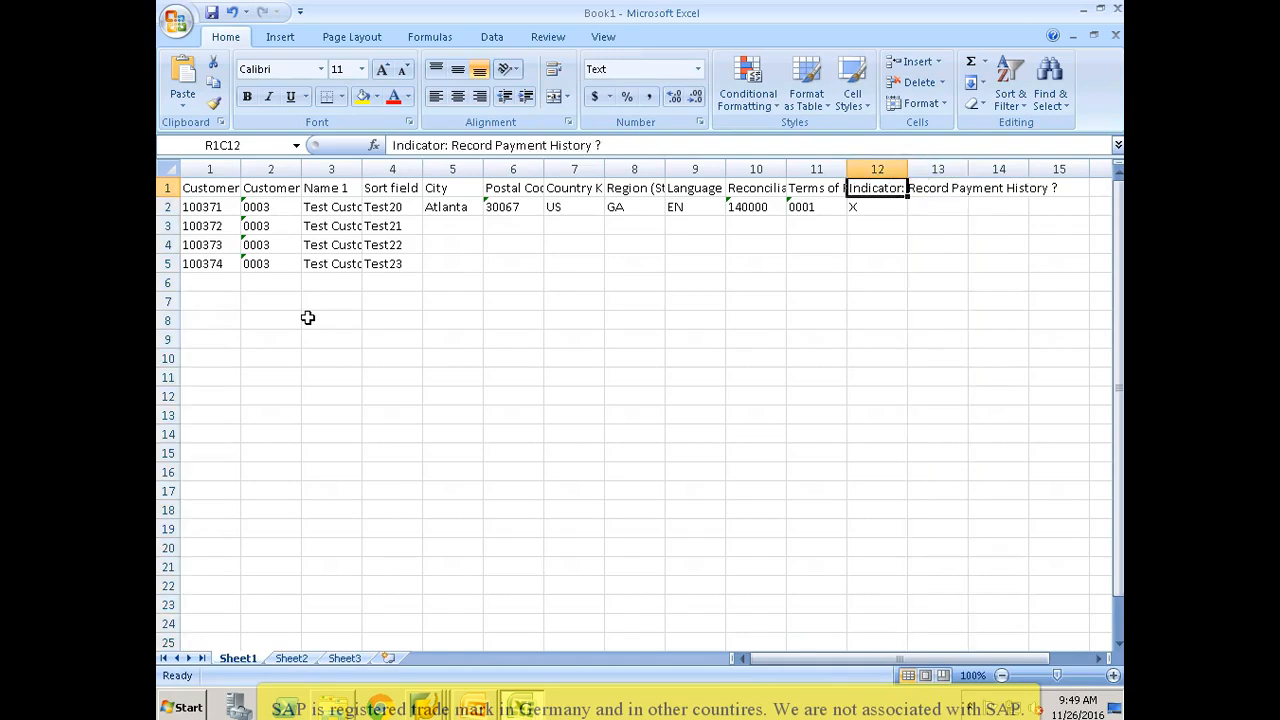
{"action": "key", "text": "Left"}
{"action": "key", "text": "Left"}
{"action": "key", "text": "Left"}
{"action": "key", "text": "Left"}
{"action": "key", "text": "Left"}
{"action": "key", "text": "Left"}
{"action": "key", "text": "Left"}
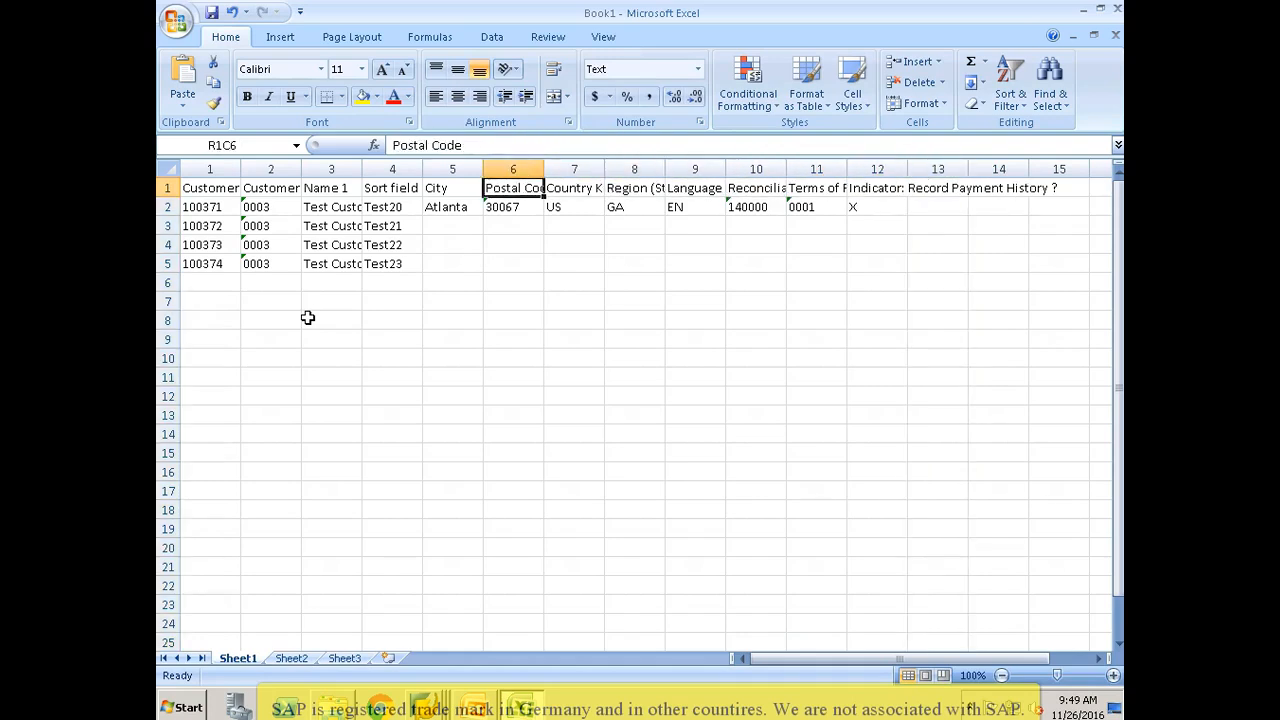
{"action": "key", "text": "Down"}
{"action": "key", "text": "shift+Right"}
{"action": "key", "text": "shift+Right"}
{"action": "key", "text": "shift+Right"}
{"action": "key", "text": "shift+Right"}
{"action": "key", "text": "shift+Right"}
{"action": "key", "text": "shift+Right"}
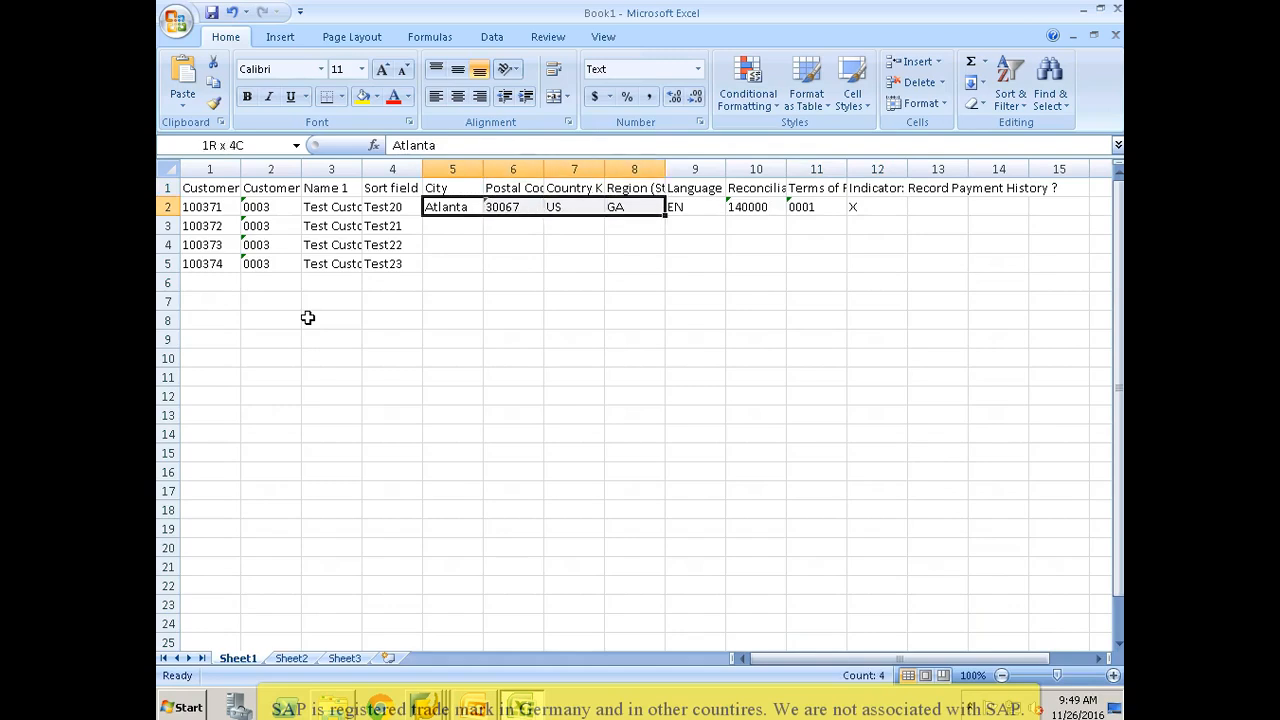
{"action": "key", "text": "shift+Right"}
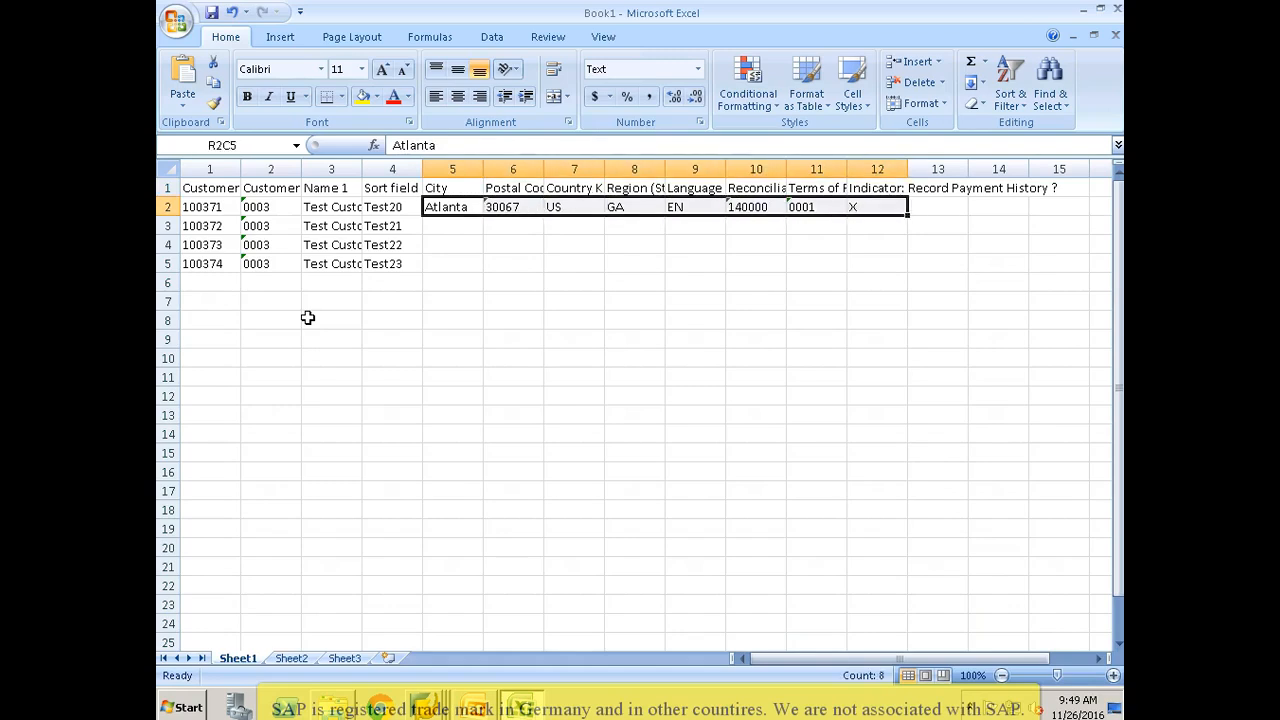
{"action": "key", "text": "ctrl+c"}
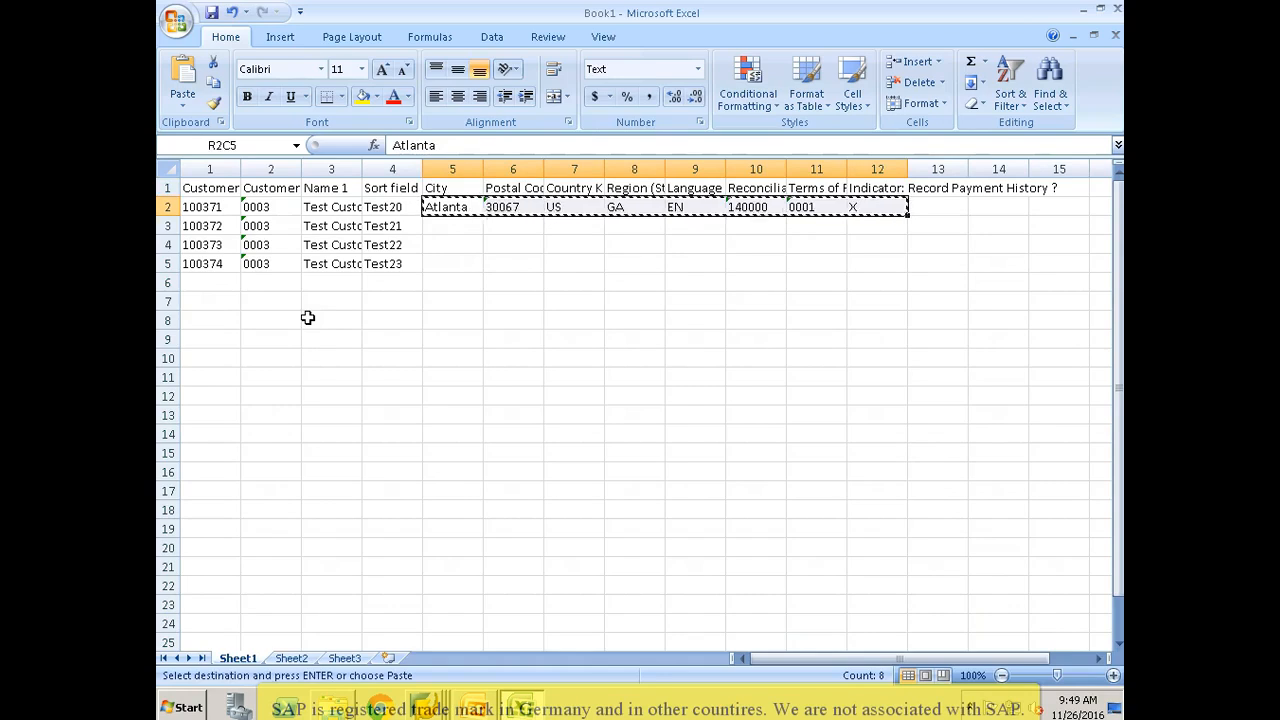
{"action": "key", "text": "shift+Down"}
{"action": "key", "text": "shift+Down"}
{"action": "key", "text": "shift+Down"}
{"action": "key", "text": "Return"}
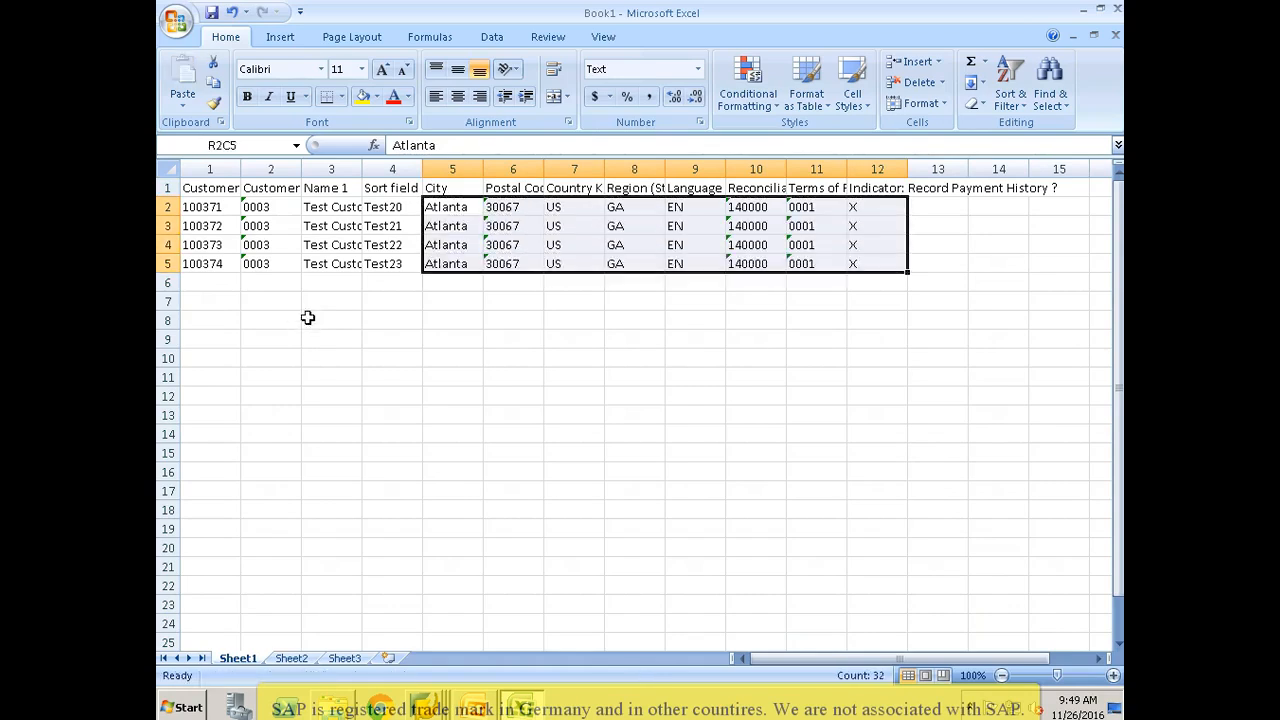
Step: Save the sheet to the Desktop as a Text (Tab delimited) file named ZCUST_SRC1, keeping that format
{"action": "key", "text": "Left"}
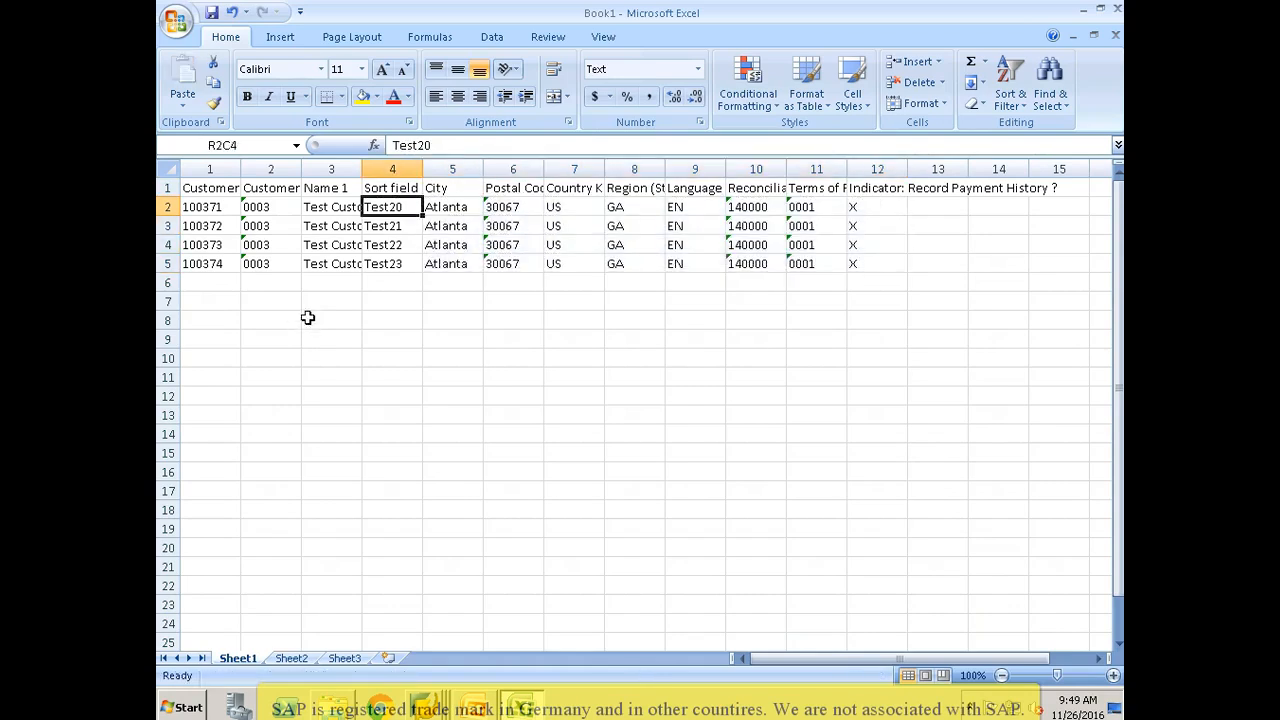
{"action": "key", "text": "Left"}
{"action": "key", "text": "Left"}
{"action": "key", "text": "Left"}
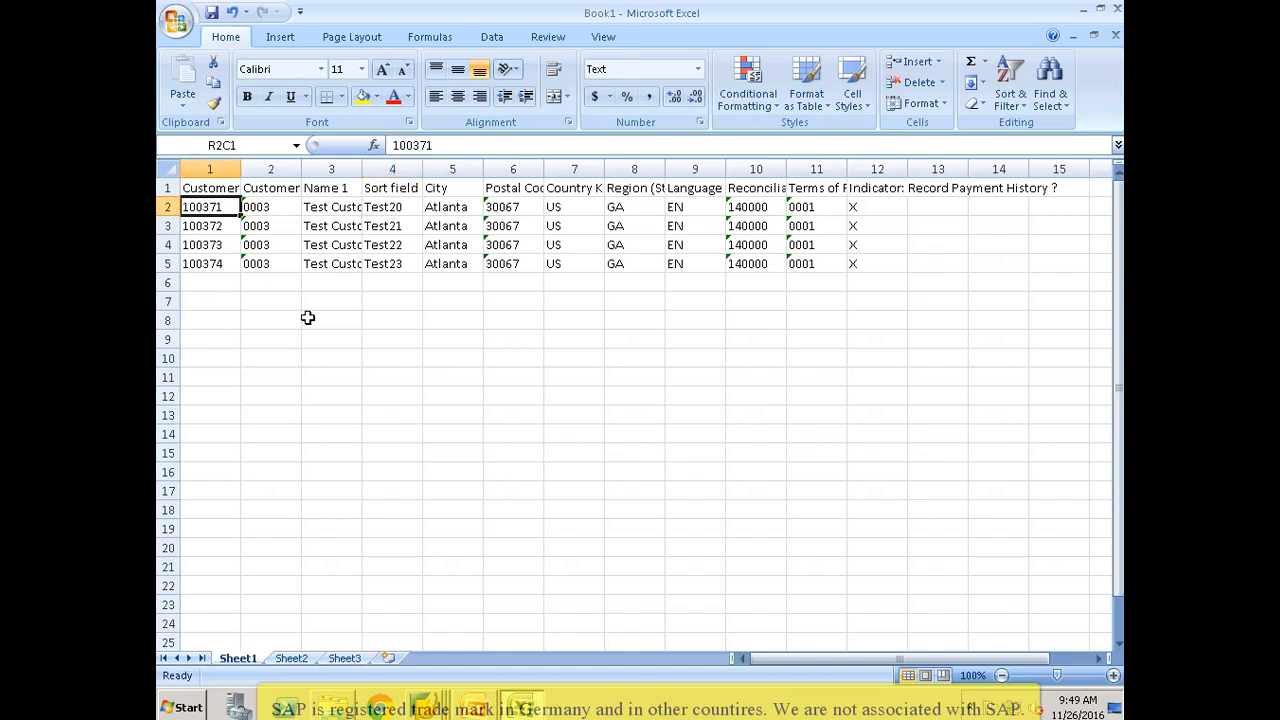
{"action": "key", "text": "ctrl+s"}
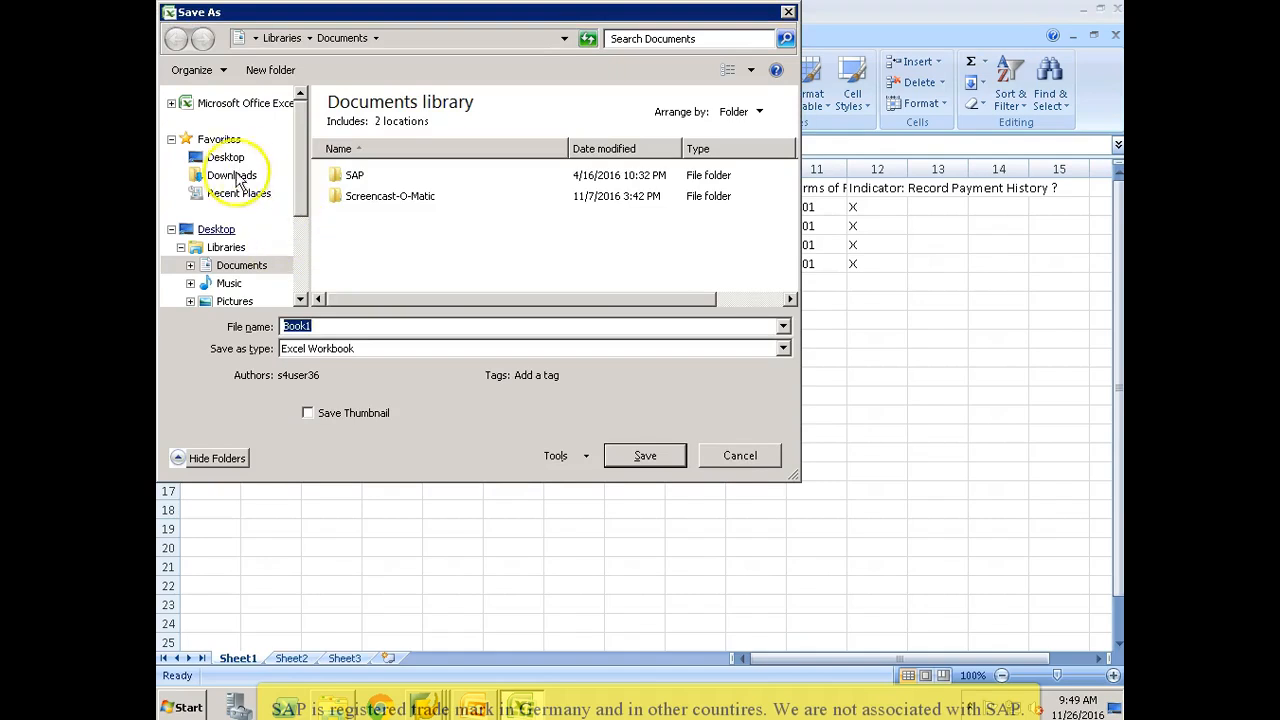
{"action": "left_click", "coordinate": [226, 158]}
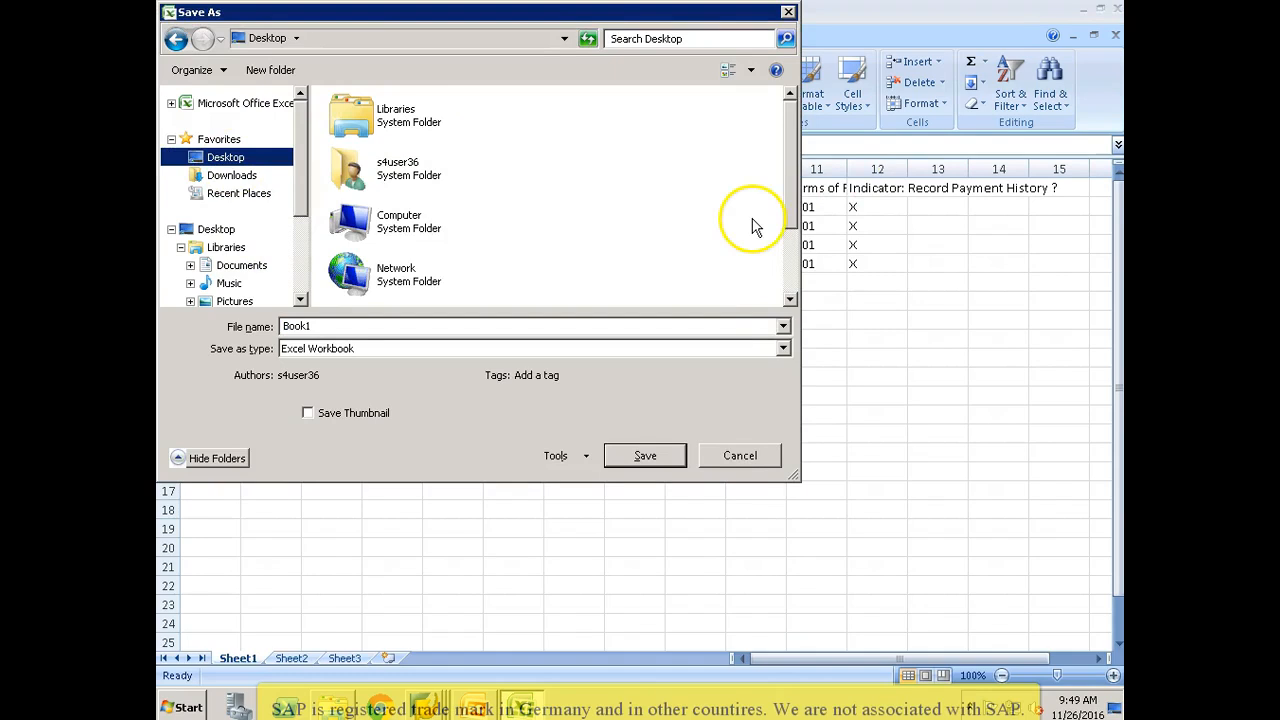
{"action": "left_click", "coordinate": [784, 350]}
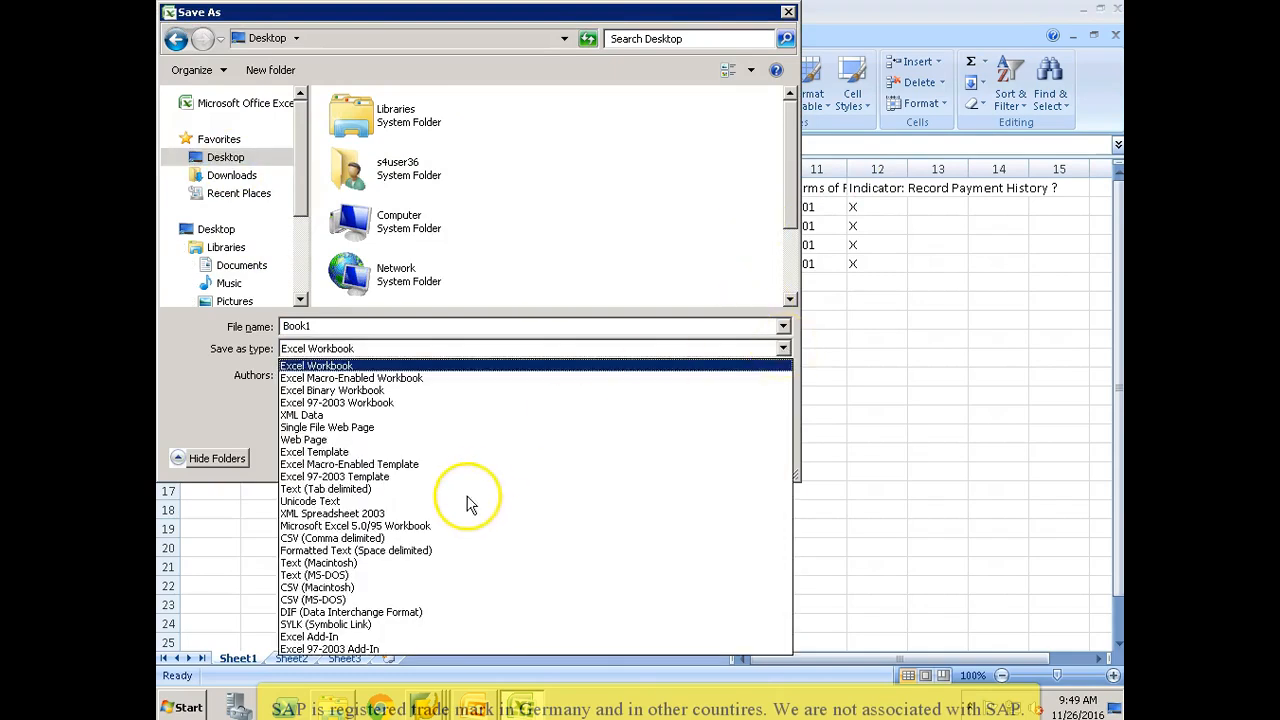
{"action": "left_click", "coordinate": [326, 490]}
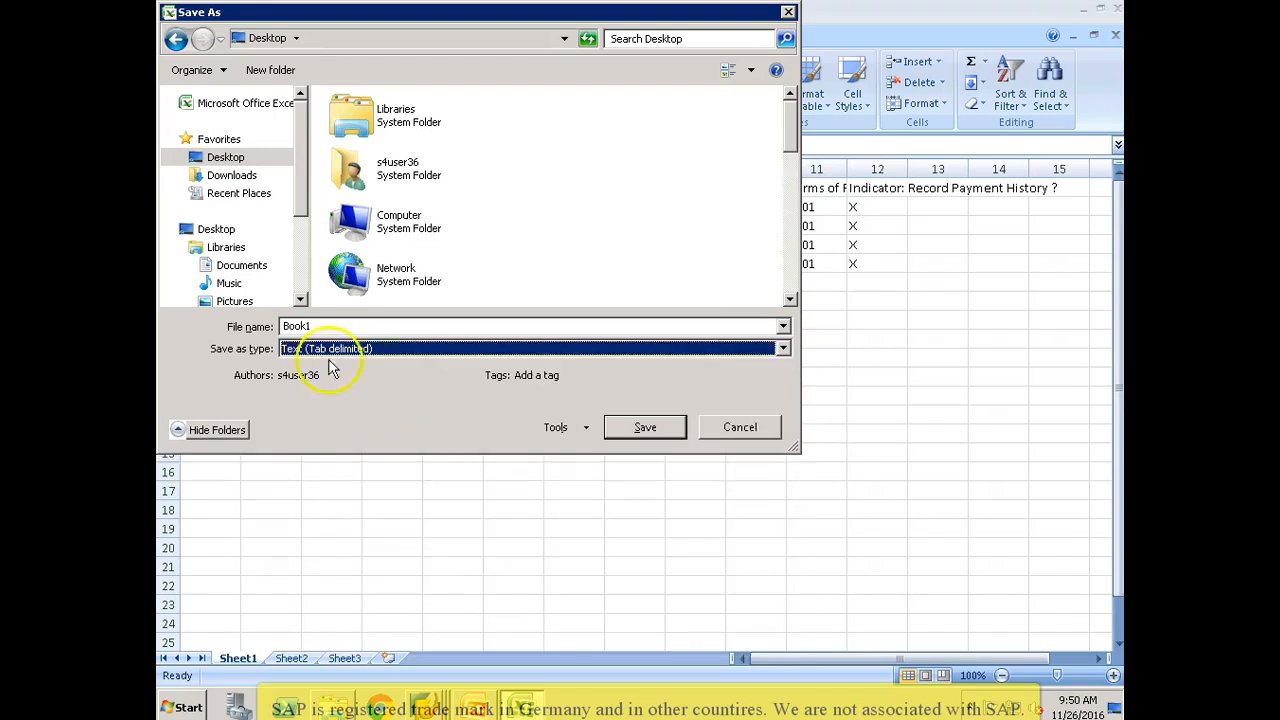
{"action": "double_click", "coordinate": [343, 324]}
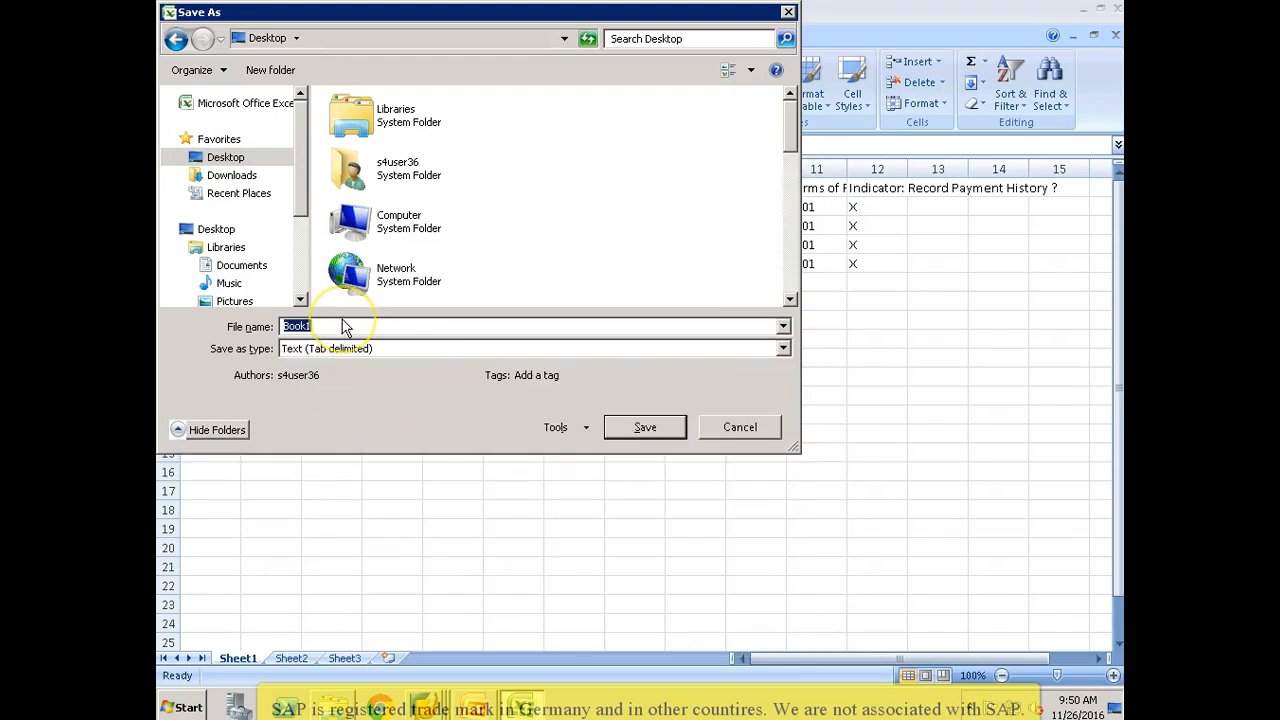
{"action": "type", "text": "ZCUST_SRC1"}
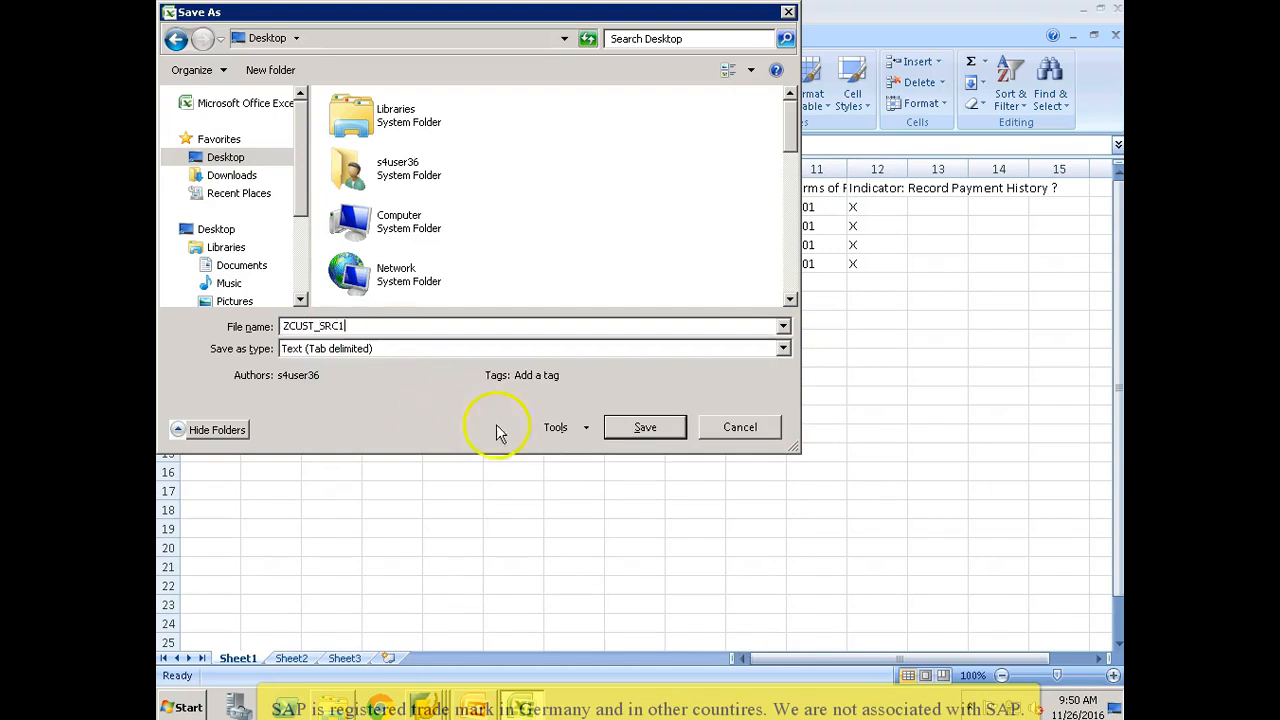
{"action": "left_click", "coordinate": [619, 430]}
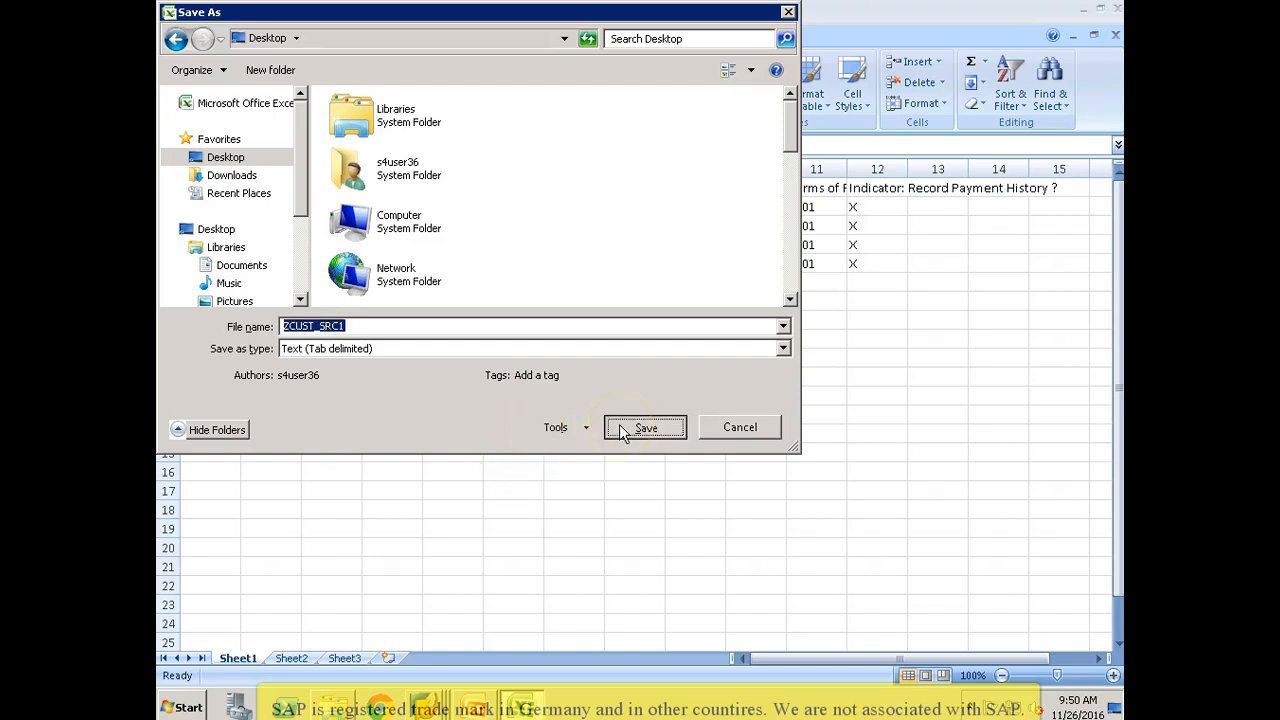
{"action": "left_click", "coordinate": [608, 418]}
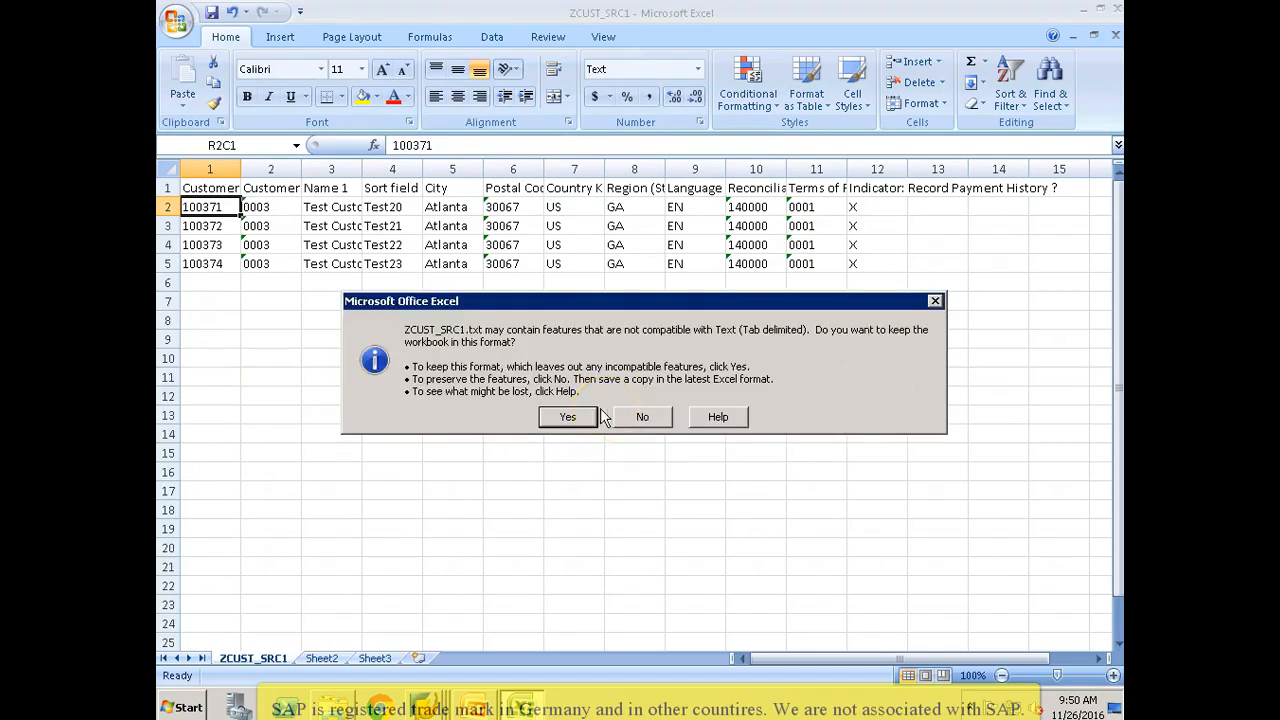
{"action": "left_click", "coordinate": [571, 420]}
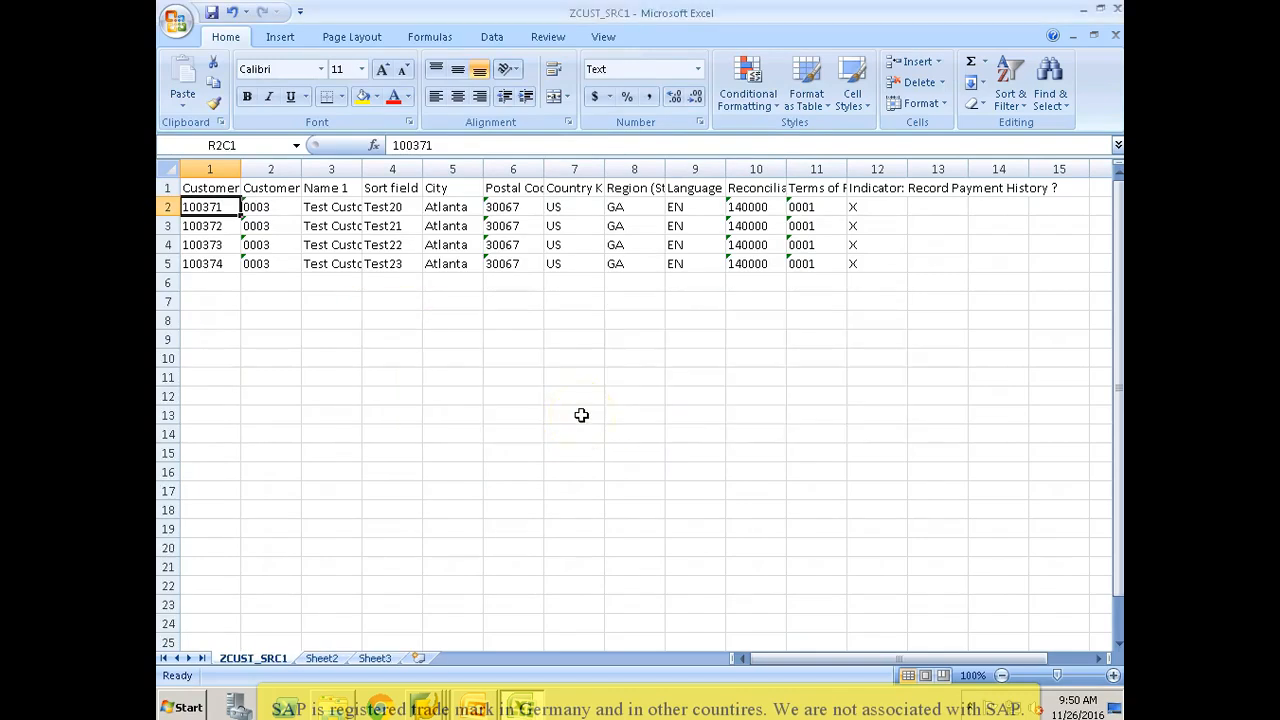
Step: Close the ZCUST_SRC1 file, saving its changes and keeping the tab-delimited text format
{"action": "key", "text": "alt+F4"}
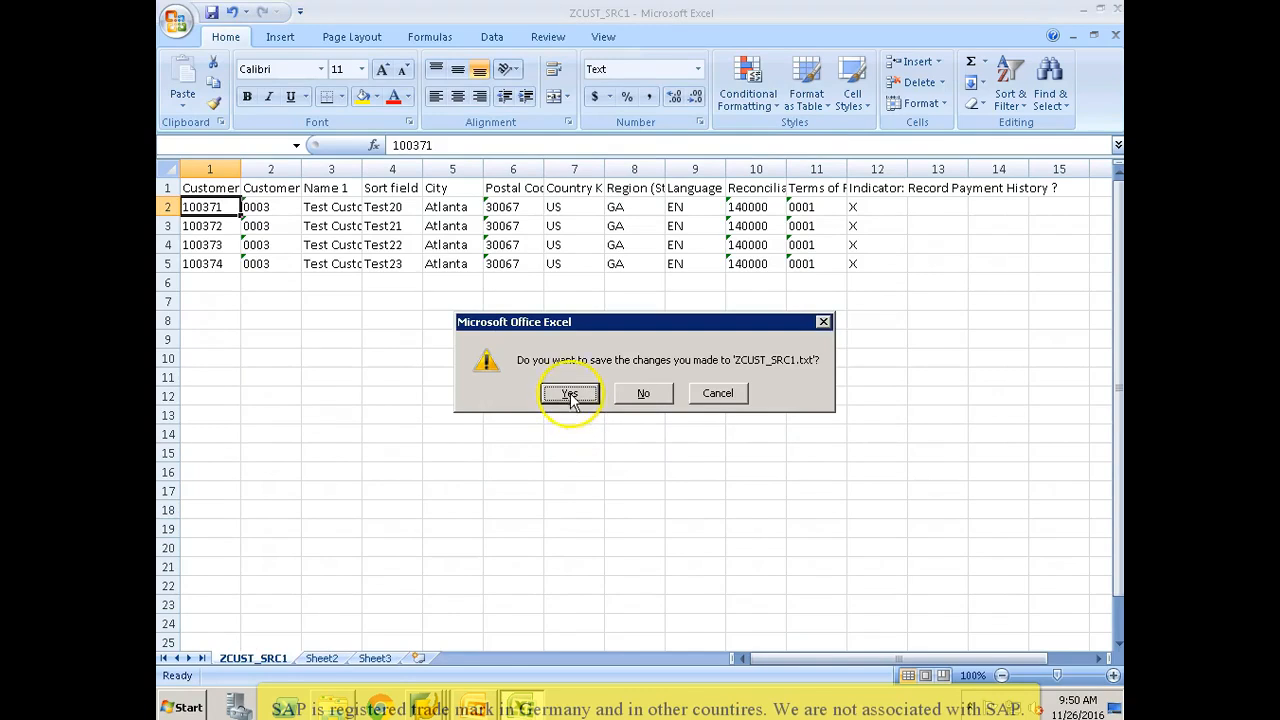
{"action": "left_click", "coordinate": [571, 395]}
{"action": "left_click", "coordinate": [566, 418]}
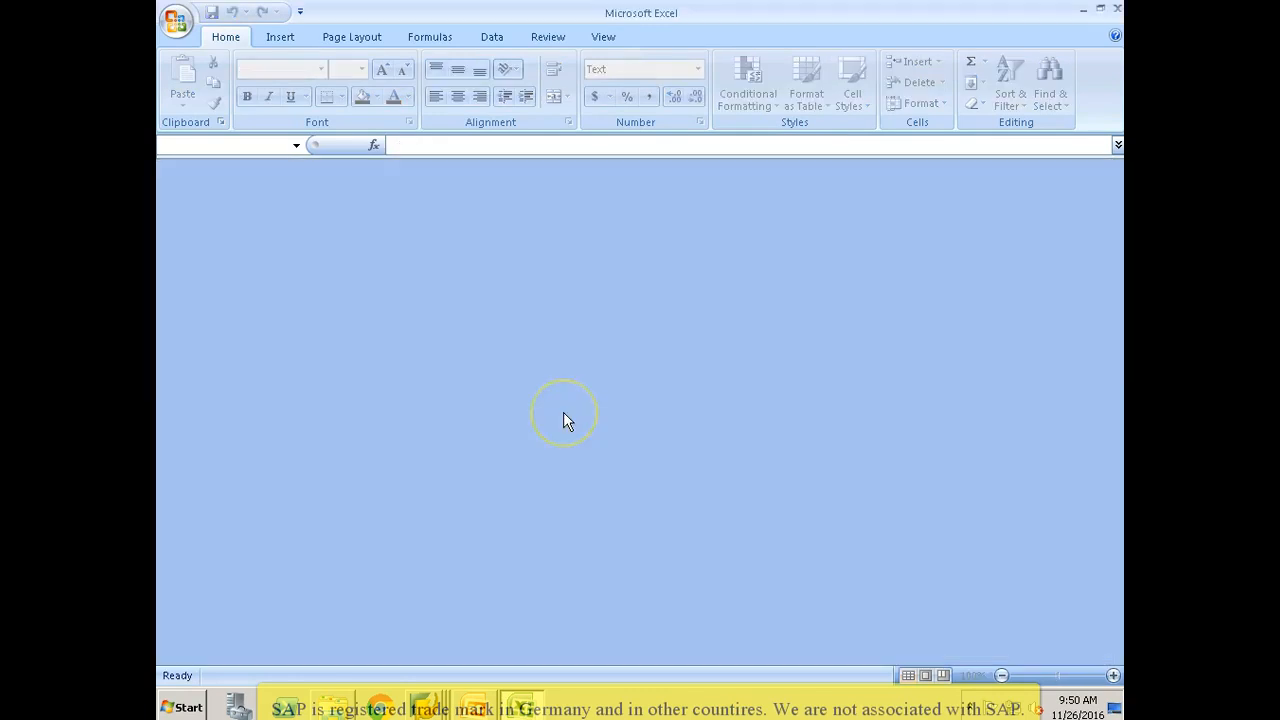
Step: Switch to SAP's LSM Workbench Specify Files screen, save the pending changes when leaving change mode, and return to change mode
{"action": "key", "text": "alt+Tab"}
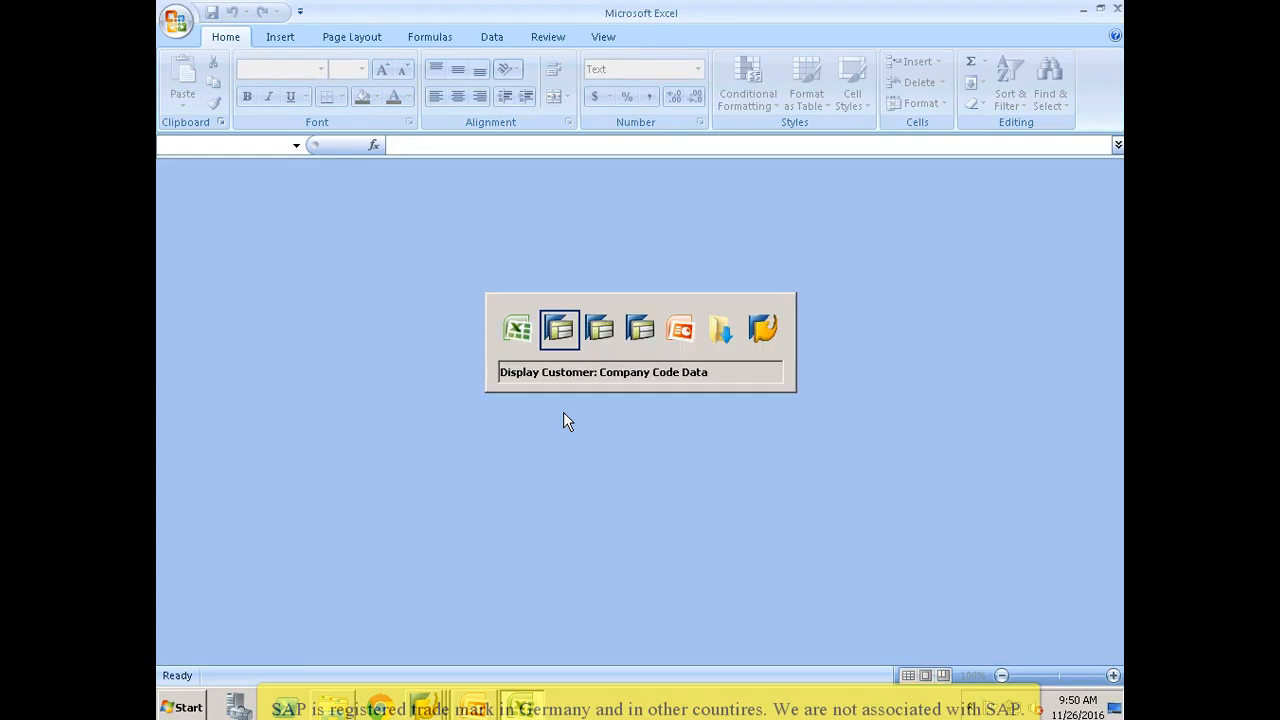
{"action": "key", "text": "alt+Tab"}
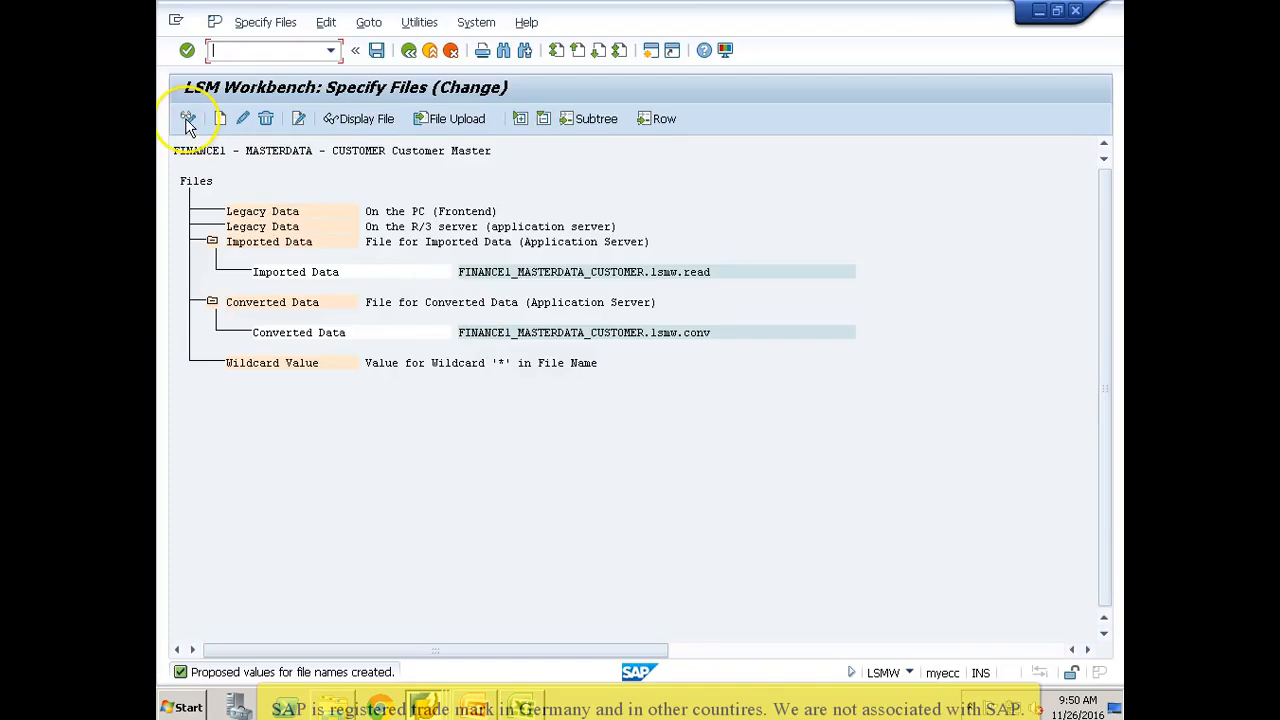
{"action": "left_click", "coordinate": [185, 118]}
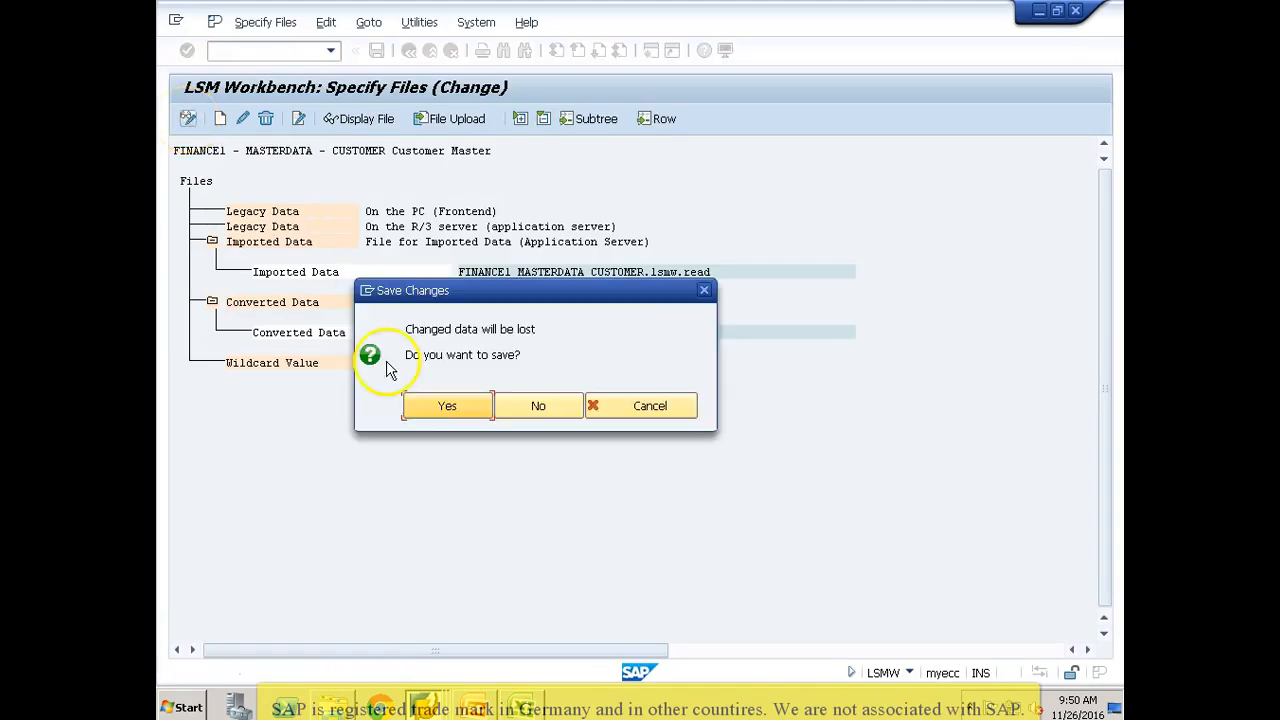
{"action": "left_click", "coordinate": [425, 405]}
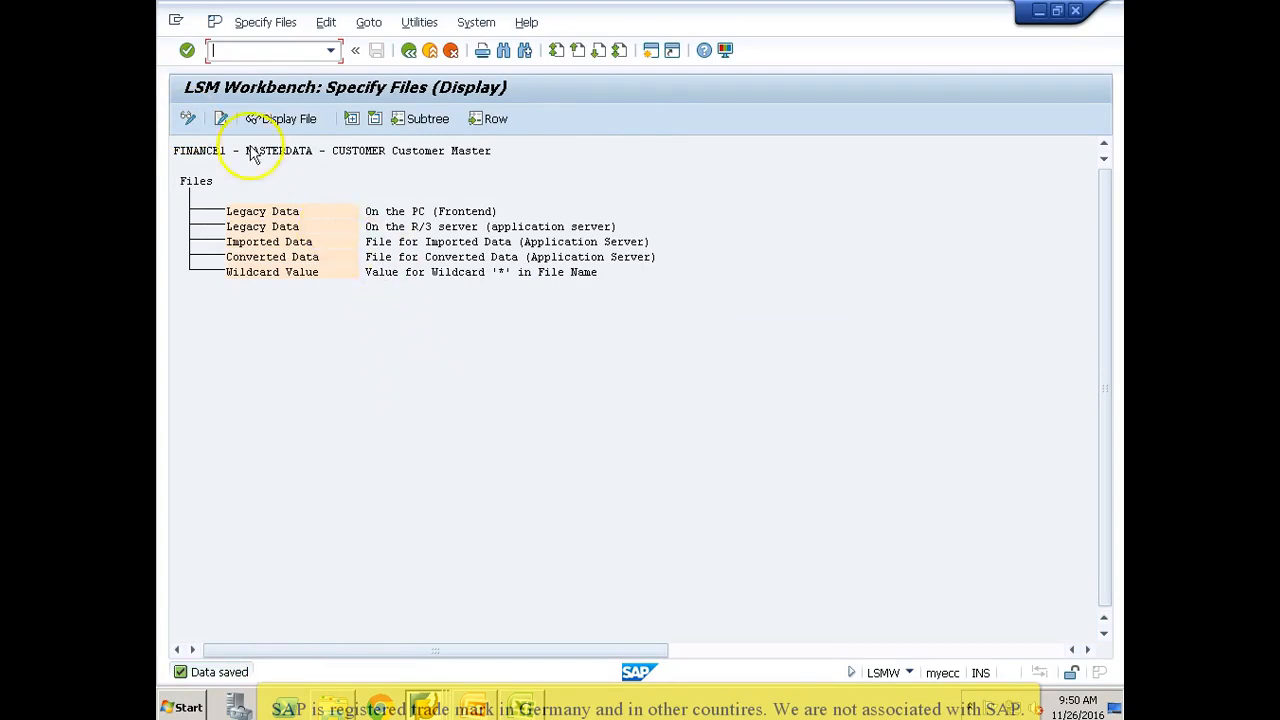
{"action": "left_click", "coordinate": [188, 119]}
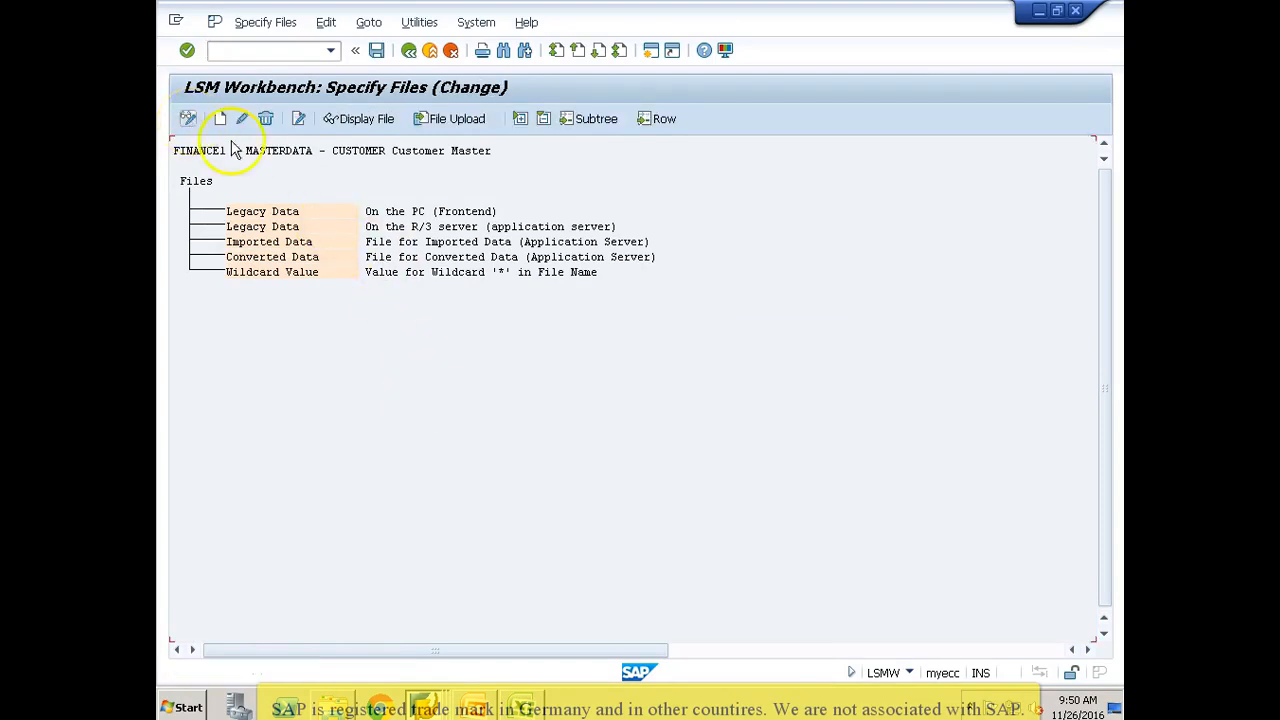
{"action": "left_click", "coordinate": [193, 119]}
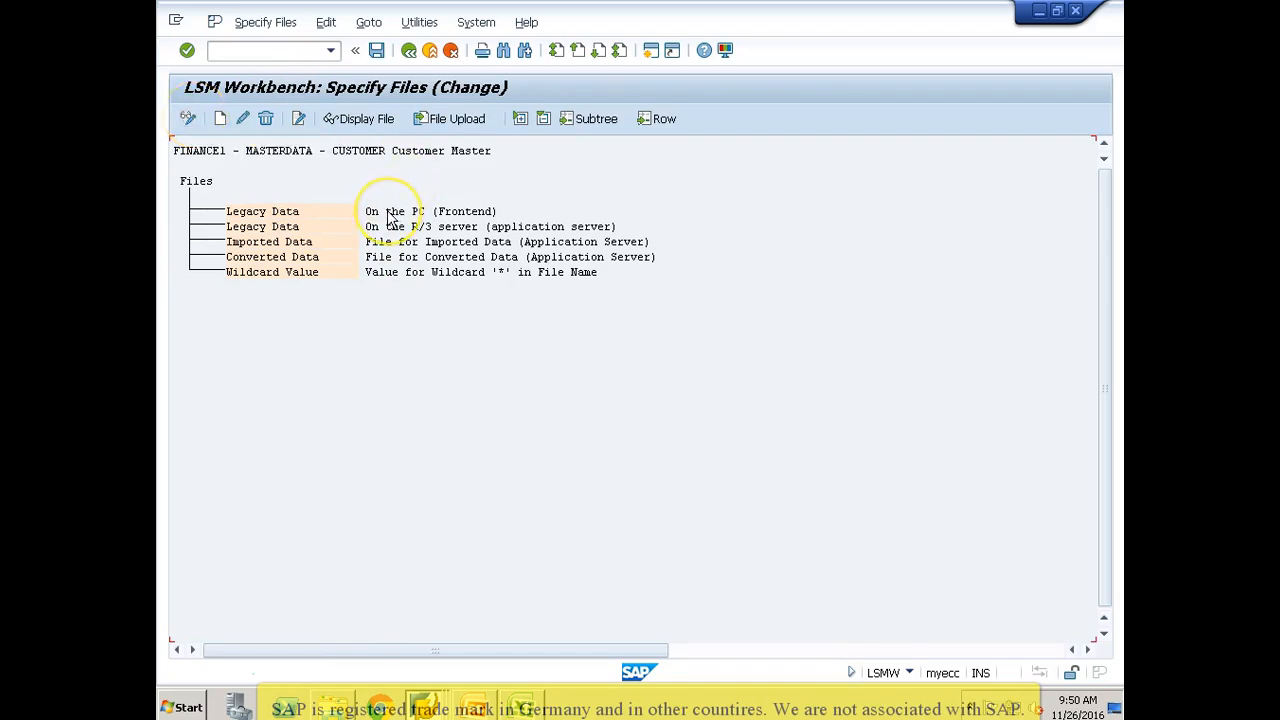
Step: Add a legacy data file on the PC (Frontend), choosing ZCUST_SRC1.txt from the Desktop
{"action": "left_click", "coordinate": [355, 215]}
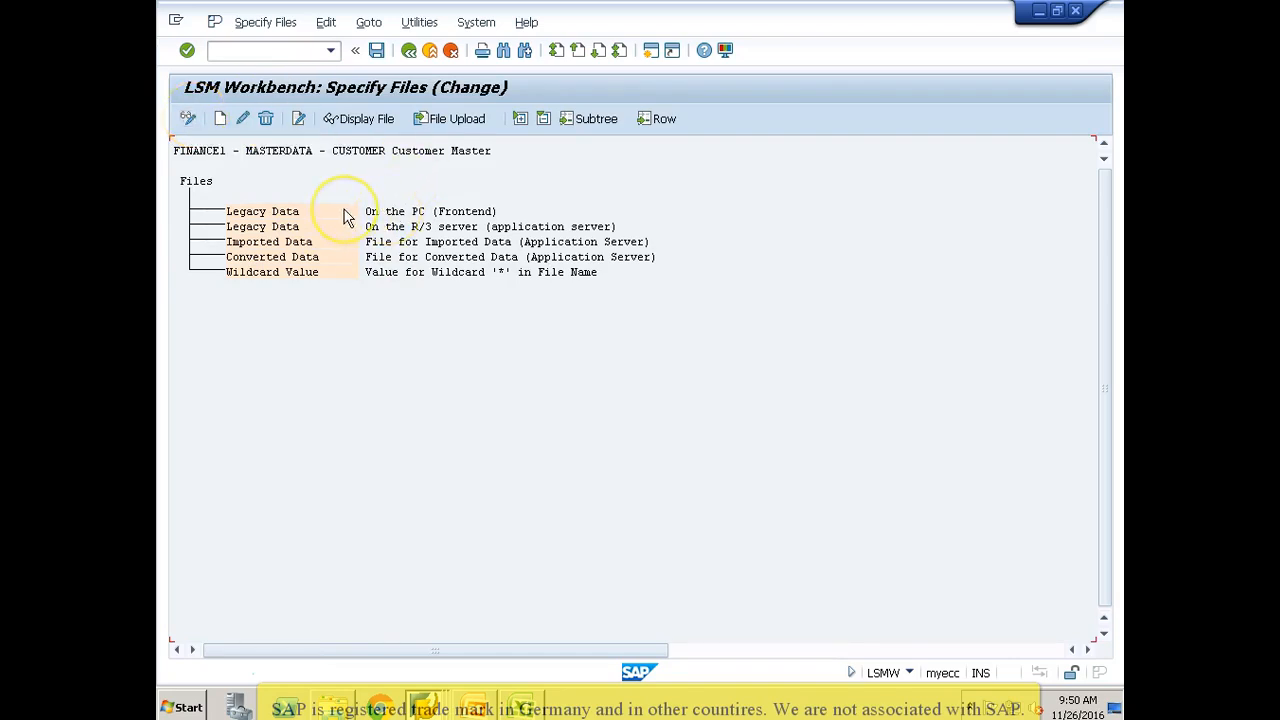
{"action": "double_click", "coordinate": [345, 217]}
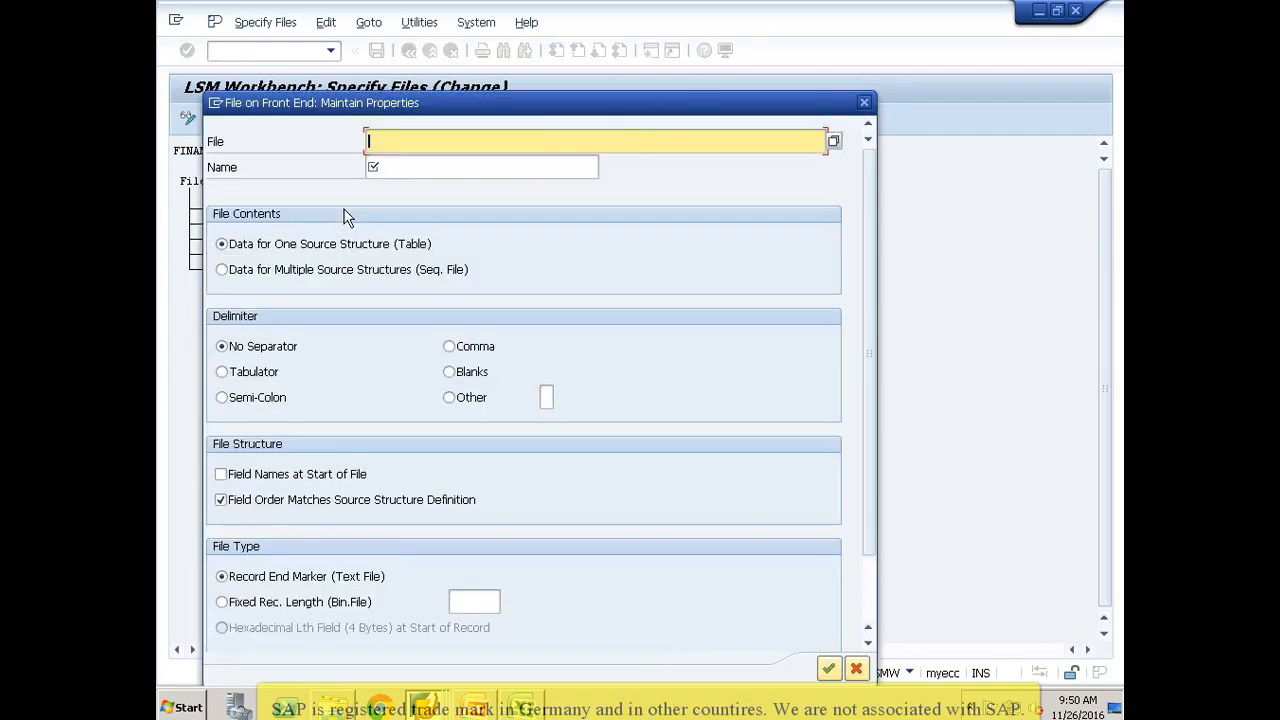
{"action": "left_click", "coordinate": [821, 122]}
{"action": "left_click", "coordinate": [833, 140]}
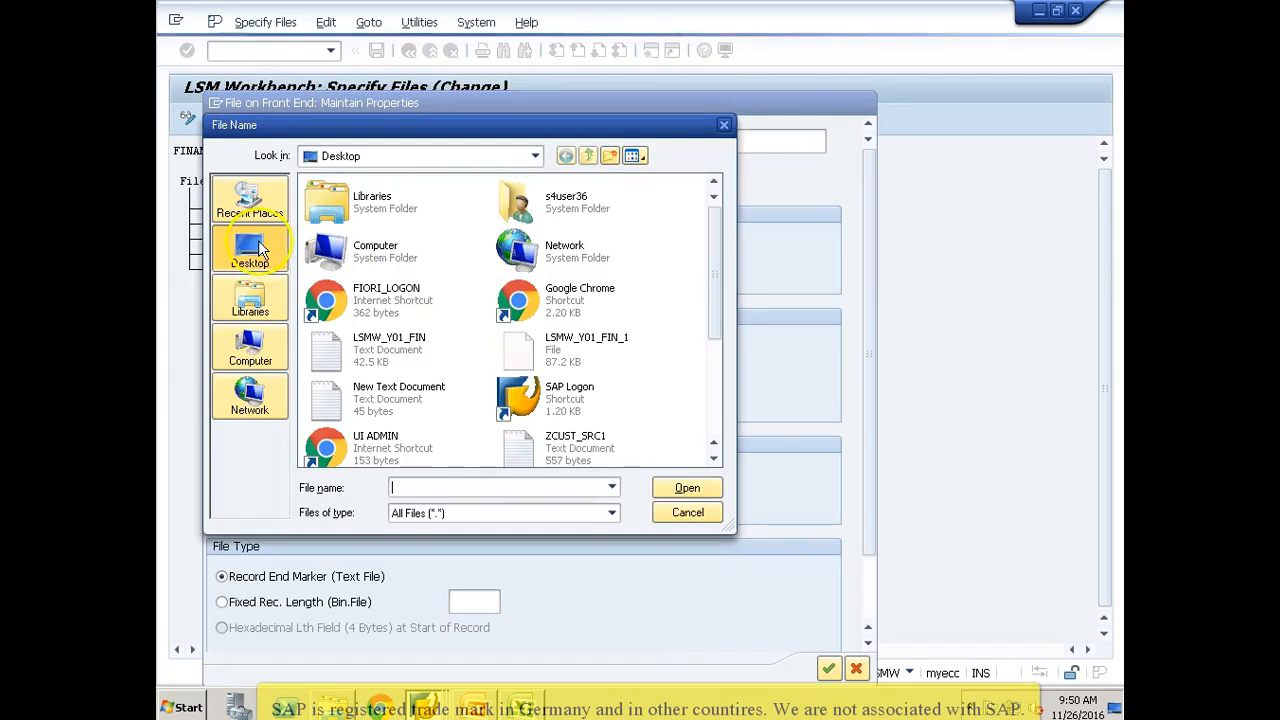
{"action": "left_click", "coordinate": [389, 369]}
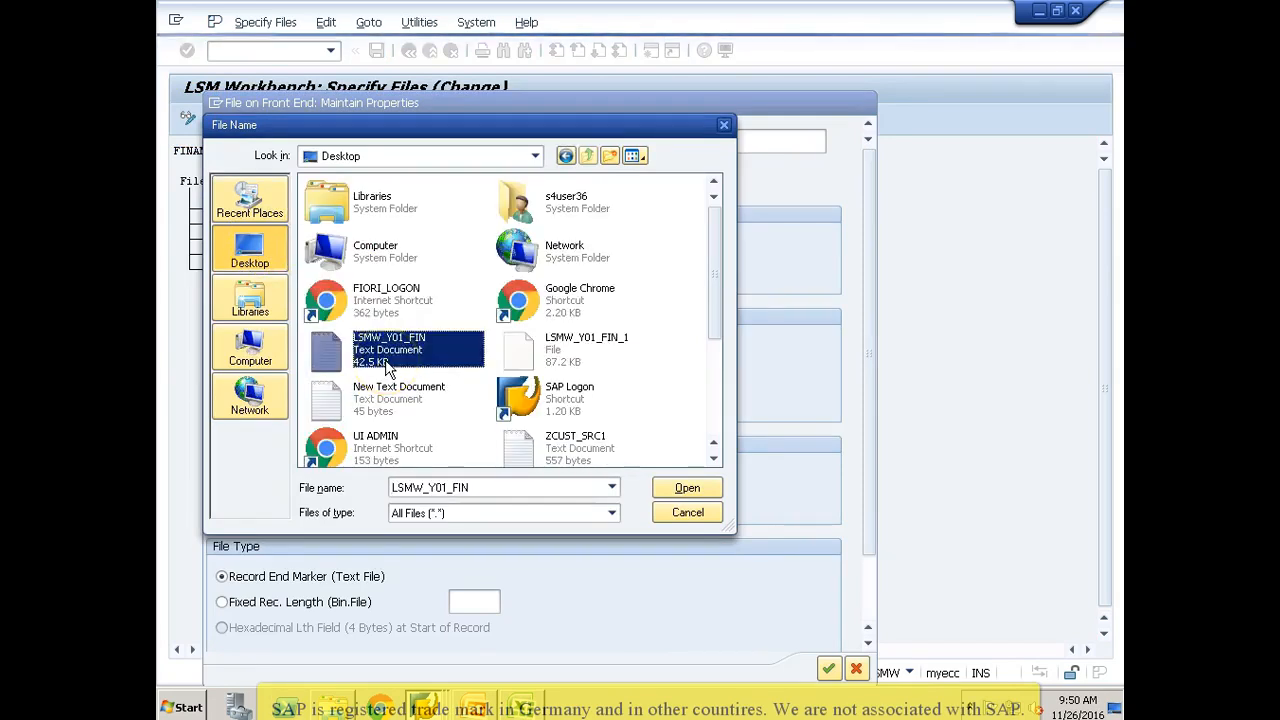
{"action": "key", "text": "z"}
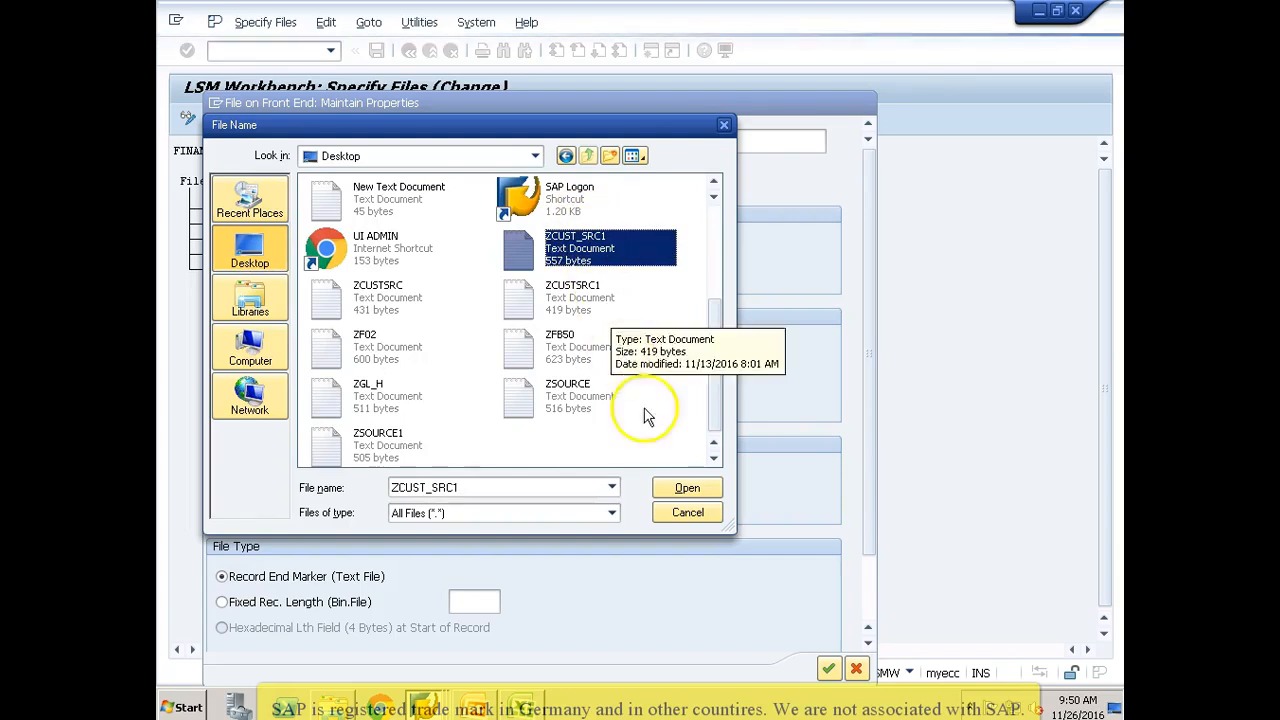
{"action": "left_click", "coordinate": [673, 489]}
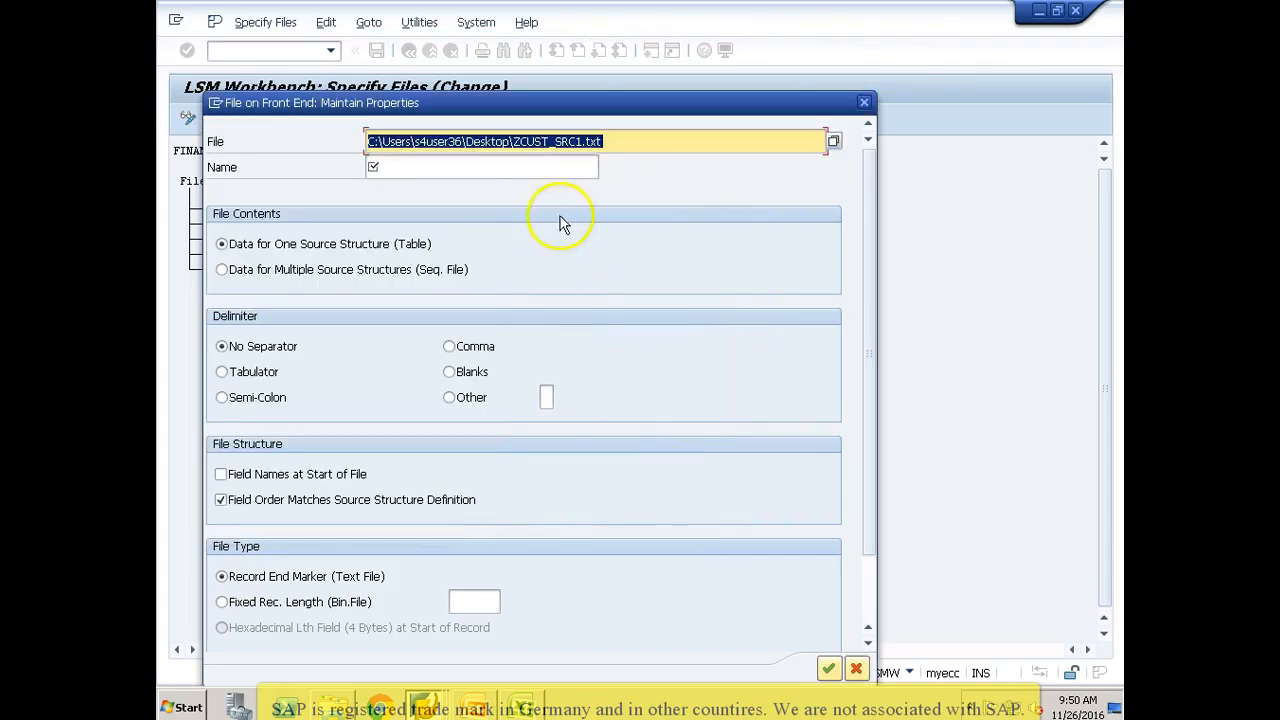
Step: Name the legacy file Customer Master Upload, set the Tabulator delimiter and Field Names at Start of File, and save the specification
{"action": "left_click", "coordinate": [541, 163]}
{"action": "type", "text": "Customer Master"}
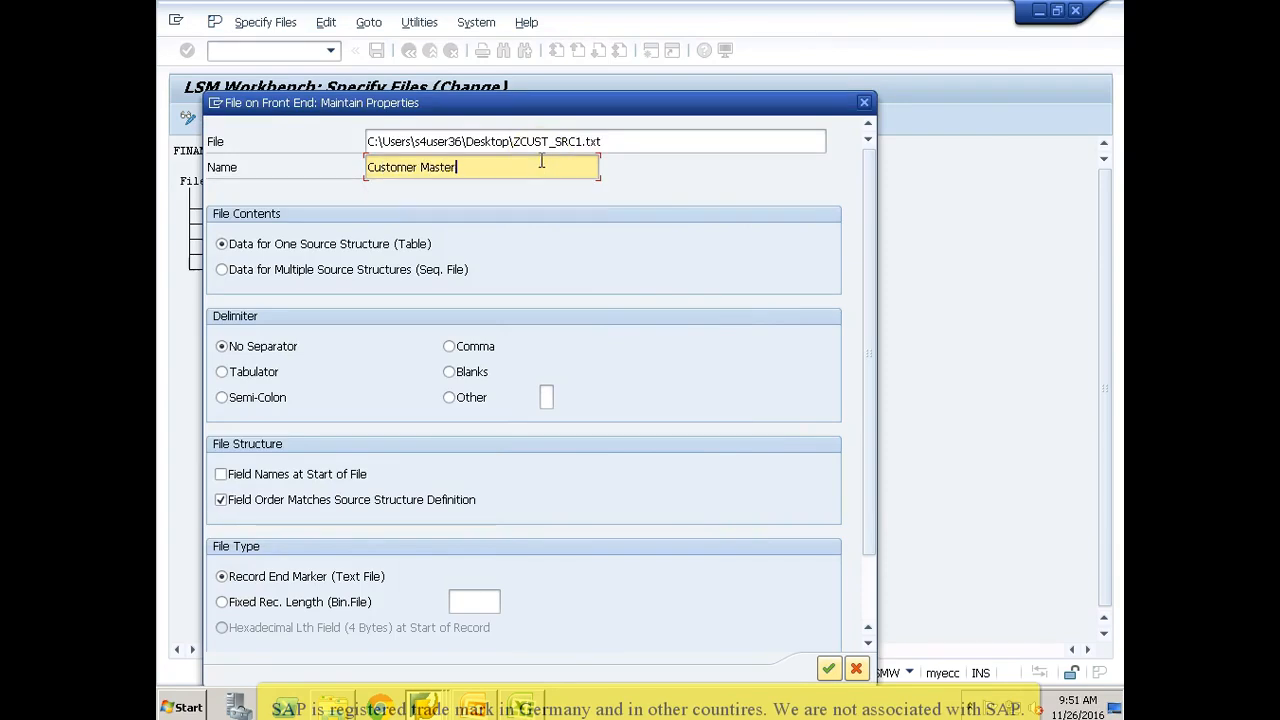
{"action": "type", "text": " Upload"}
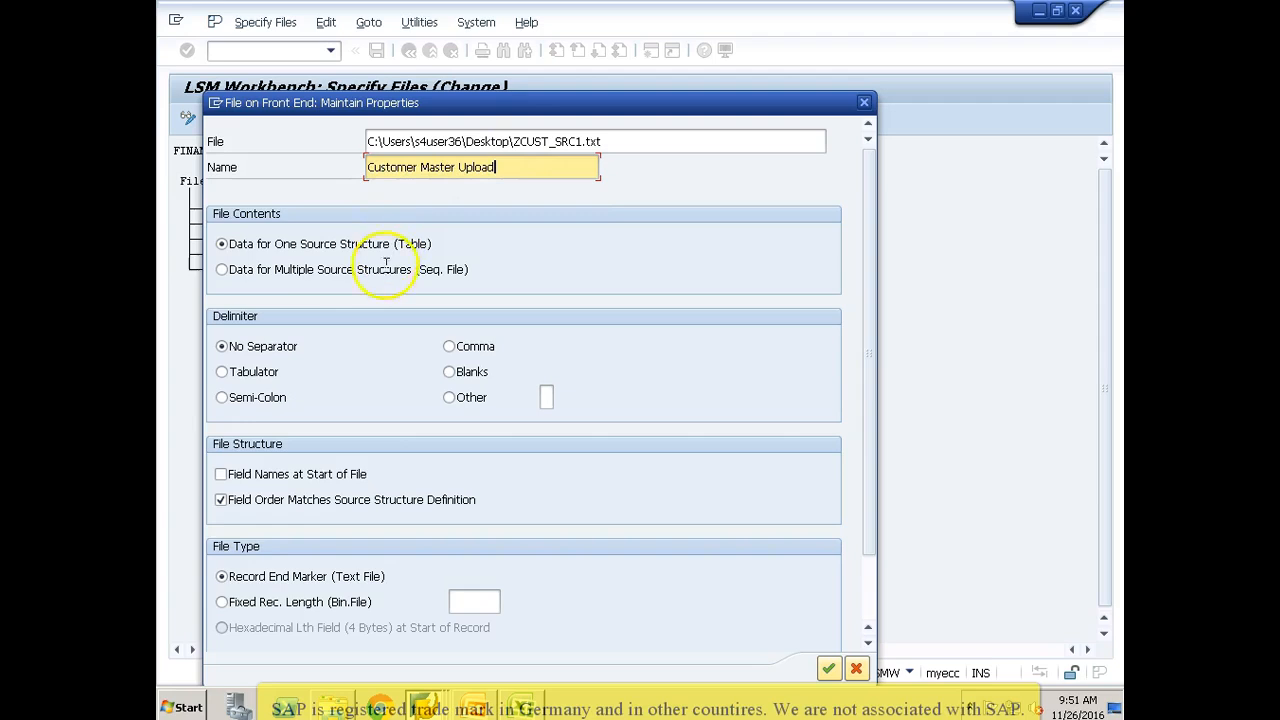
{"action": "left_click", "coordinate": [221, 372]}
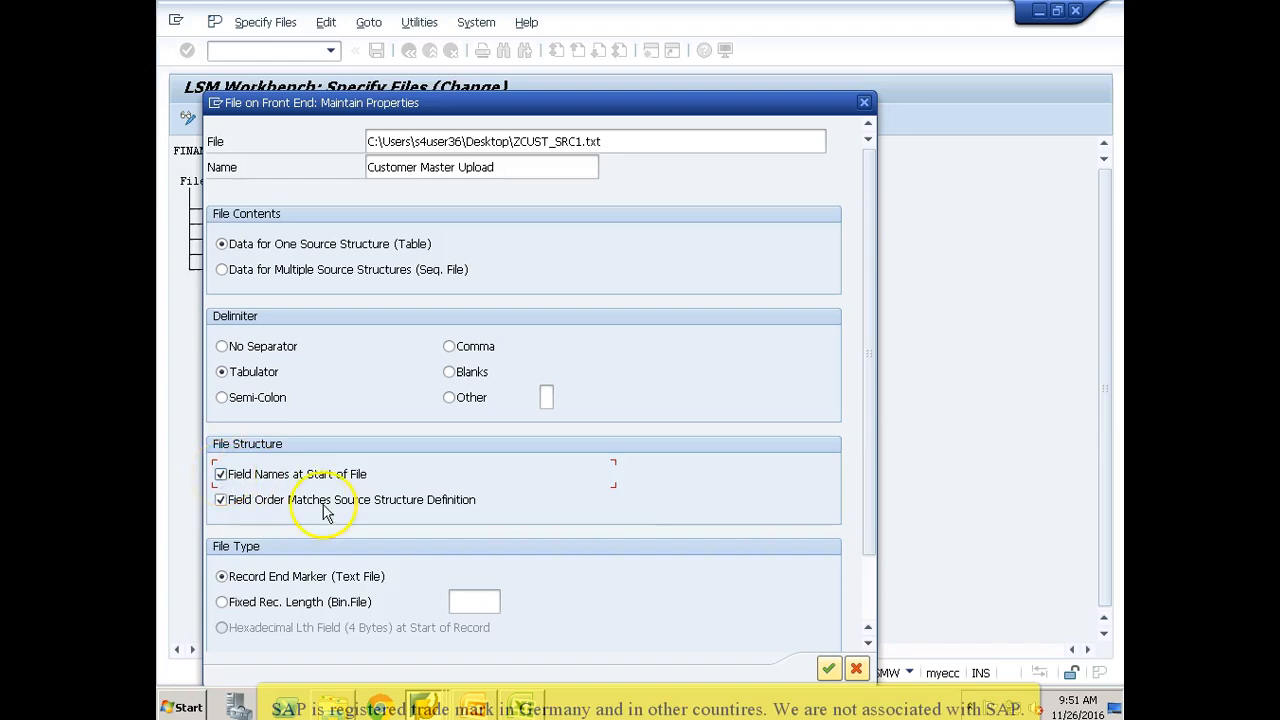
{"action": "left_click", "coordinate": [829, 669]}
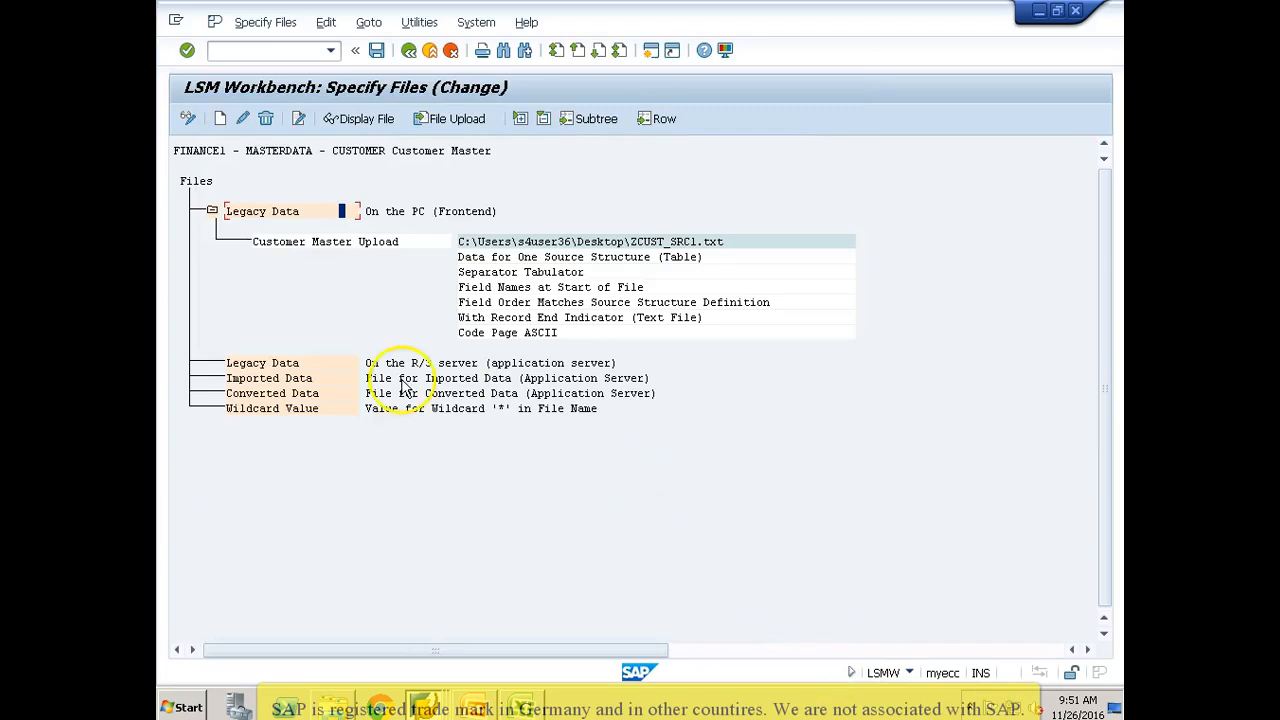
{"action": "left_click", "coordinate": [377, 52]}
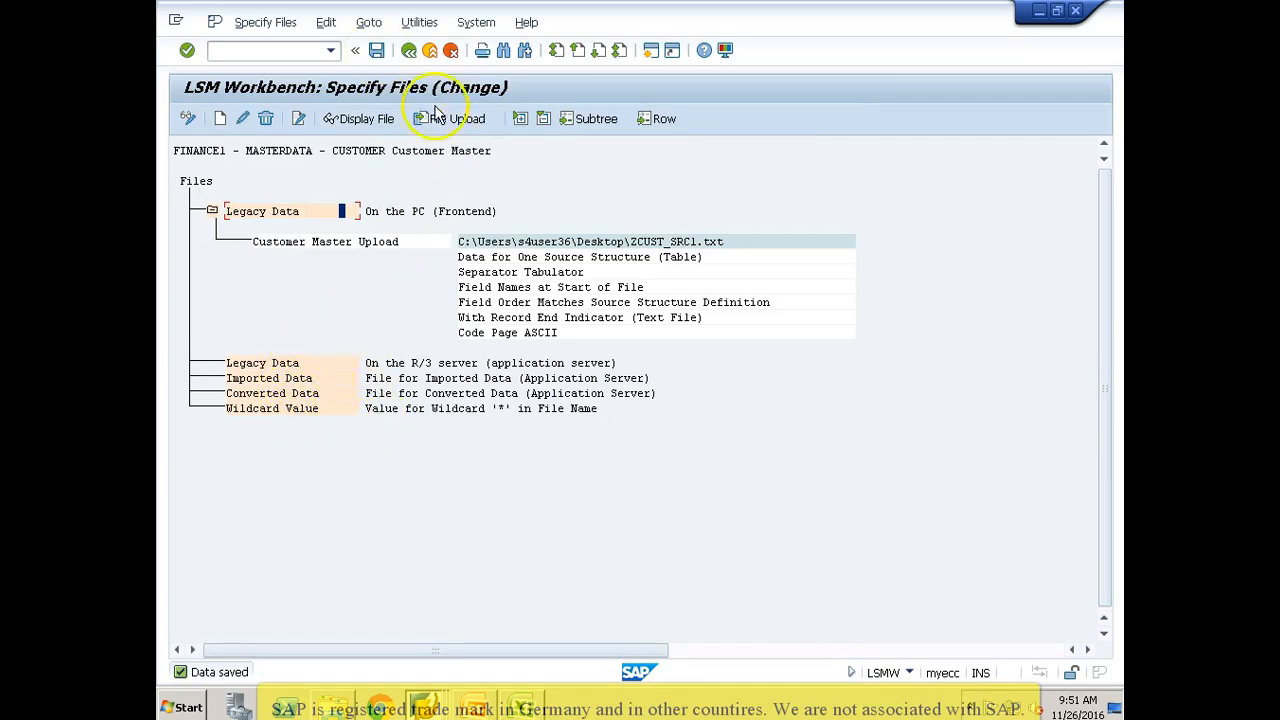
Step: Return to the CUSTOMER object's process step list and reopen the Specify Files step
{"action": "left_click", "coordinate": [409, 51]}
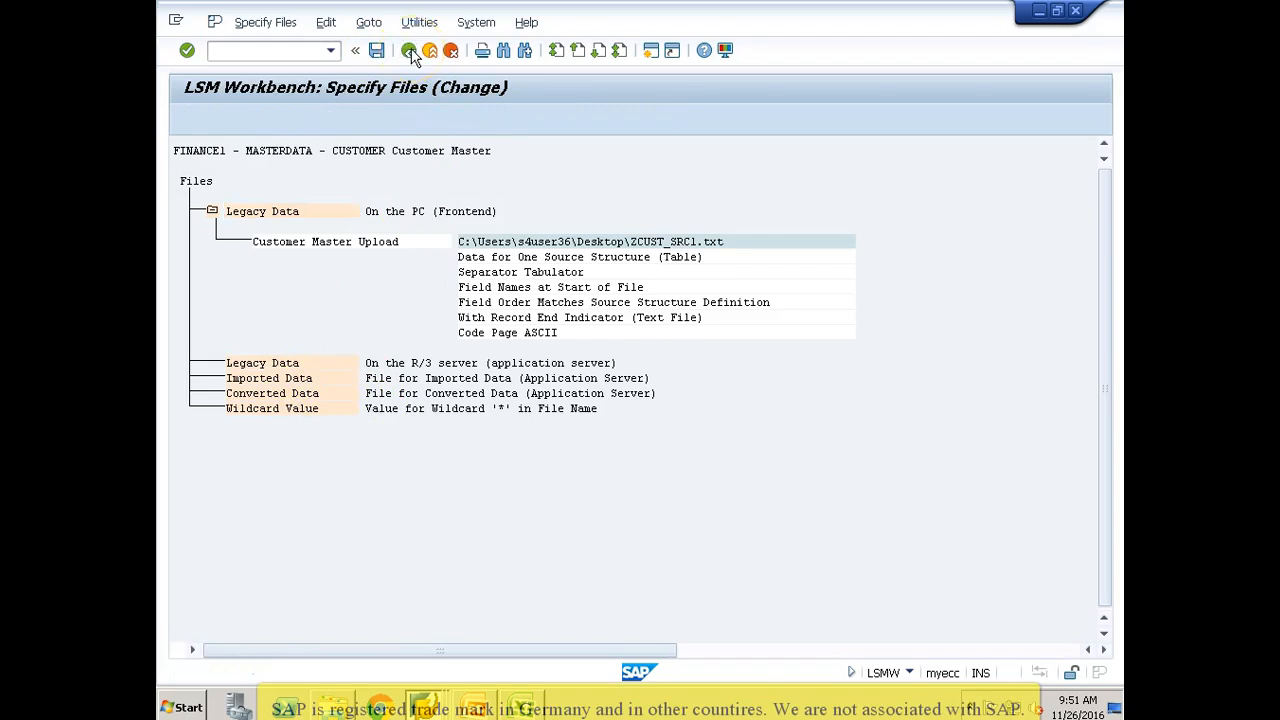
{"action": "left_click", "coordinate": [409, 51]}
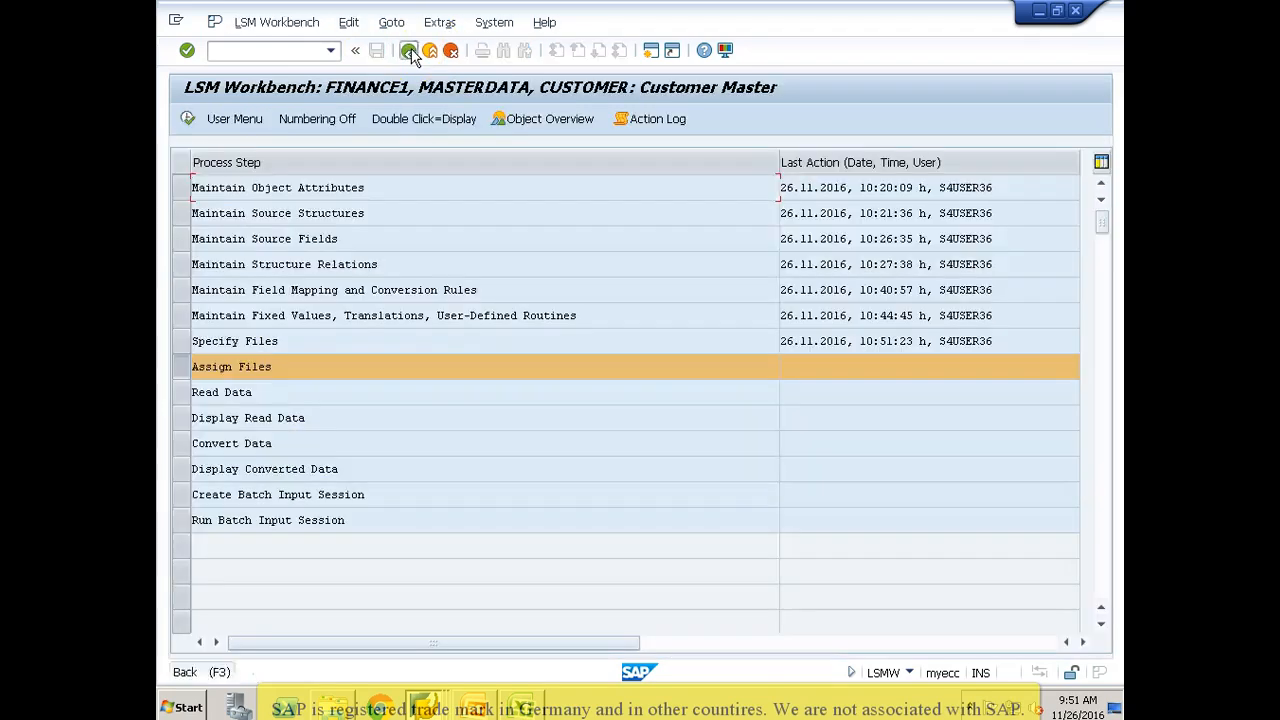
{"action": "left_click", "coordinate": [409, 51]}
{"action": "left_click", "coordinate": [187, 118]}
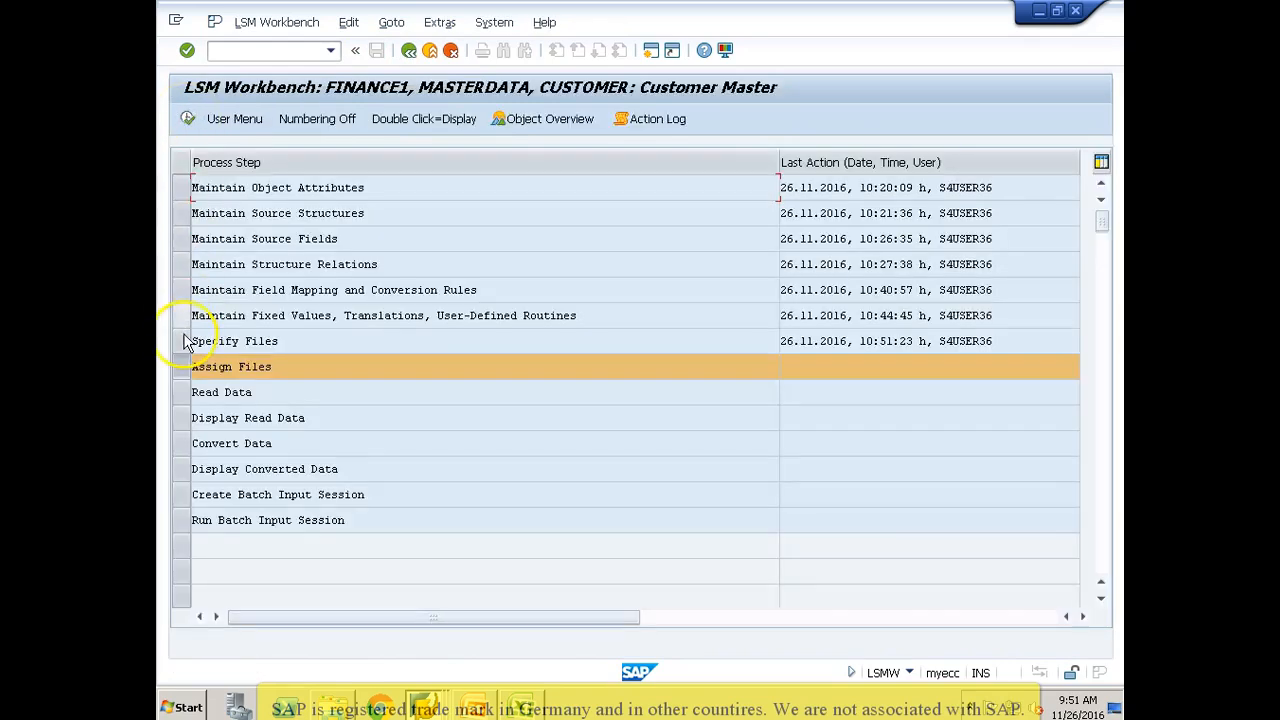
{"action": "left_click", "coordinate": [185, 341]}
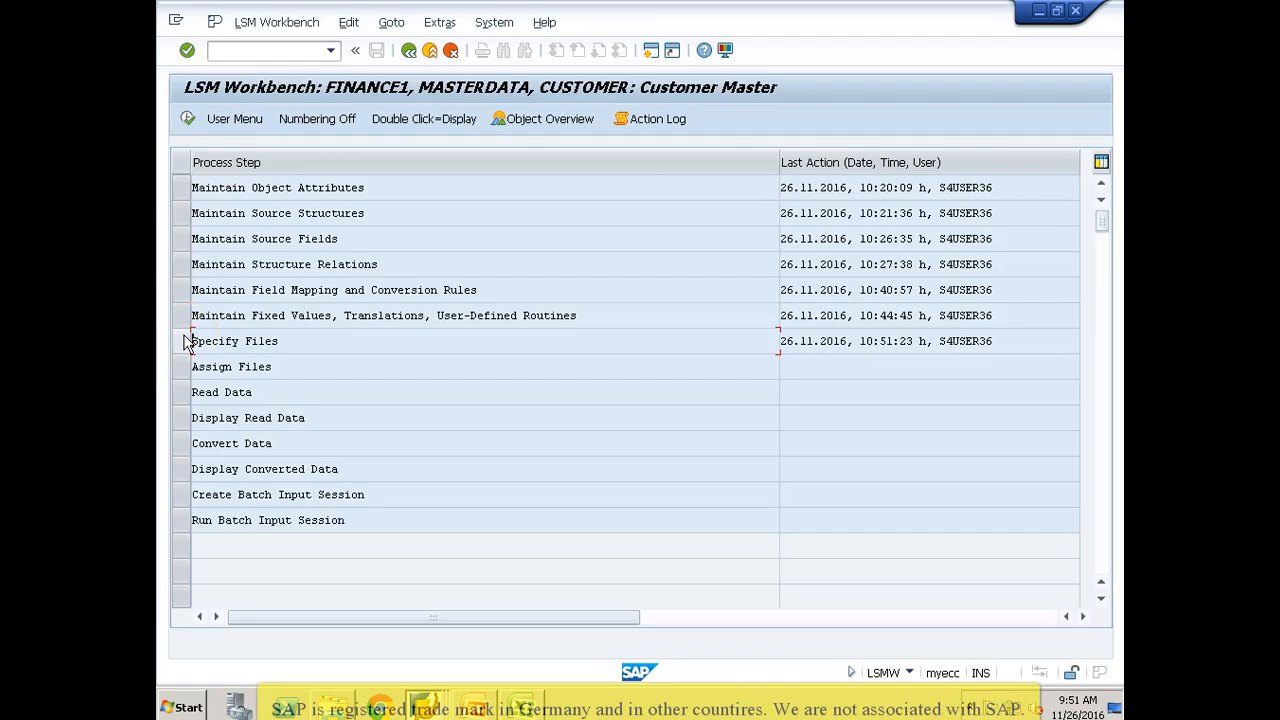
{"action": "left_click", "coordinate": [183, 341]}
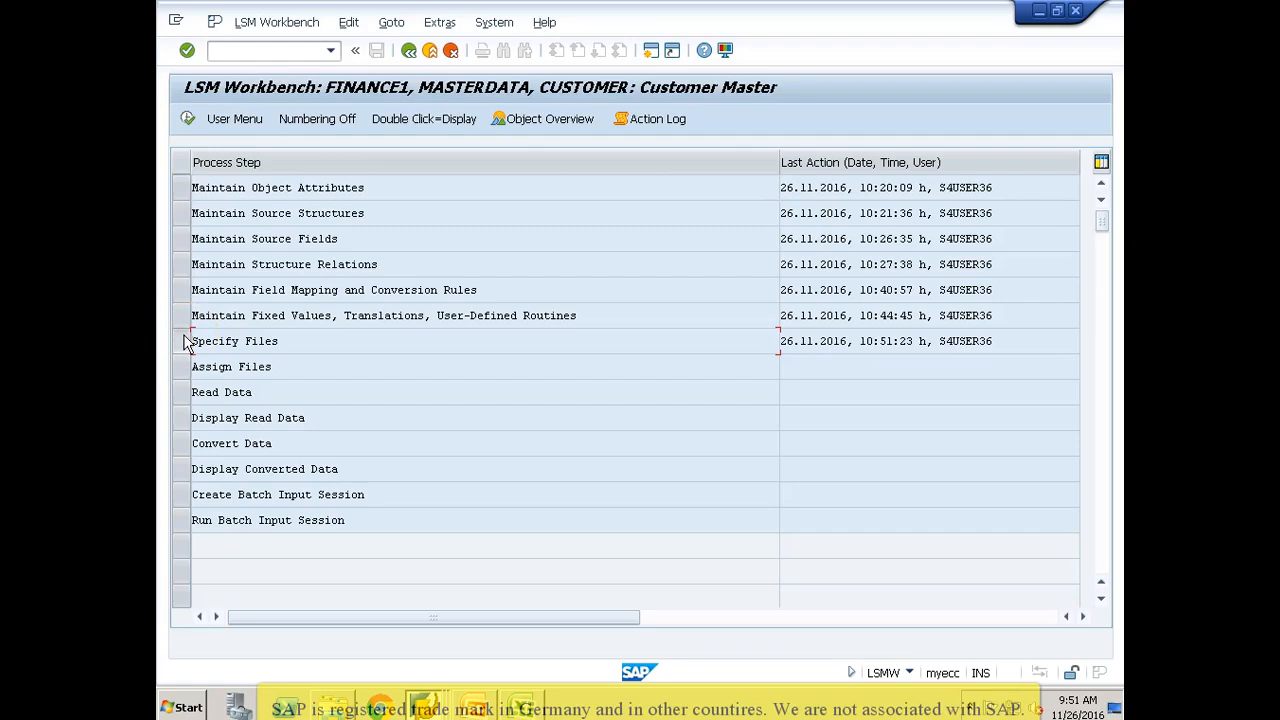
{"action": "left_click", "coordinate": [188, 120]}
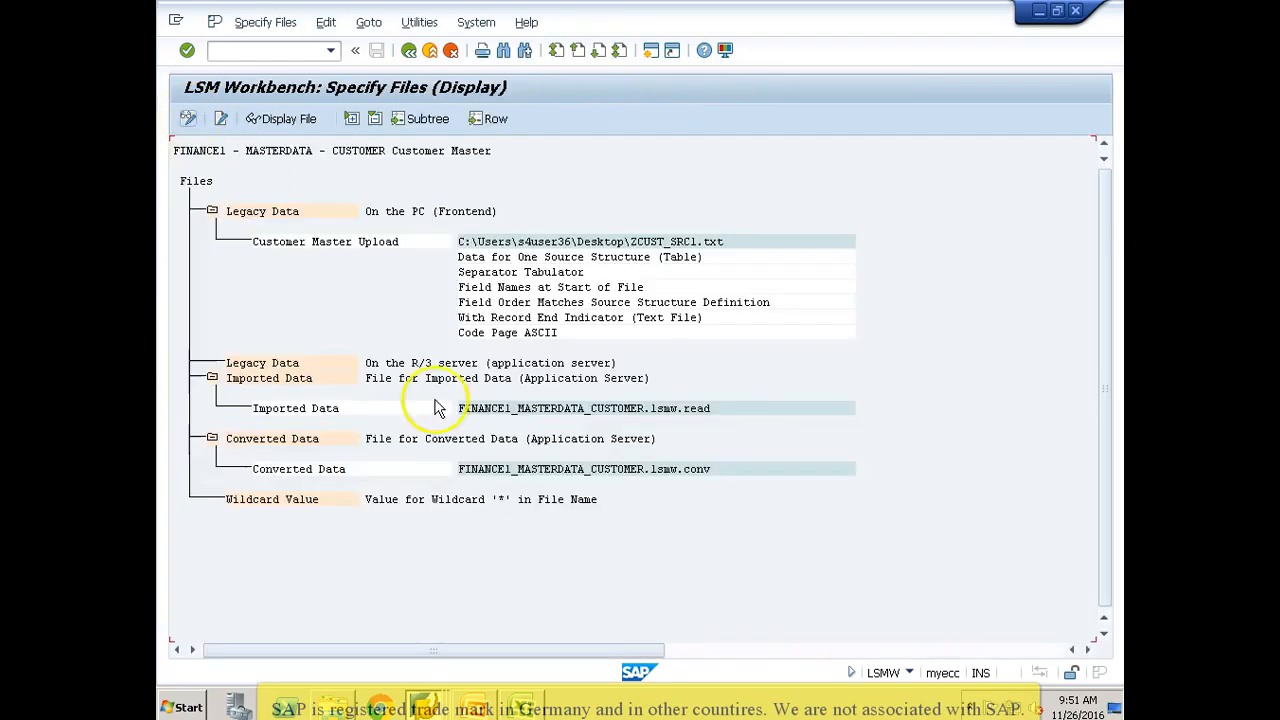
Step: Examine the file names for imported and converted data, including the converted data's file name details
{"action": "left_click", "coordinate": [502, 410]}
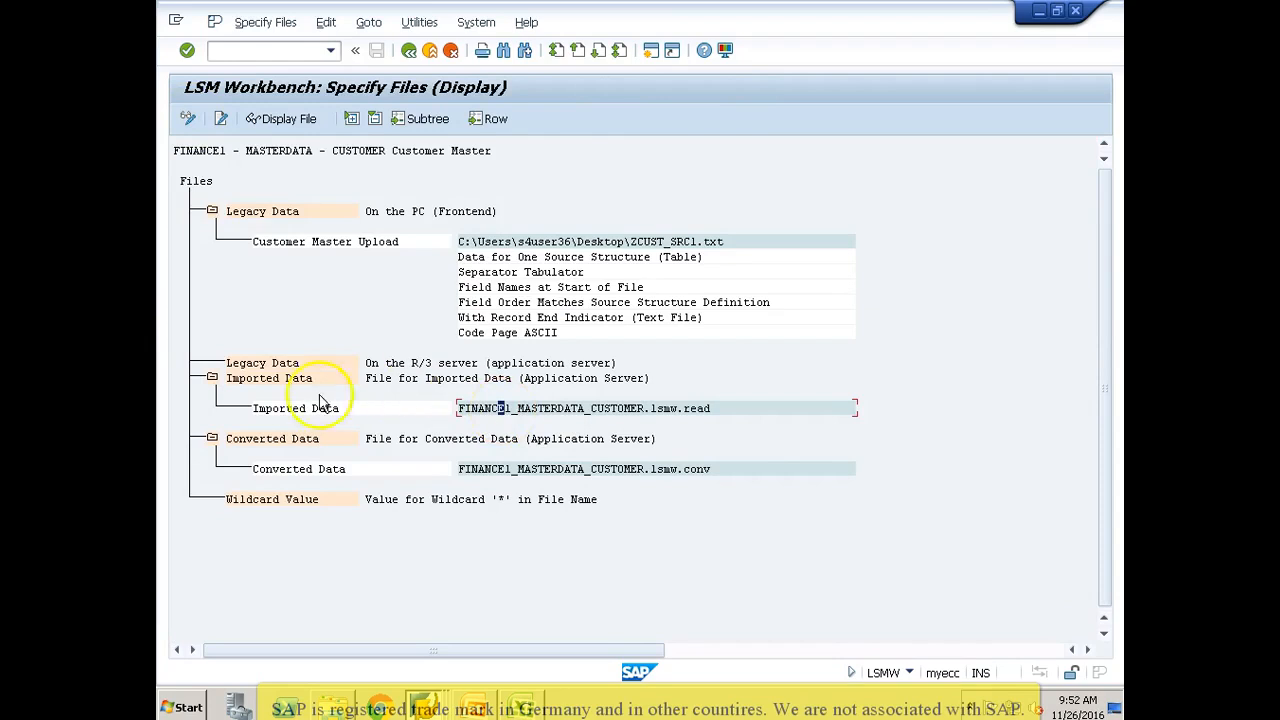
{"action": "left_click", "coordinate": [536, 410]}
{"action": "left_click", "coordinate": [620, 410]}
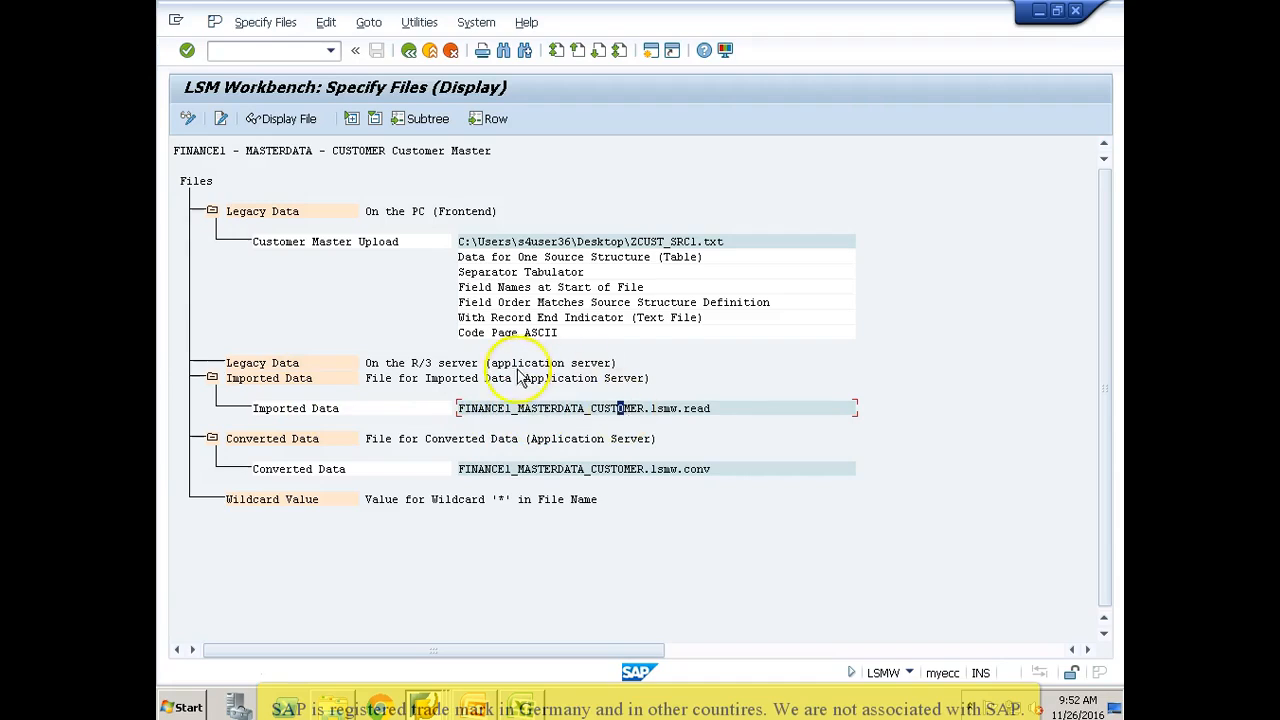
{"action": "left_click", "coordinate": [524, 410]}
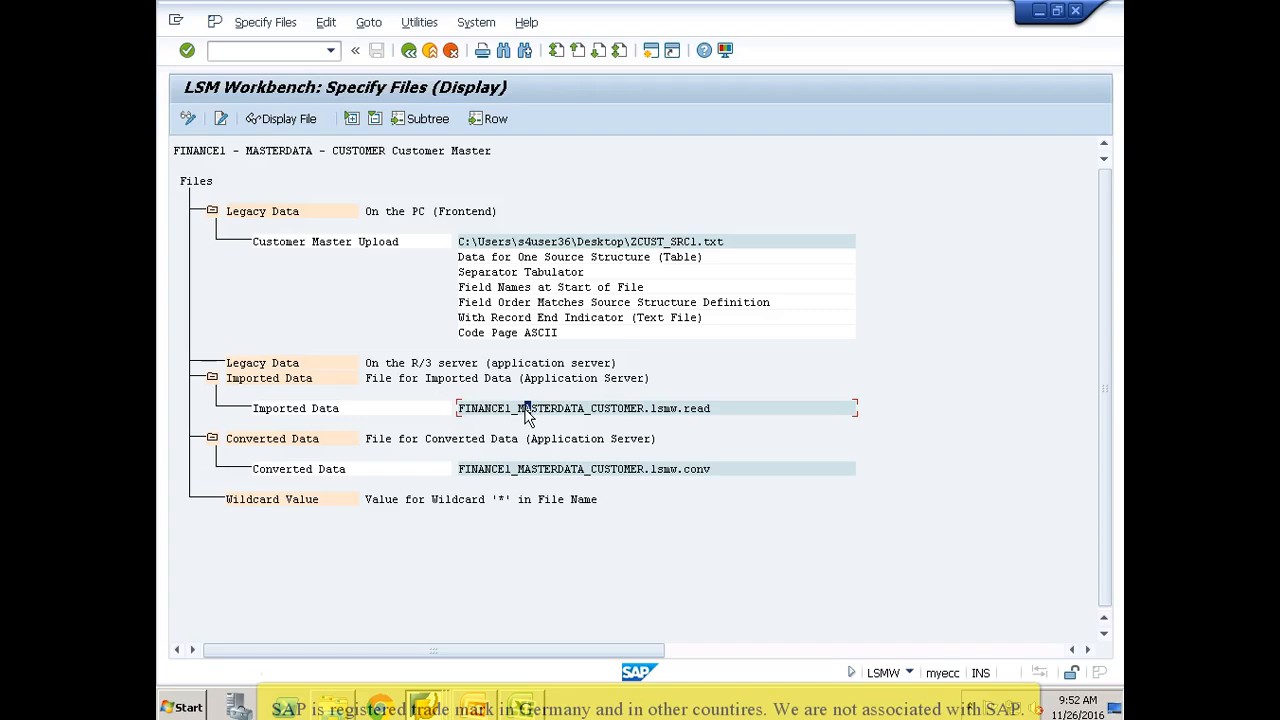
{"action": "left_click", "coordinate": [501, 470]}
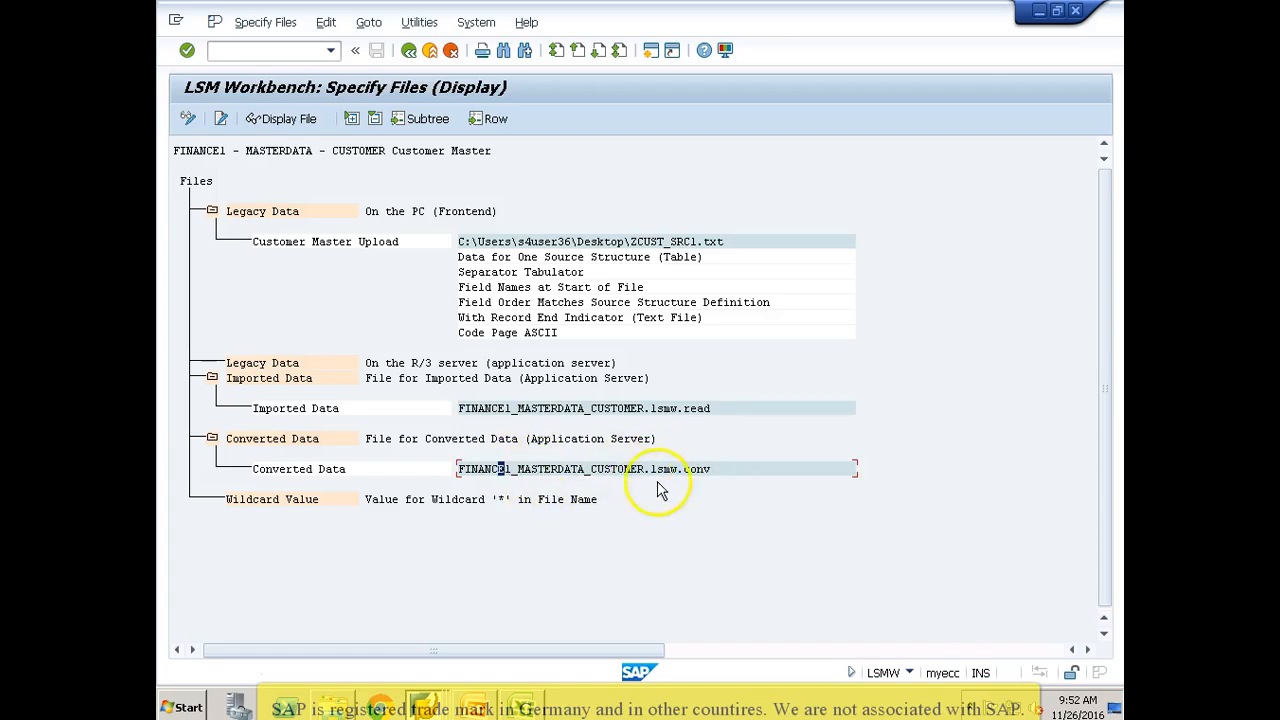
{"action": "left_click", "coordinate": [490, 476]}
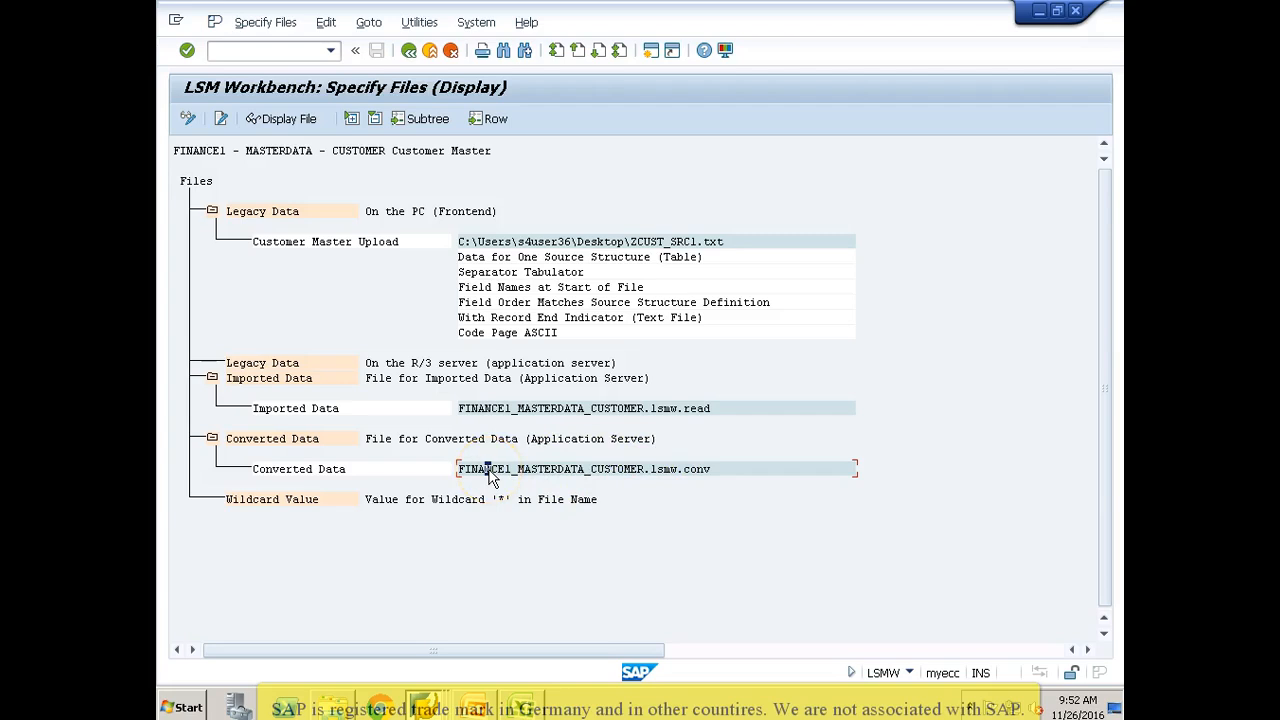
{"action": "left_click", "coordinate": [542, 476]}
{"action": "left_click", "coordinate": [602, 472]}
{"action": "double_click", "coordinate": [577, 472]}
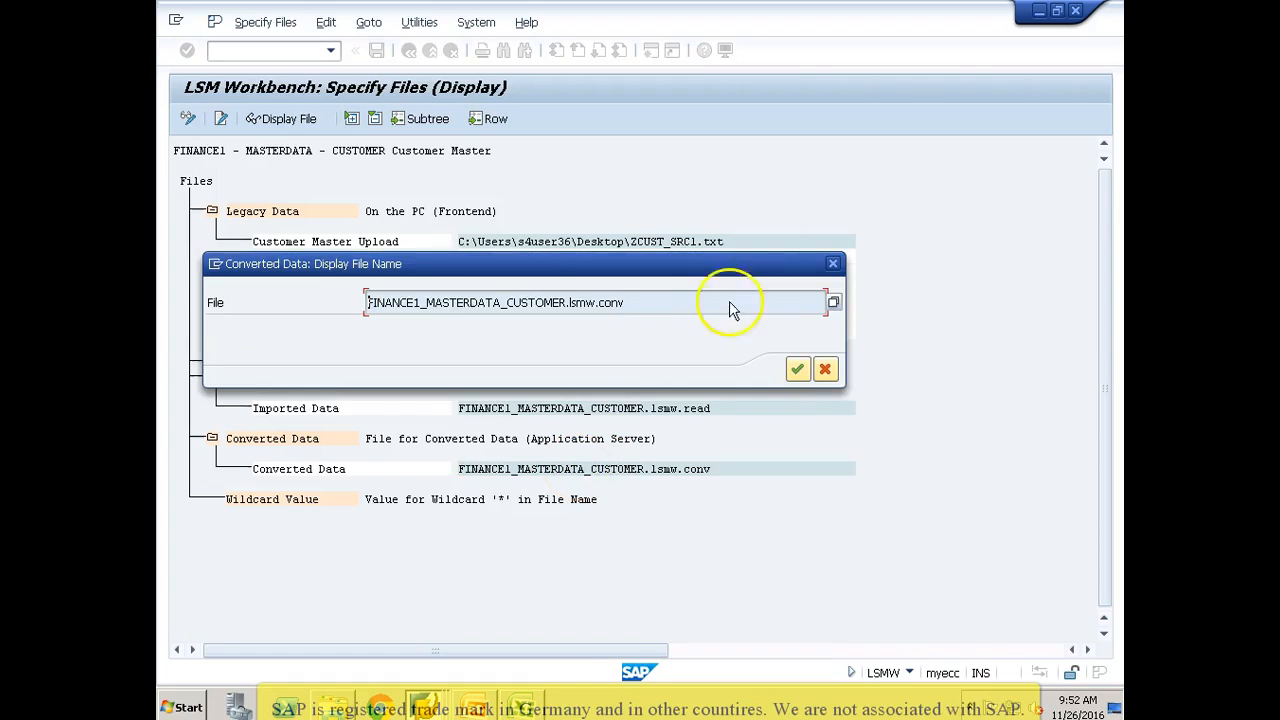
{"action": "left_click", "coordinate": [824, 370]}
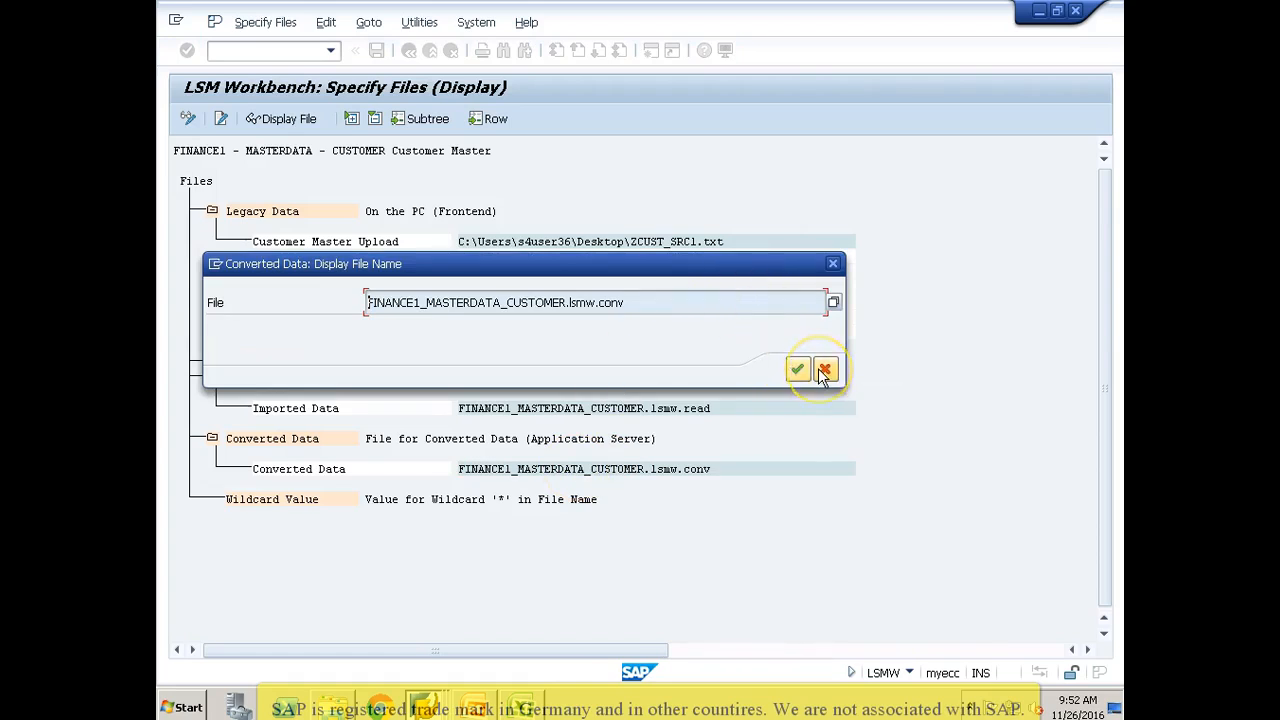
Step: In change mode, shorten the imported data file name to FINANCE1_MASTERDATA.lsmw.read
{"action": "left_click", "coordinate": [189, 119]}
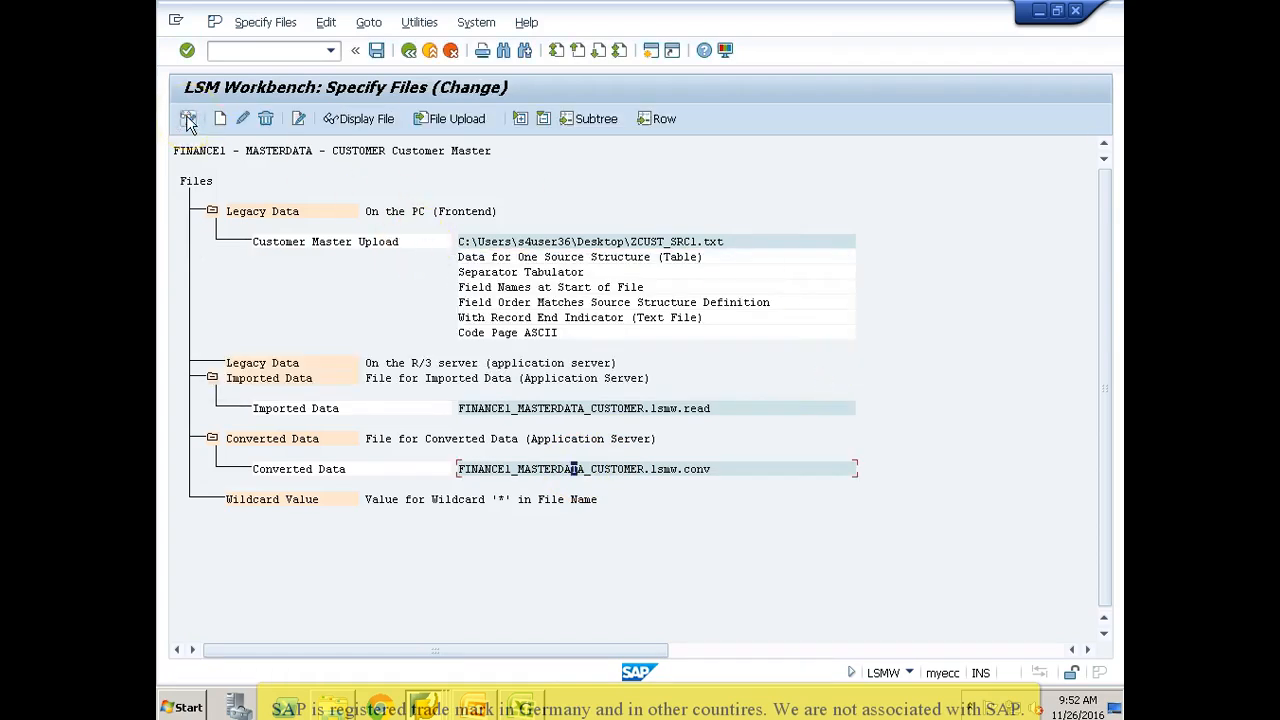
{"action": "double_click", "coordinate": [498, 412]}
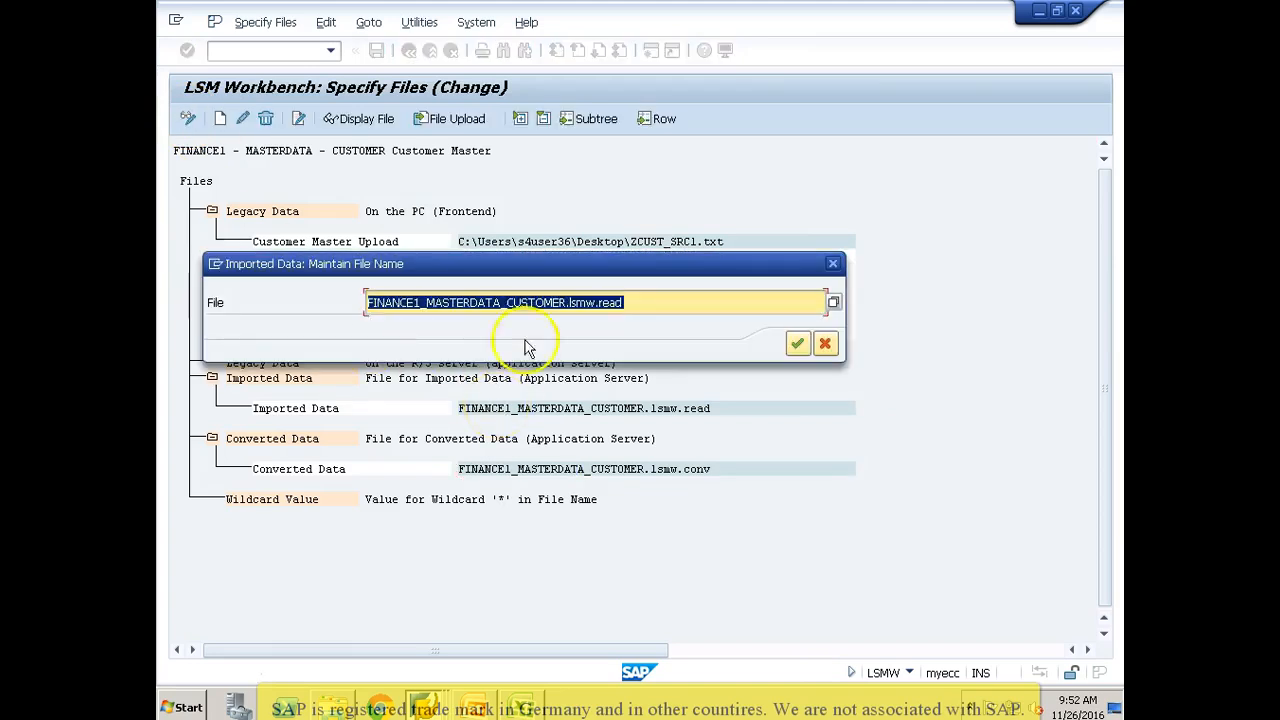
{"action": "left_click", "coordinate": [567, 304]}
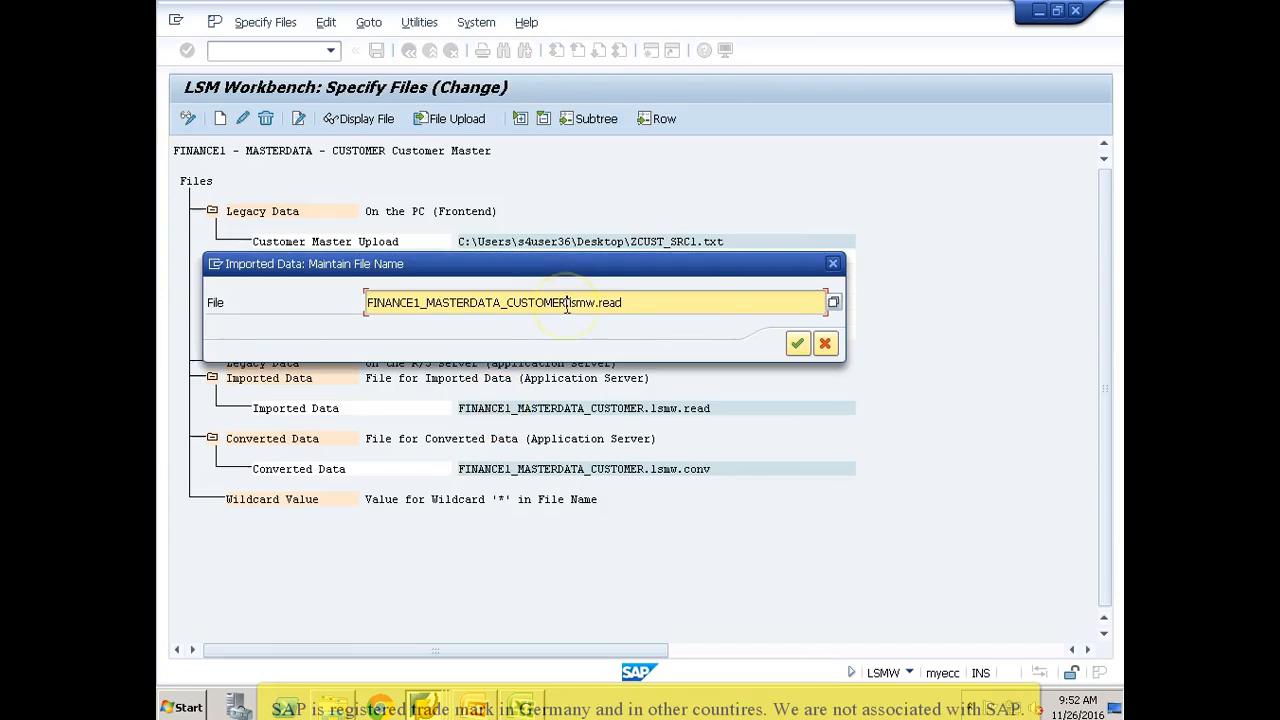
{"action": "key", "text": "BackSpace"}
{"action": "key", "text": "BackSpace"}
{"action": "key", "text": "BackSpace"}
{"action": "key", "text": "BackSpace"}
{"action": "key", "text": "BackSpace"}
{"action": "key", "text": "BackSpace"}
{"action": "key", "text": "BackSpace"}
{"action": "key", "text": "BackSpace"}
{"action": "key", "text": "BackSpace"}
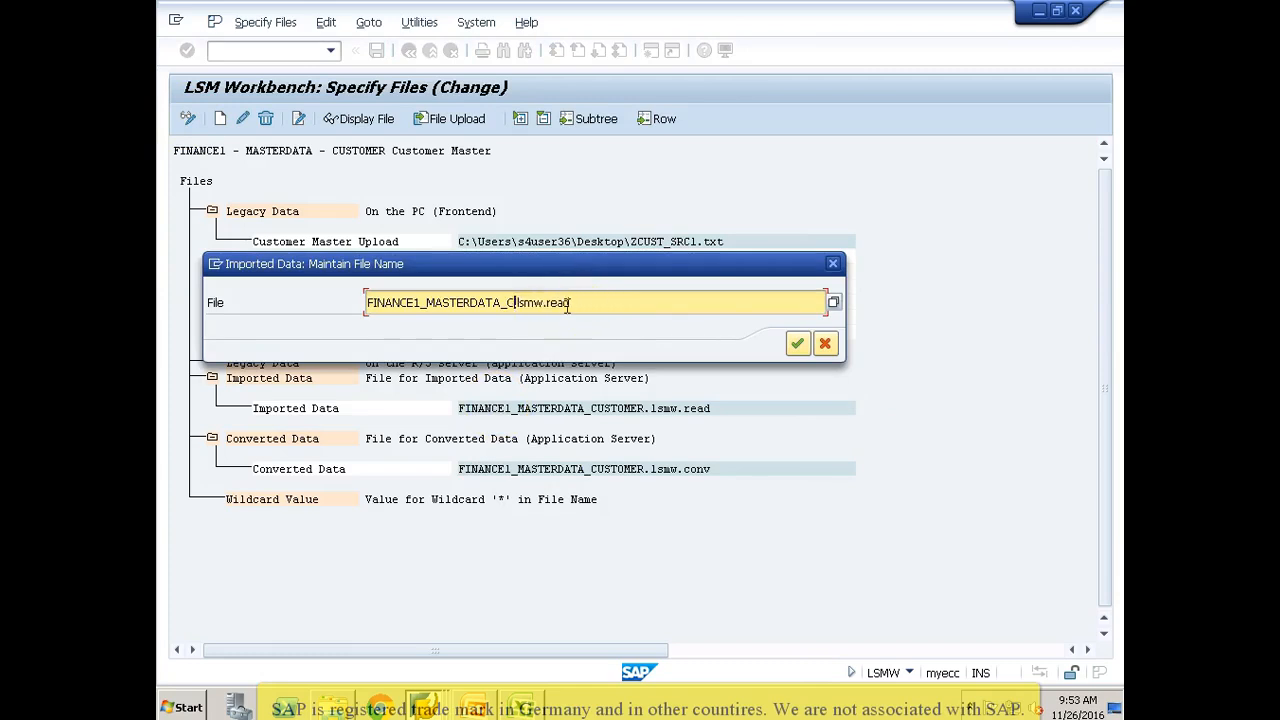
{"action": "type", "text": "."}
{"action": "key", "text": "Return"}
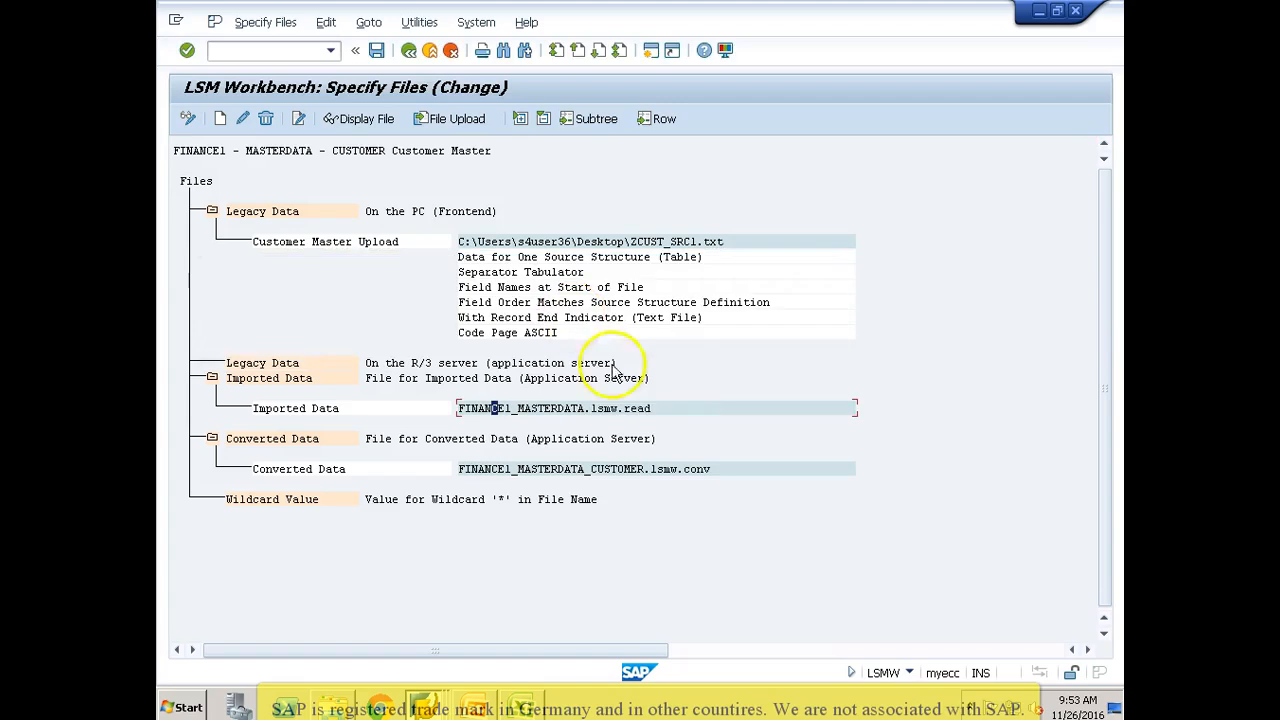
Step: Shorten the converted data file name to FINANCE1_MASTERDATA.lsmw.conv, save the file specification and return to the process step list
{"action": "double_click", "coordinate": [590, 469]}
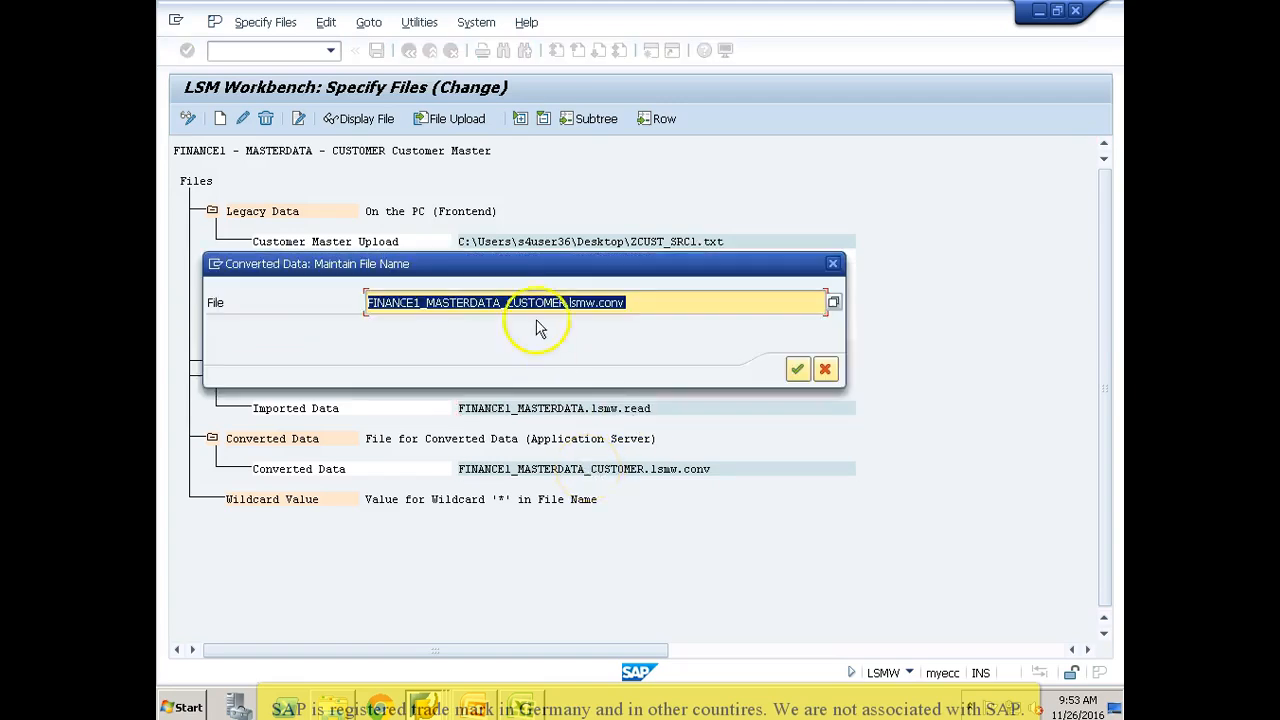
{"action": "left_click", "coordinate": [566, 303]}
{"action": "key", "text": "BackSpace"}
{"action": "key", "text": "BackSpace"}
{"action": "key", "text": "BackSpace"}
{"action": "key", "text": "BackSpace"}
{"action": "key", "text": "BackSpace"}
{"action": "key", "text": "BackSpace"}
{"action": "key", "text": "BackSpace"}
{"action": "key", "text": "BackSpace"}
{"action": "key", "text": "BackSpace"}
{"action": "key", "text": "BackSpace"}
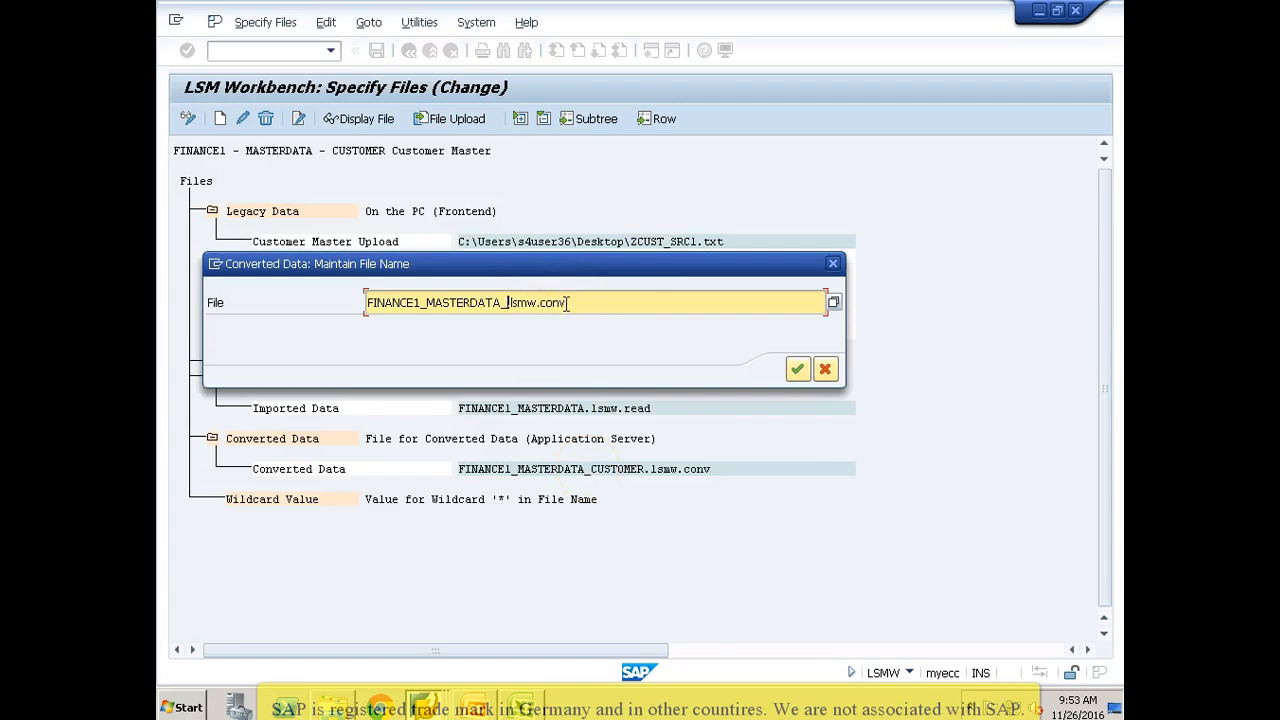
{"action": "type", "text": "."}
{"action": "key", "text": "Return"}
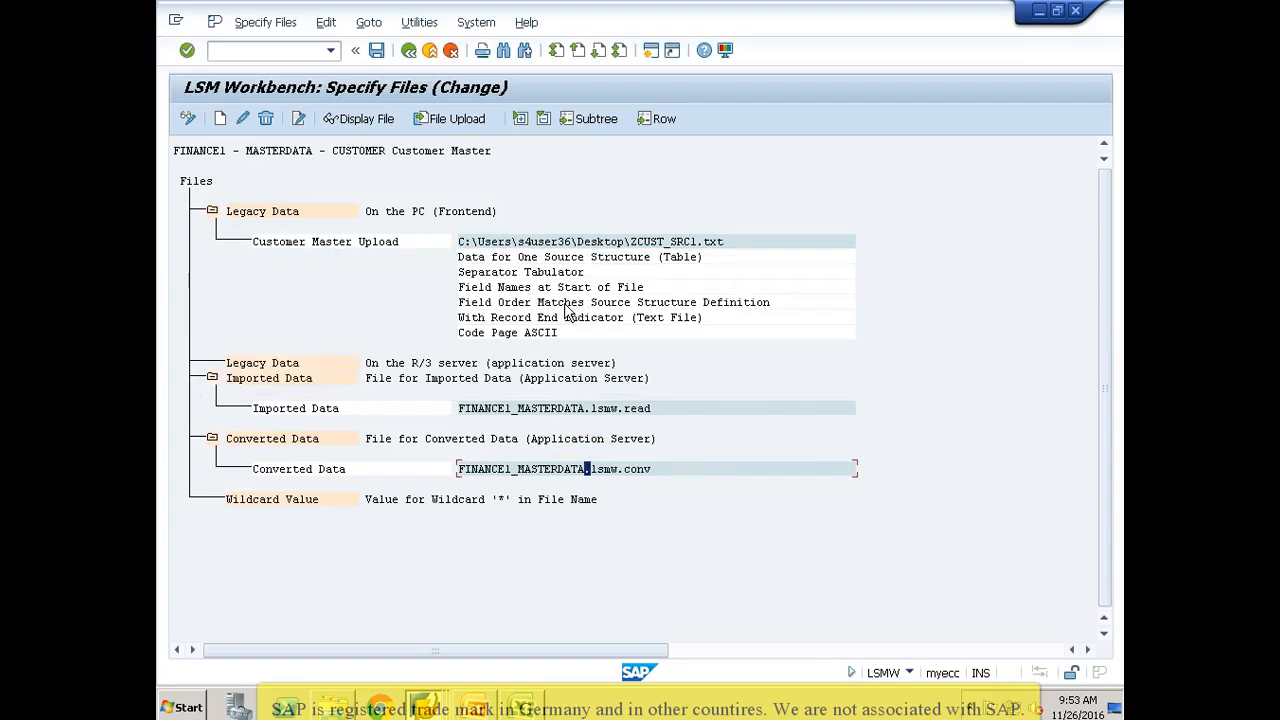
{"action": "left_click", "coordinate": [377, 51]}
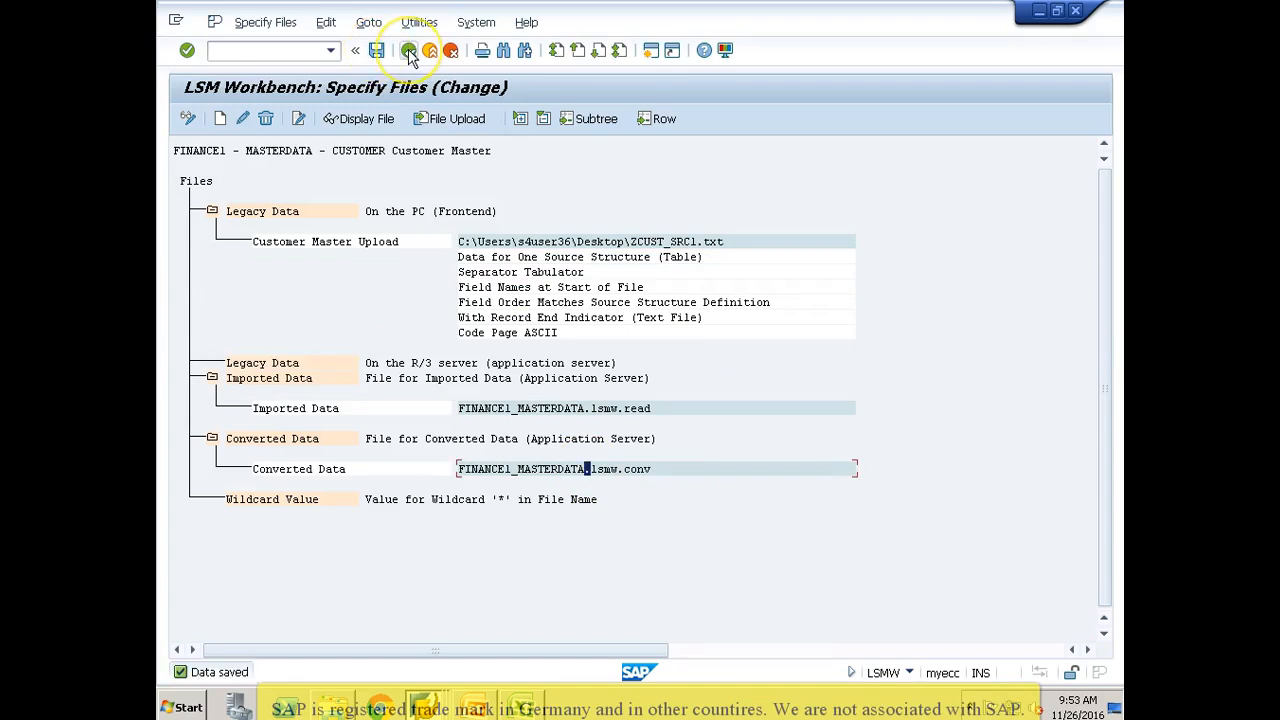
{"action": "left_click", "coordinate": [409, 52]}
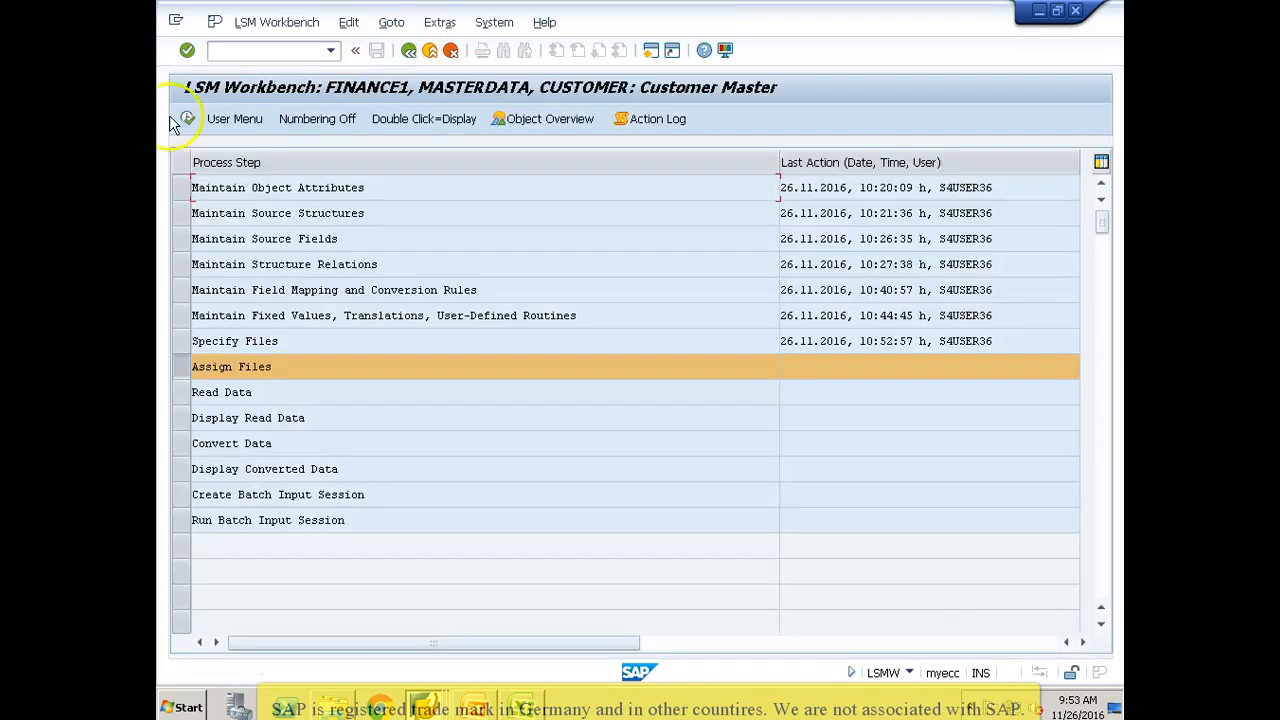
Step: Open Assign Files in change mode, save the ZCUST_SRC assignment to the Customer Master Upload file, and return to the process steps
{"action": "left_click", "coordinate": [187, 119]}
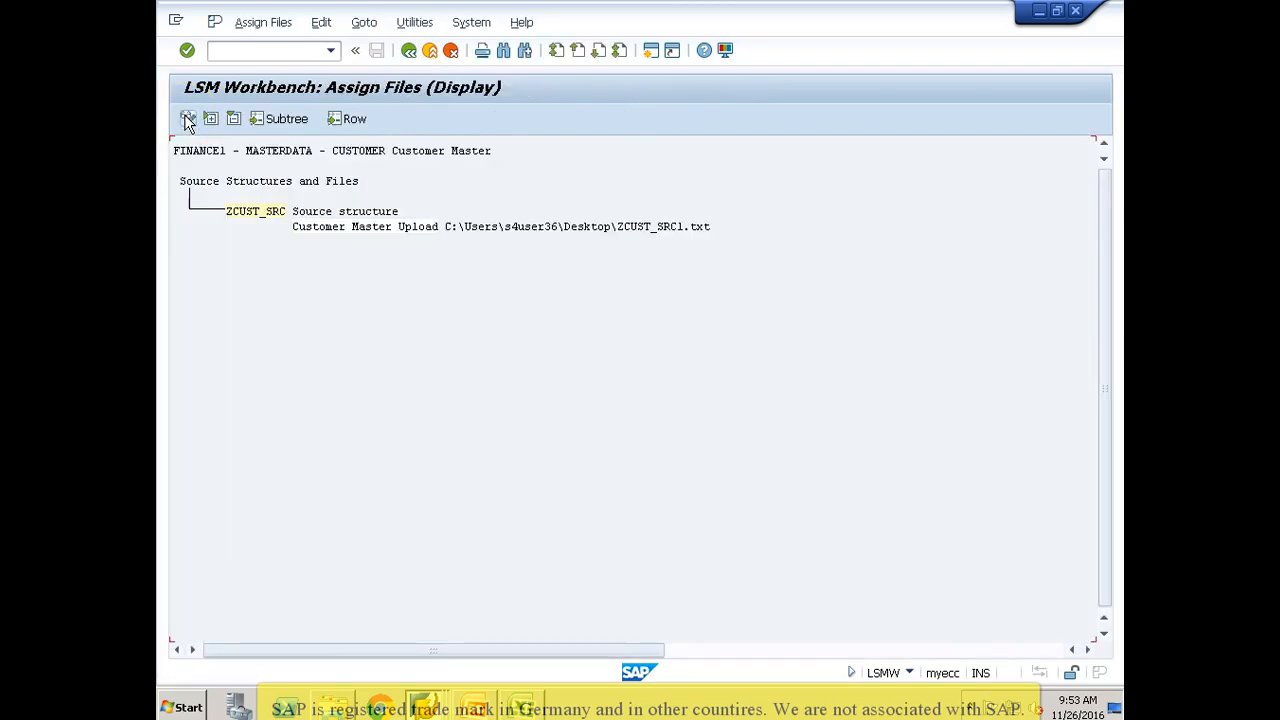
{"action": "left_click", "coordinate": [187, 119]}
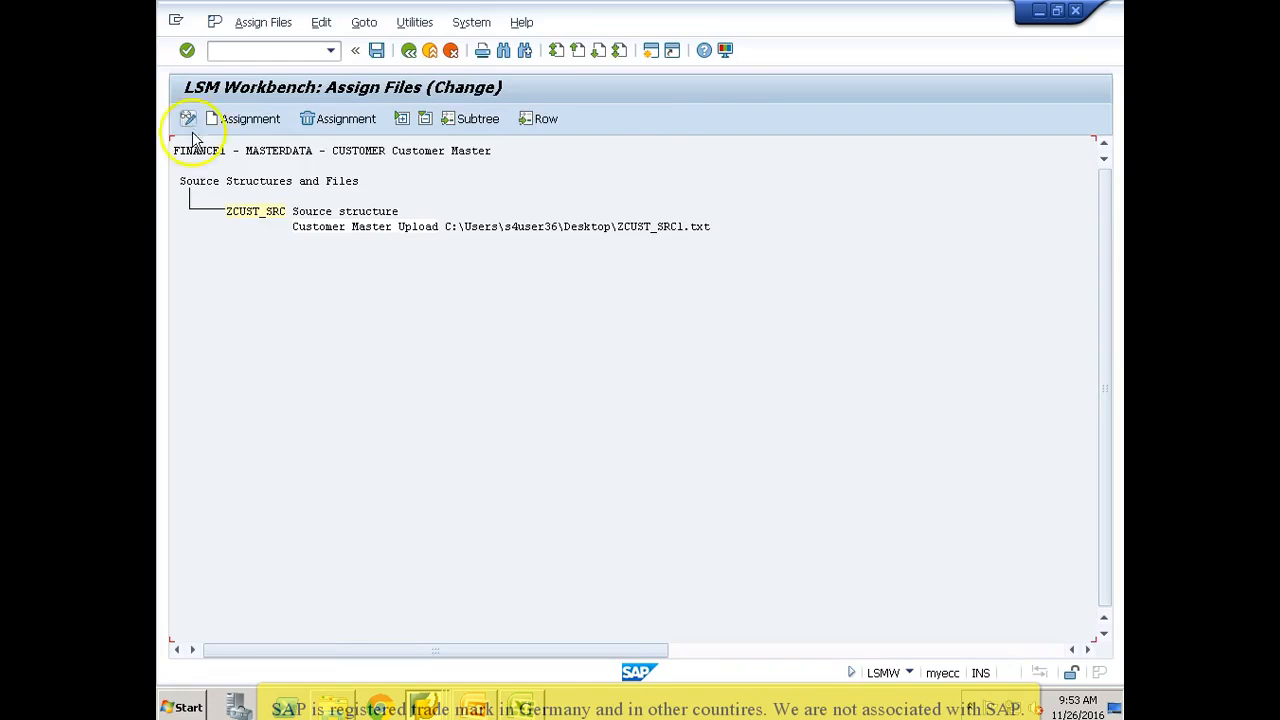
{"action": "left_click", "coordinate": [265, 218]}
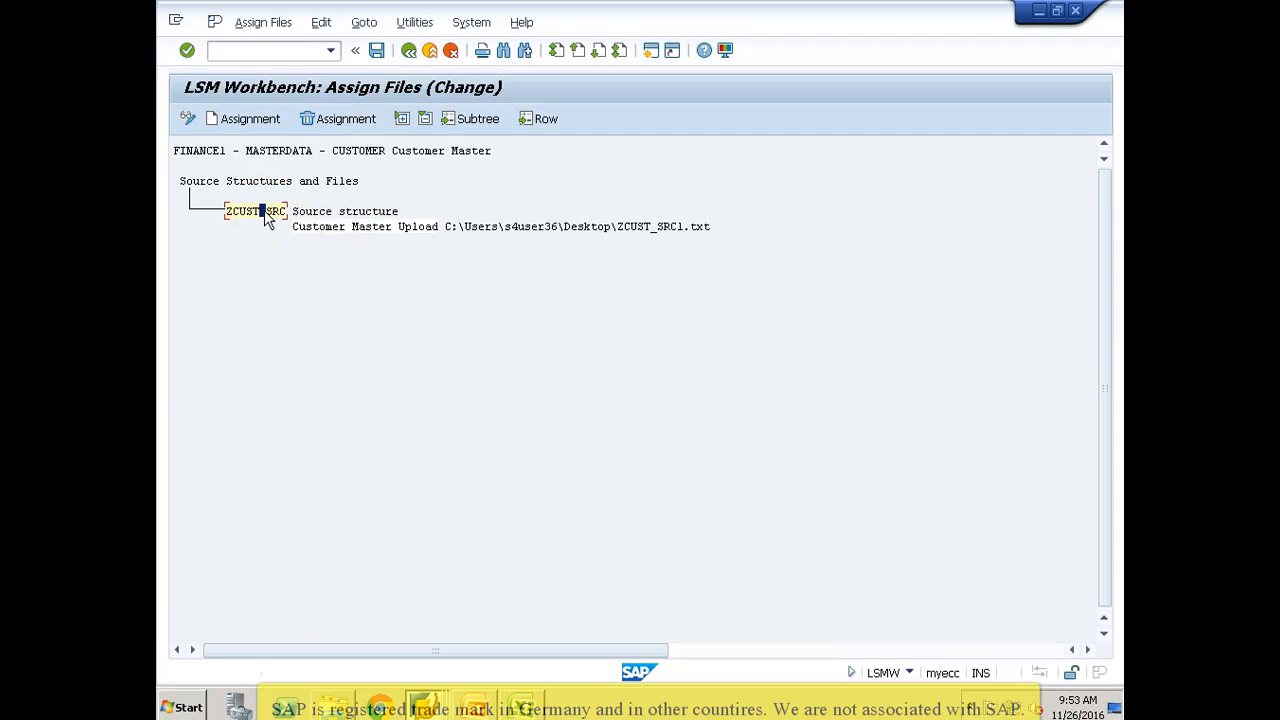
{"action": "left_click", "coordinate": [376, 50]}
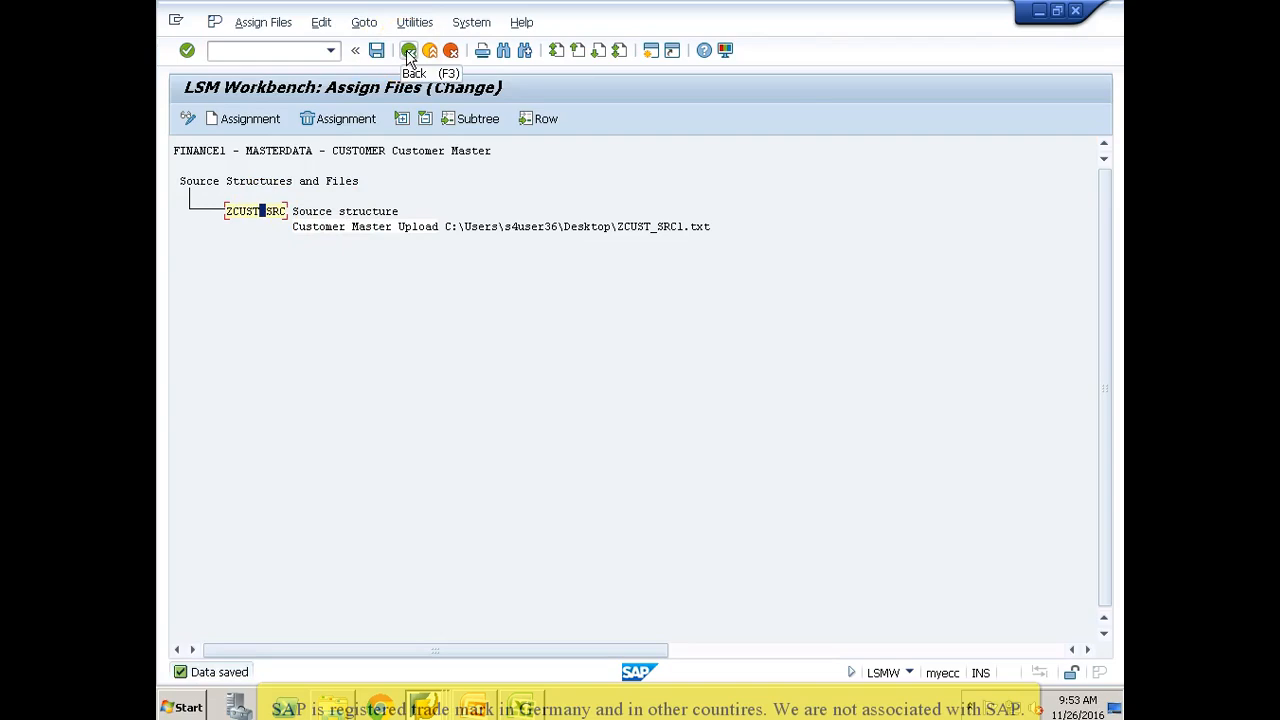
{"action": "left_click", "coordinate": [408, 50]}
Step: Run Read Data with a blank transaction number range and allow access to ZCUST_SRC1.txt
{"action": "left_click", "coordinate": [187, 120]}
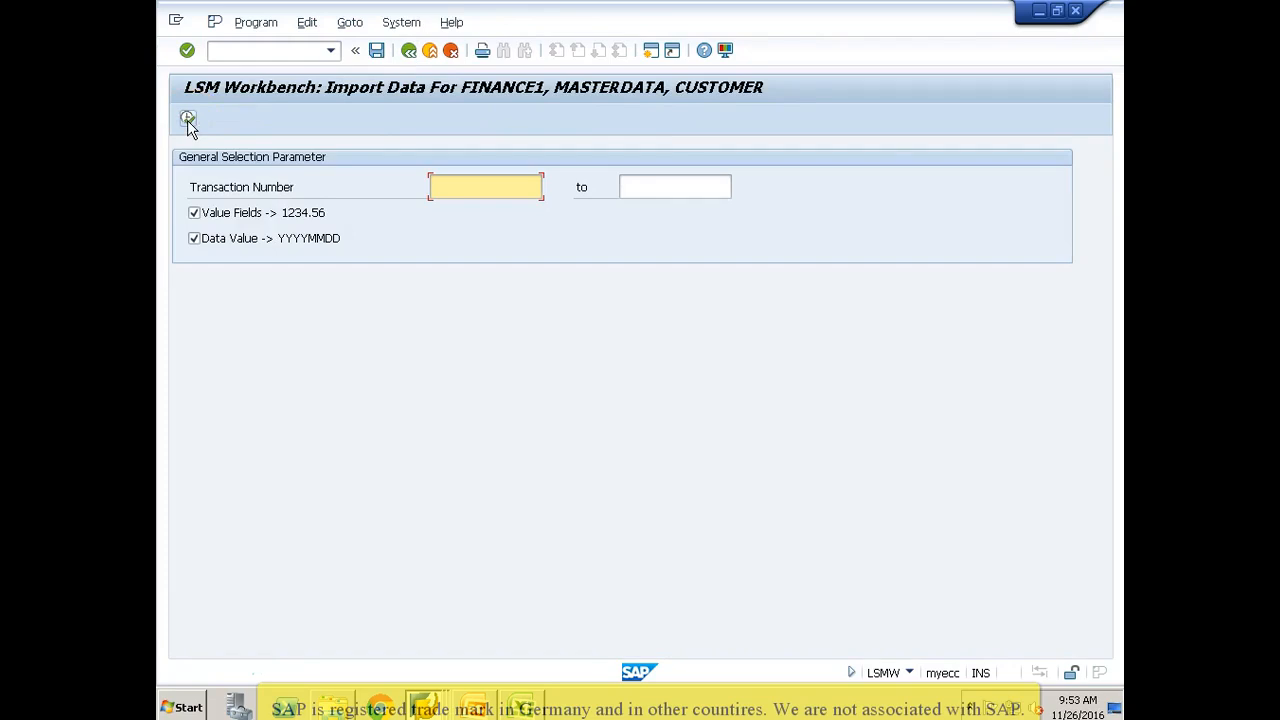
{"action": "left_click", "coordinate": [187, 120]}
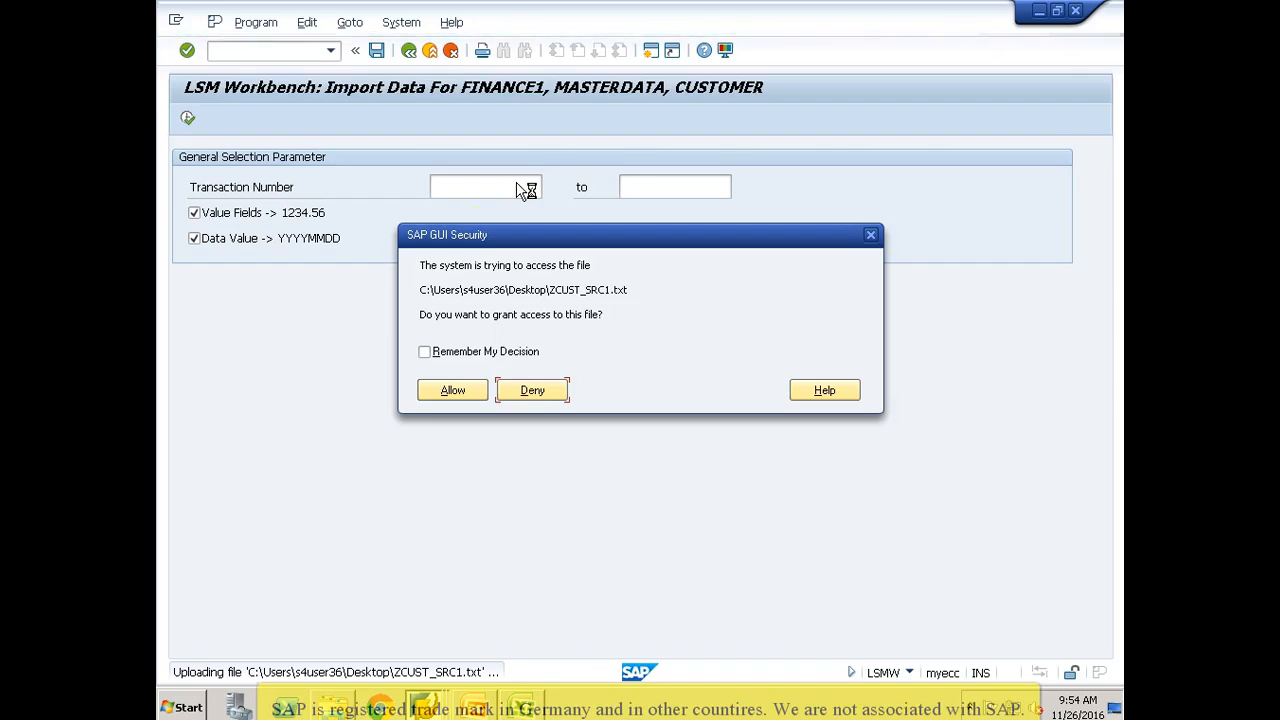
{"action": "left_click", "coordinate": [452, 390]}
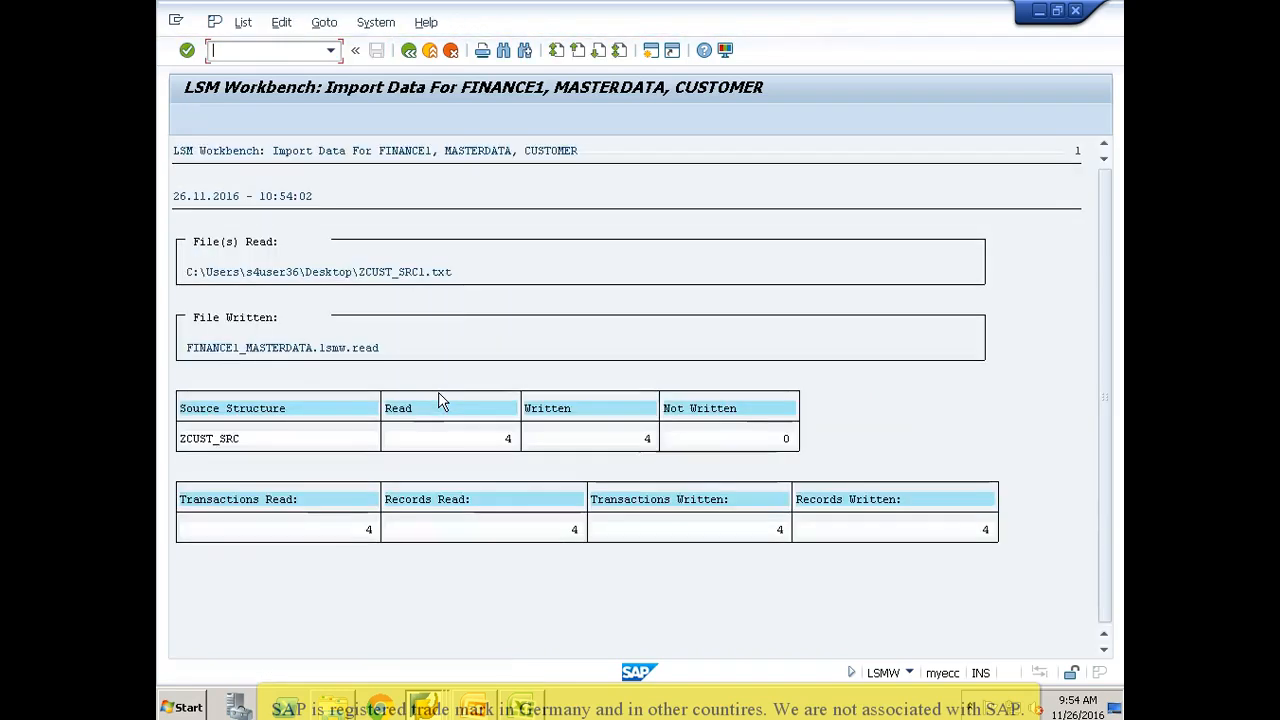
Step: Examine the import log's read, written and not written counts for ZCUST_SRC, plus the transaction and record totals
{"action": "left_click", "coordinate": [506, 440]}
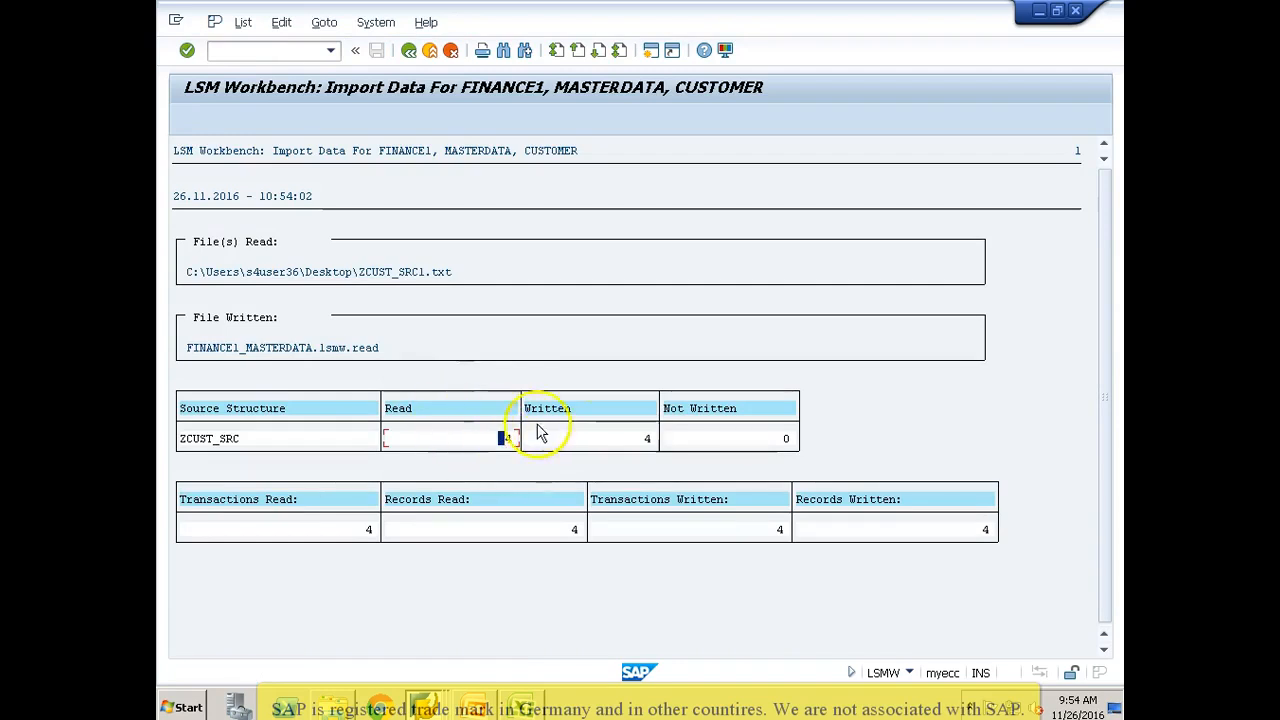
{"action": "left_click", "coordinate": [576, 441]}
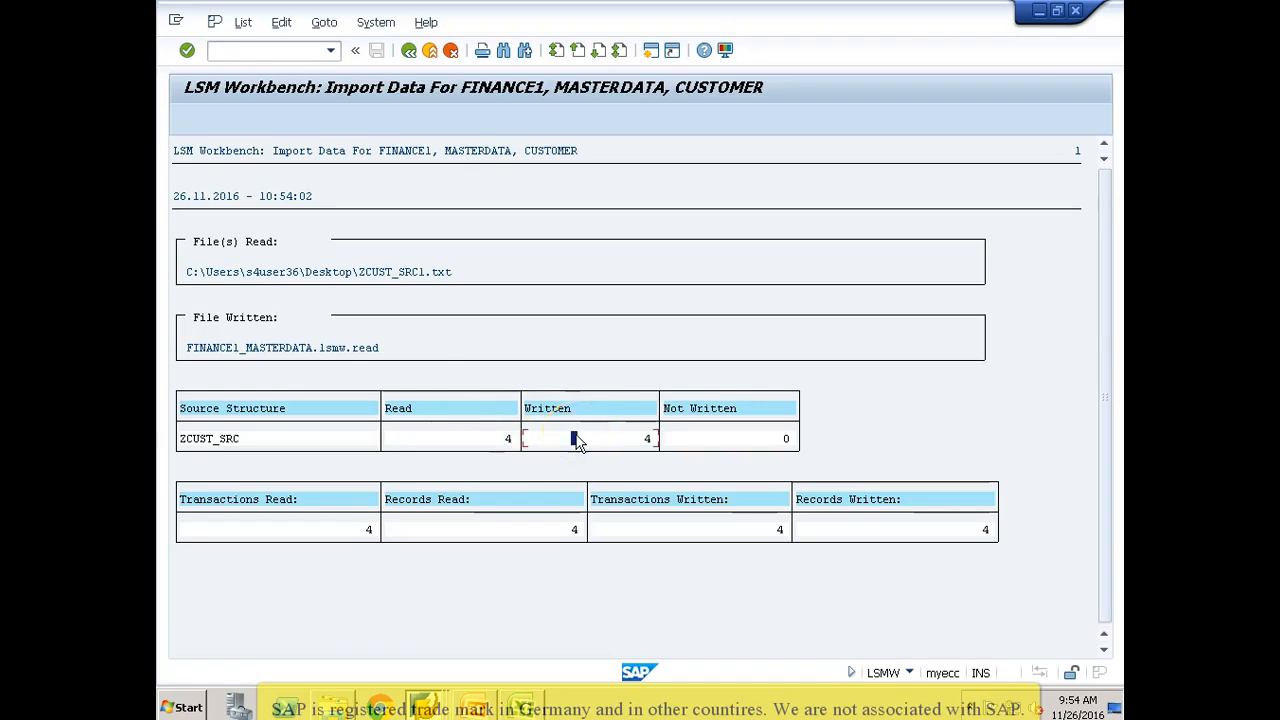
{"action": "left_click", "coordinate": [694, 441]}
{"action": "left_click", "coordinate": [510, 443]}
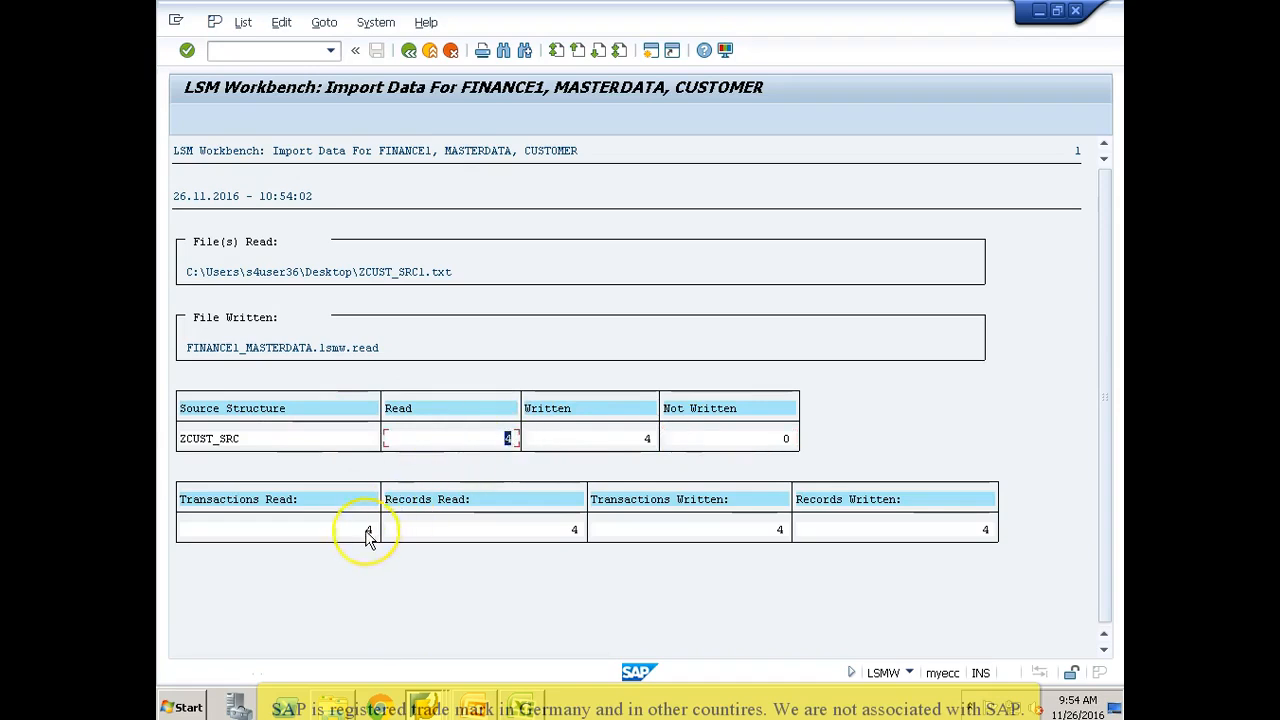
{"action": "left_click", "coordinate": [368, 533]}
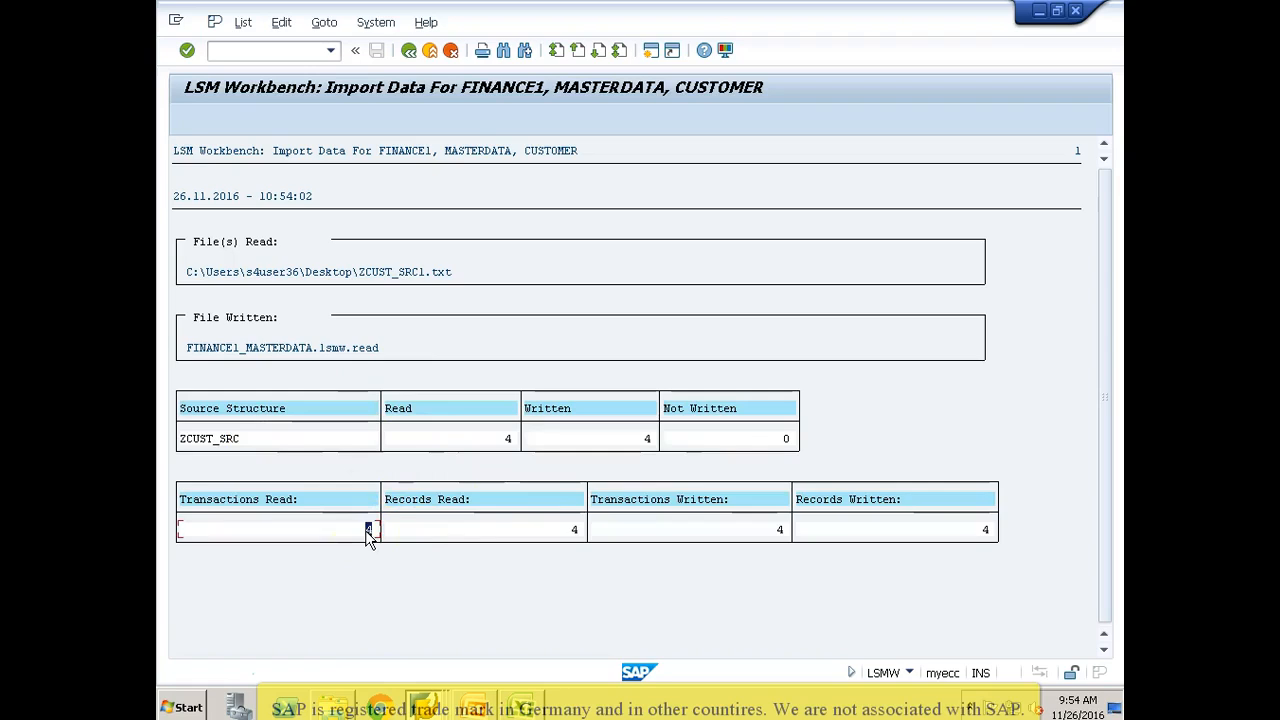
{"action": "left_click", "coordinate": [541, 538]}
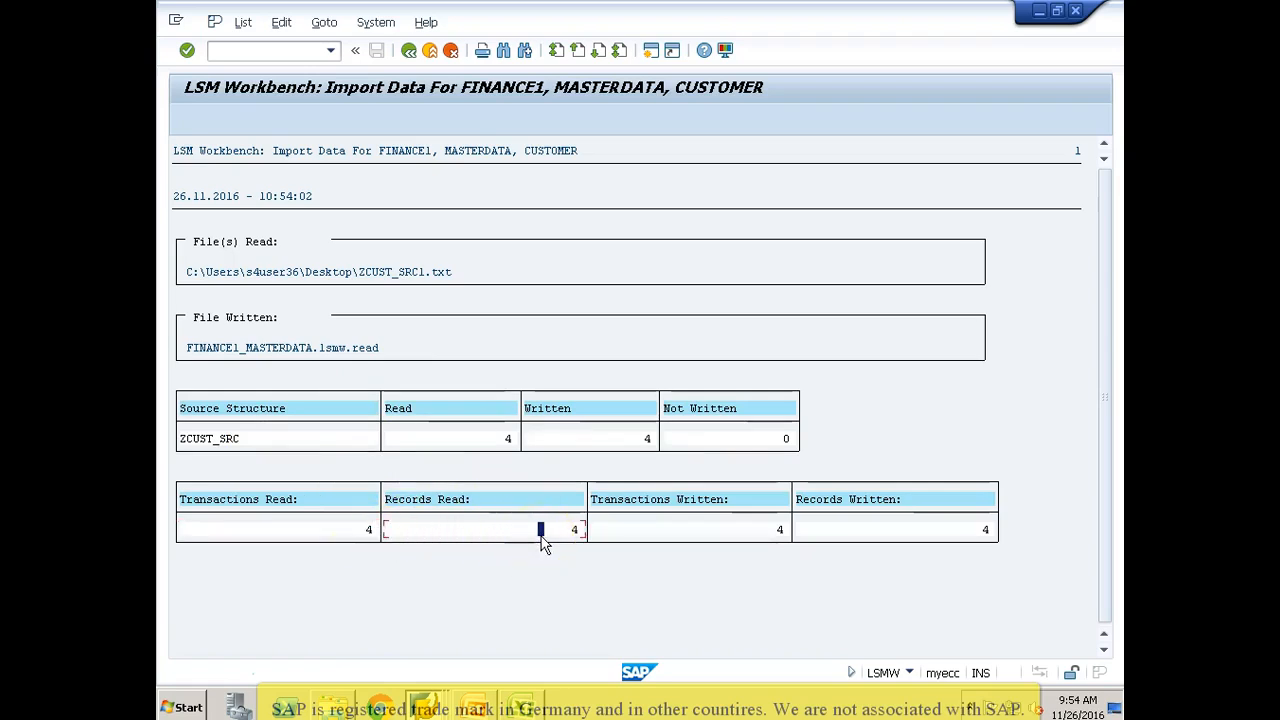
{"action": "left_click", "coordinate": [705, 537]}
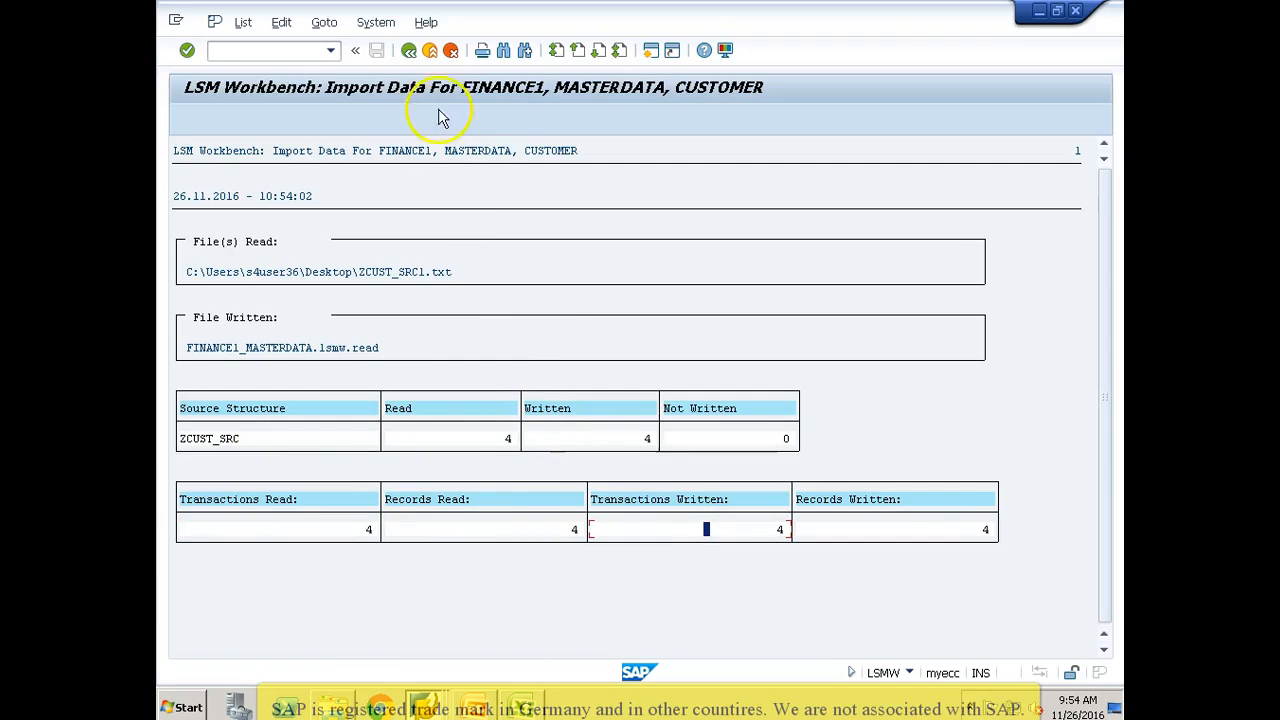
Step: Rerun the import for transaction numbers 1 to 2 only, allowing file access, and check the read, written and not written counts
{"action": "left_click", "coordinate": [408, 51]}
{"action": "left_click", "coordinate": [473, 189]}
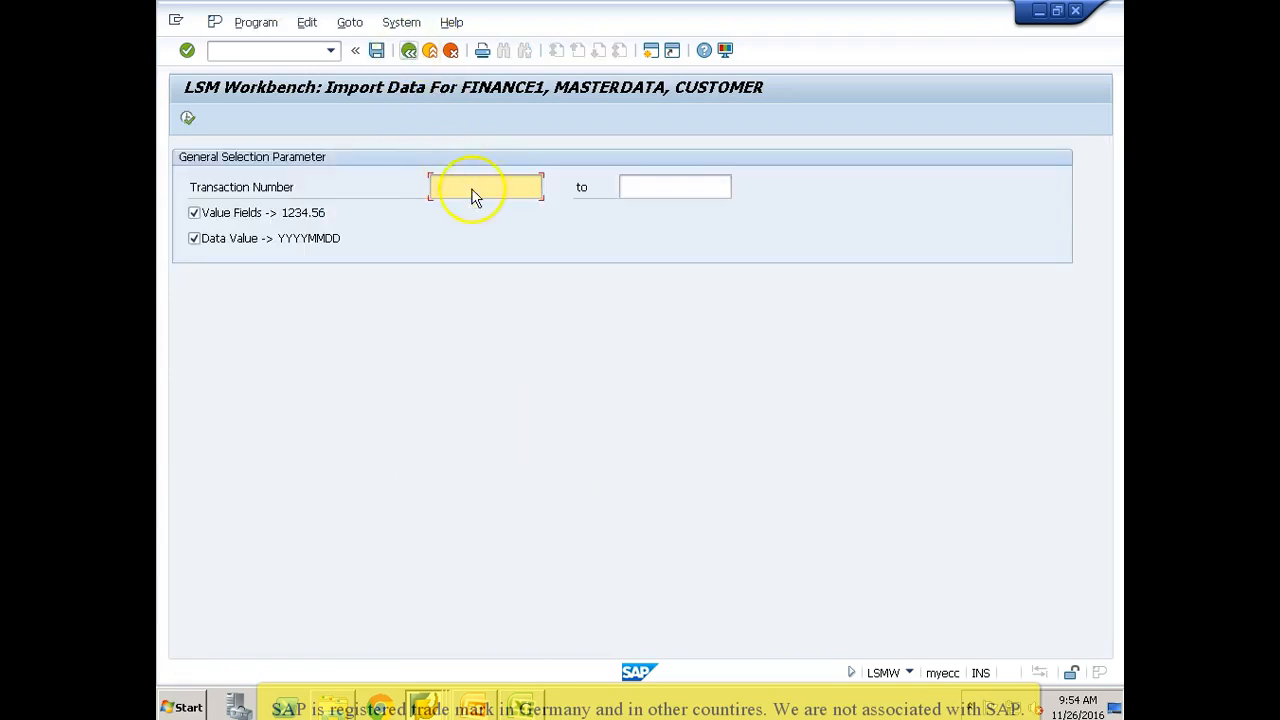
{"action": "key", "text": "Tab"}
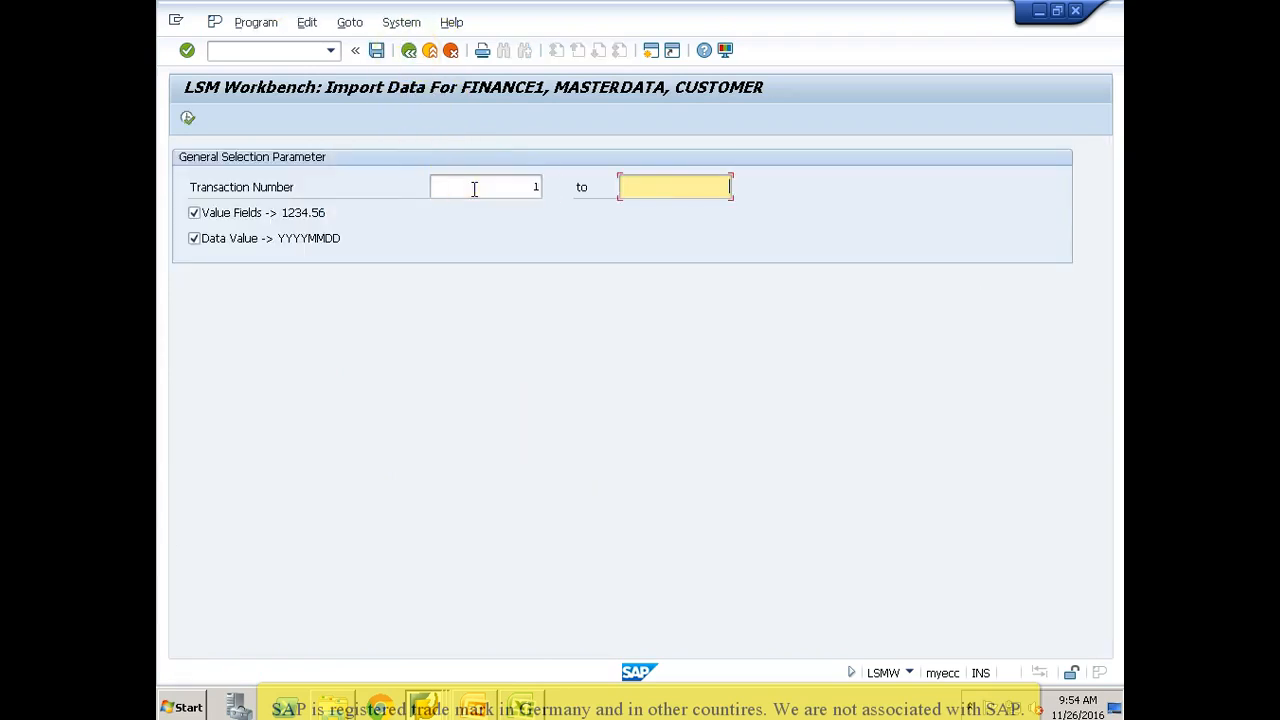
{"action": "type", "text": "2"}
{"action": "left_click", "coordinate": [189, 122]}
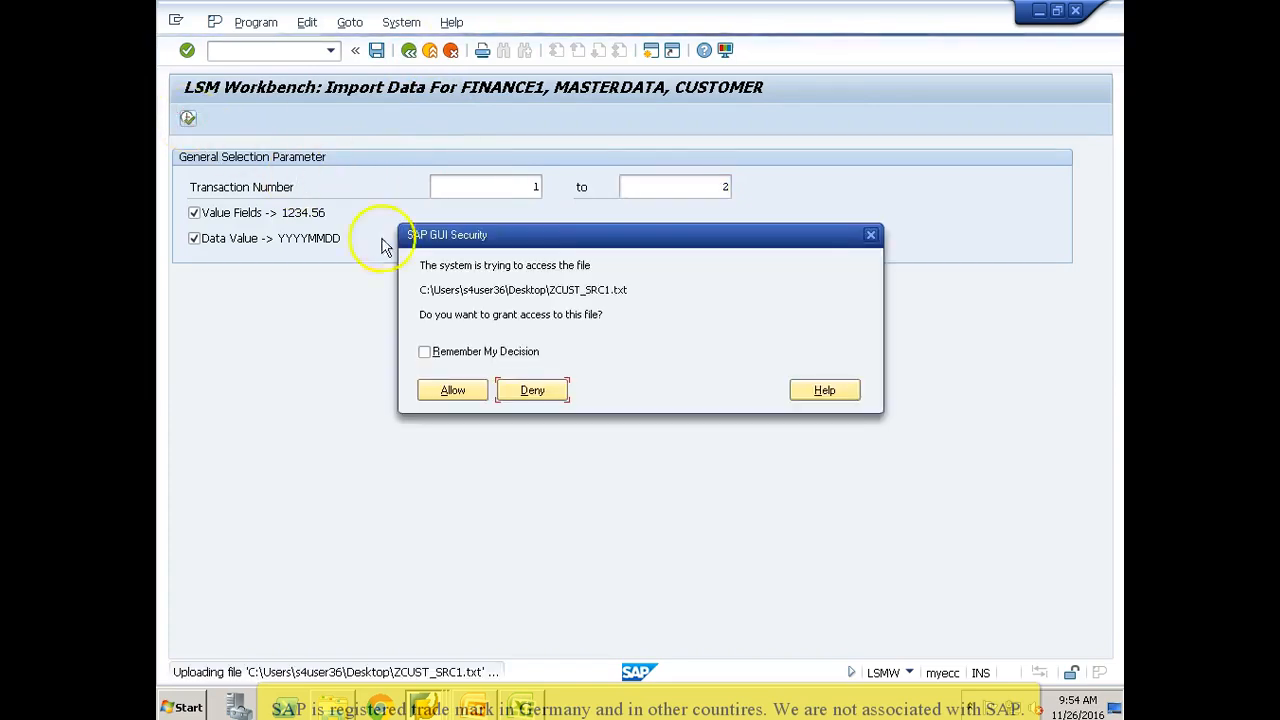
{"action": "left_click", "coordinate": [451, 390]}
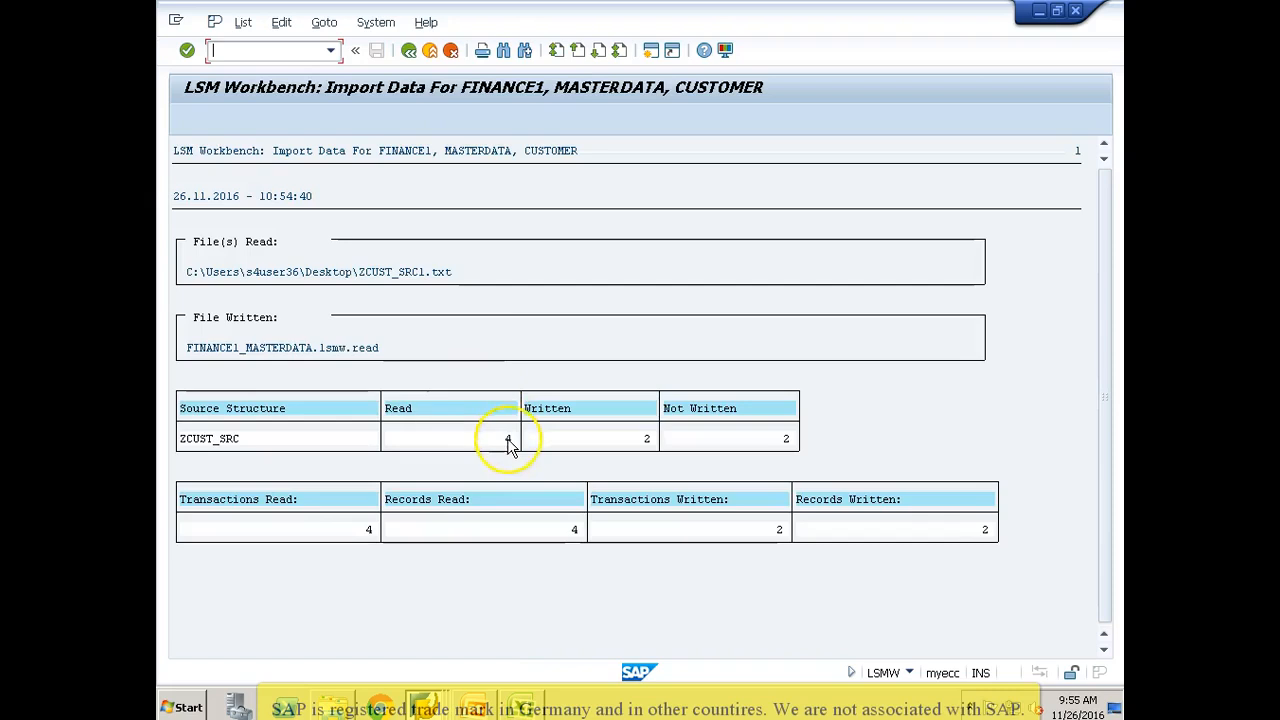
{"action": "left_click", "coordinate": [508, 440]}
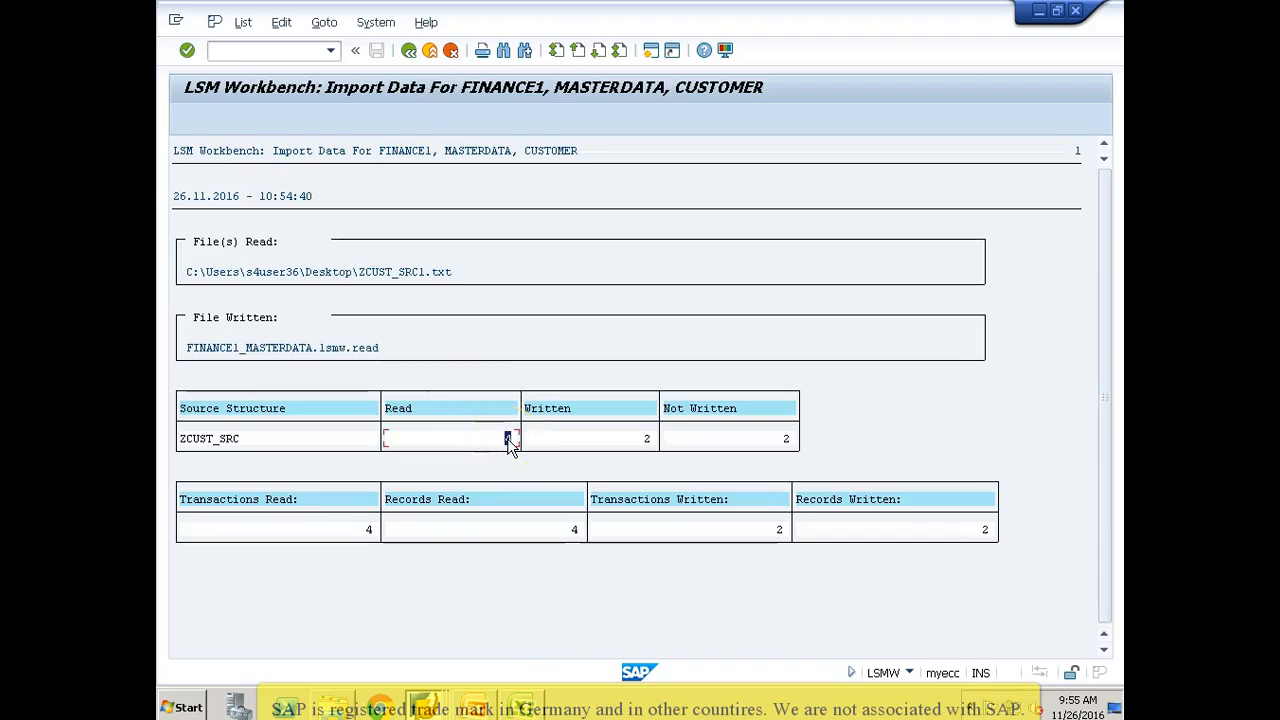
{"action": "left_click", "coordinate": [646, 440]}
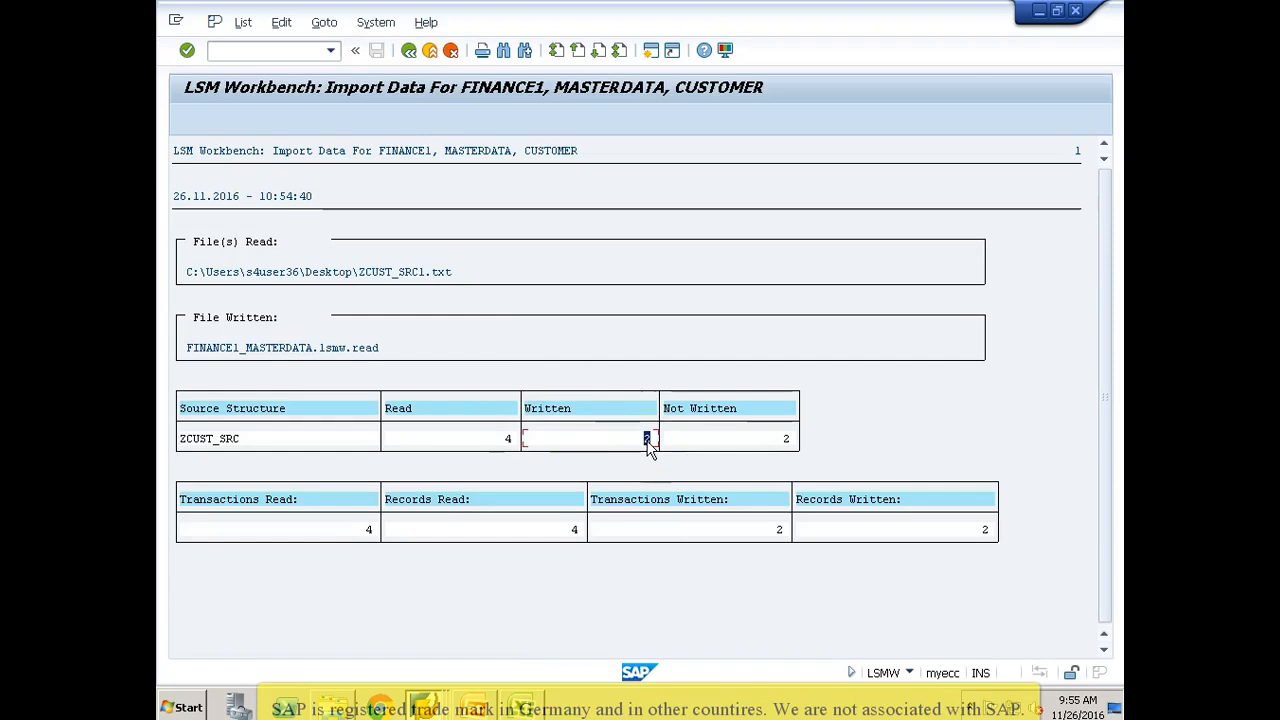
{"action": "left_click", "coordinate": [787, 441]}
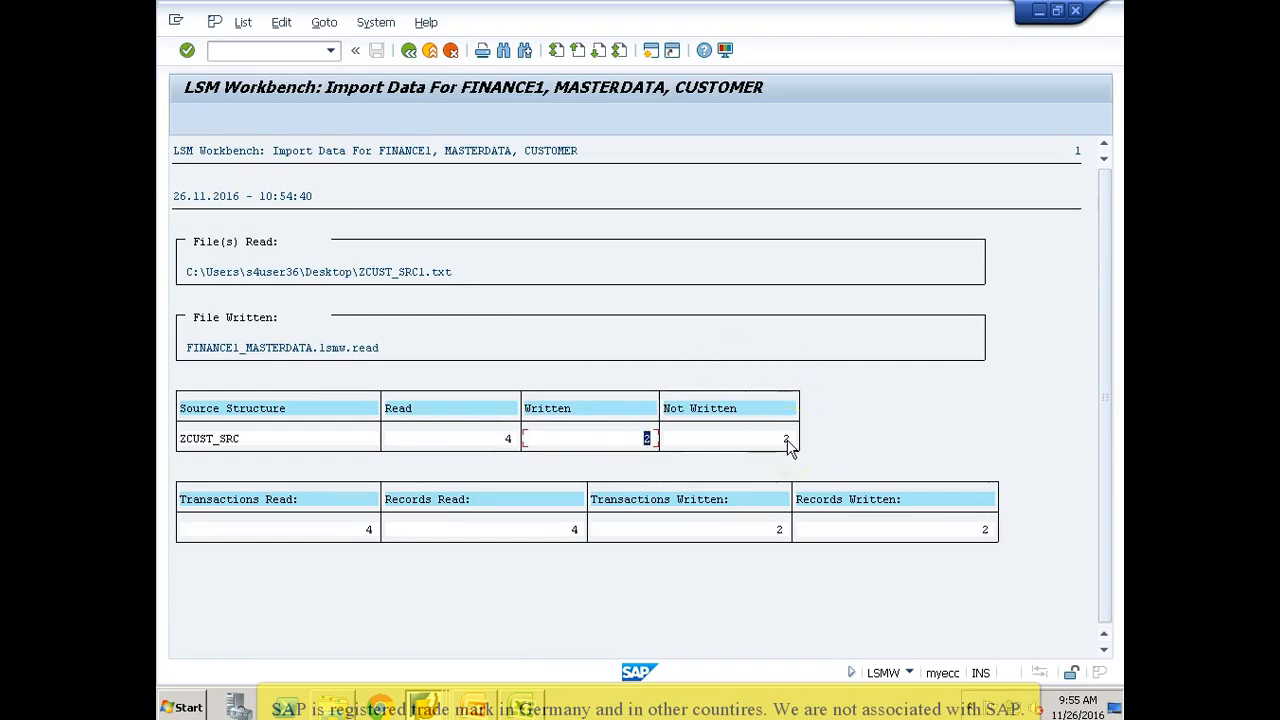
Step: Clear both transaction number limits and import all data from ZCUST_SRC1.txt again, allowing access to the file
{"action": "left_click", "coordinate": [408, 52]}
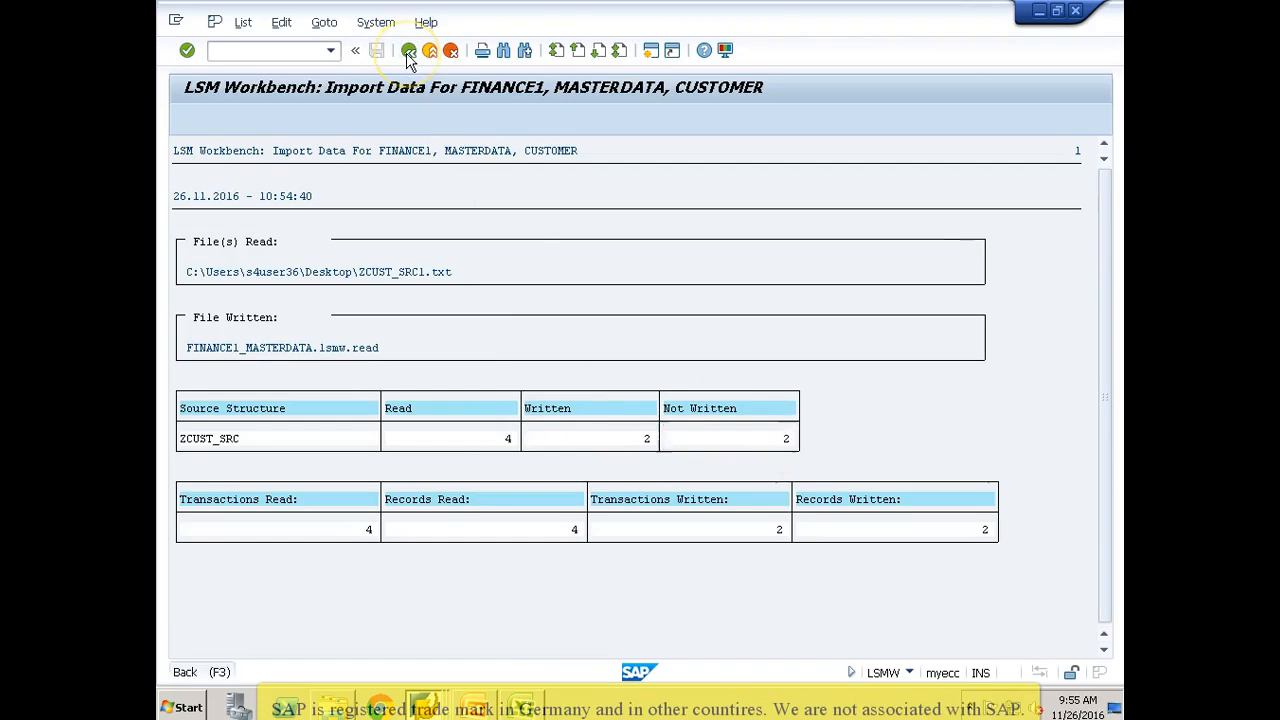
{"action": "key", "text": "Delete"}
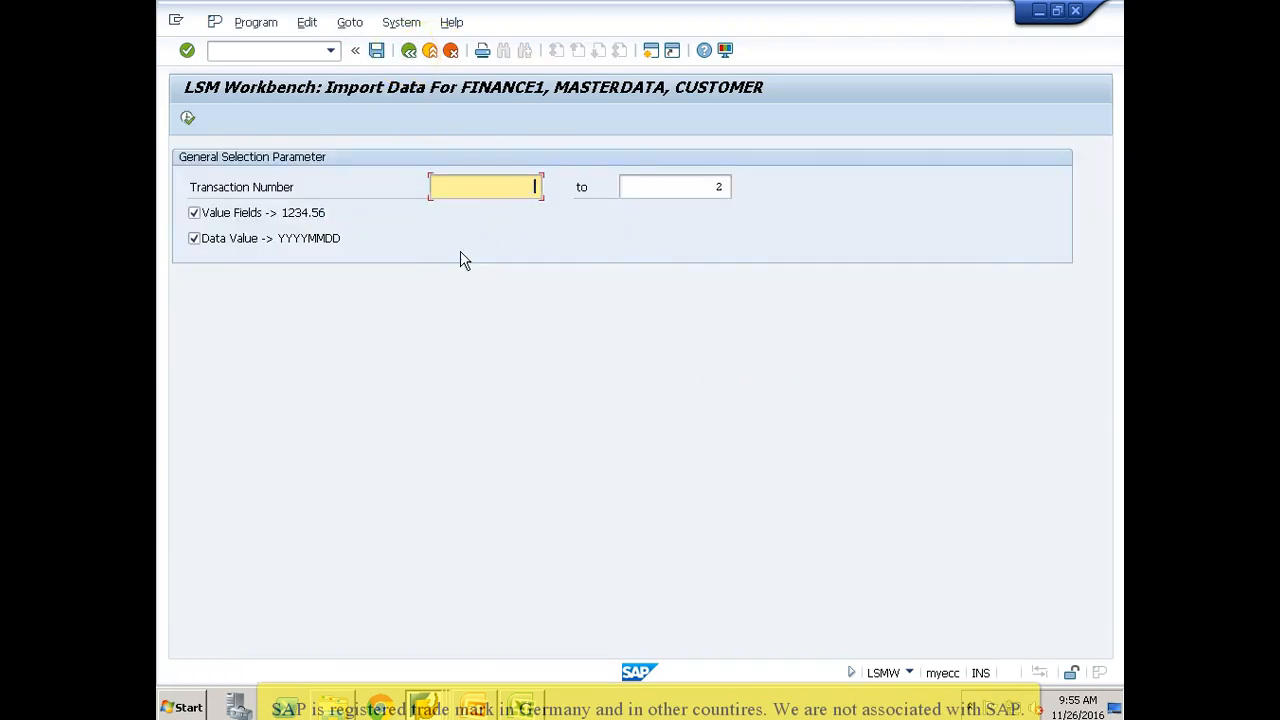
{"action": "key", "text": "Tab"}
{"action": "key", "text": "Delete"}
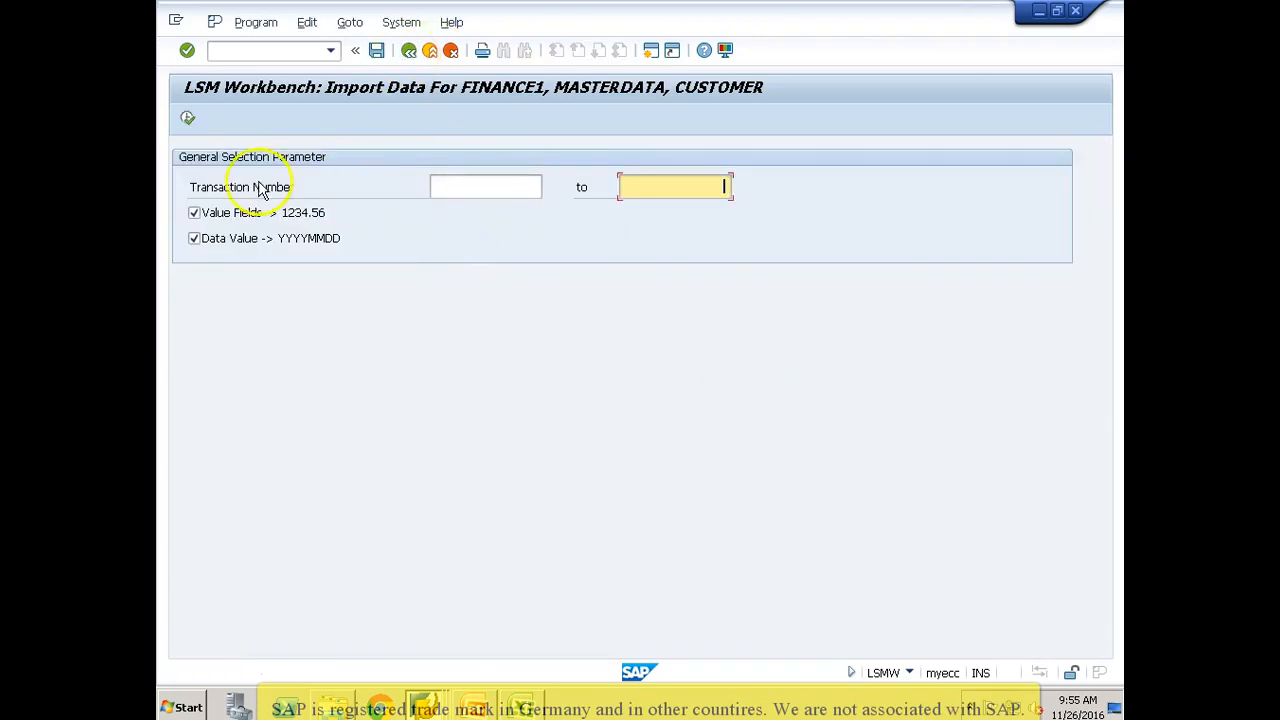
{"action": "left_click", "coordinate": [187, 118]}
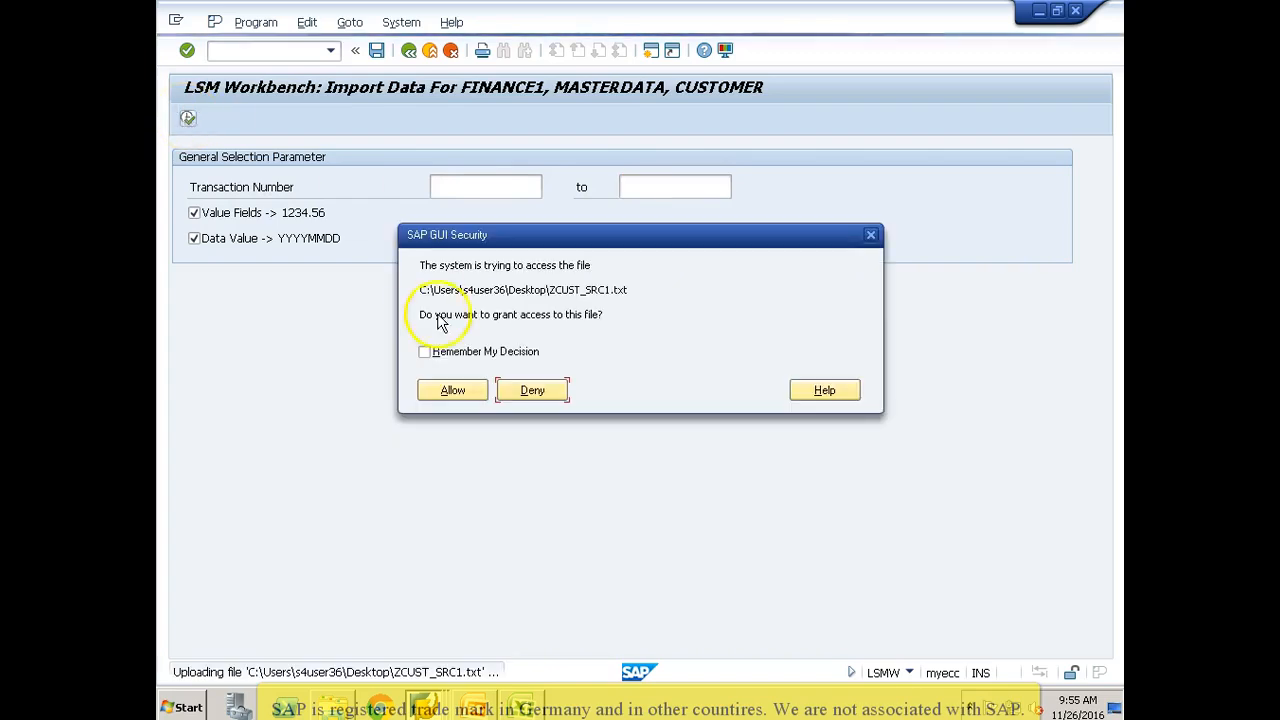
{"action": "left_click", "coordinate": [452, 390]}
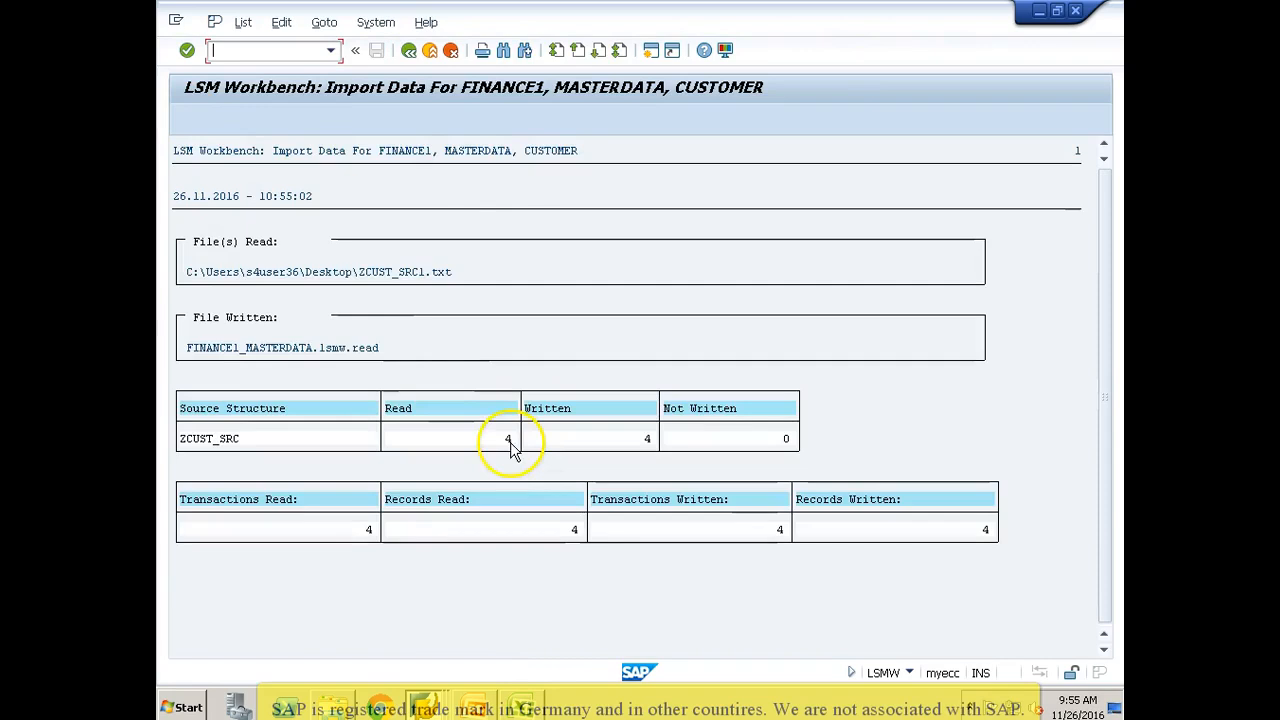
Step: Return to the process step list and run Display Read Data for FINANCE1_MASTERDATA.lsmw.read up to line 10000
{"action": "left_click", "coordinate": [409, 50]}
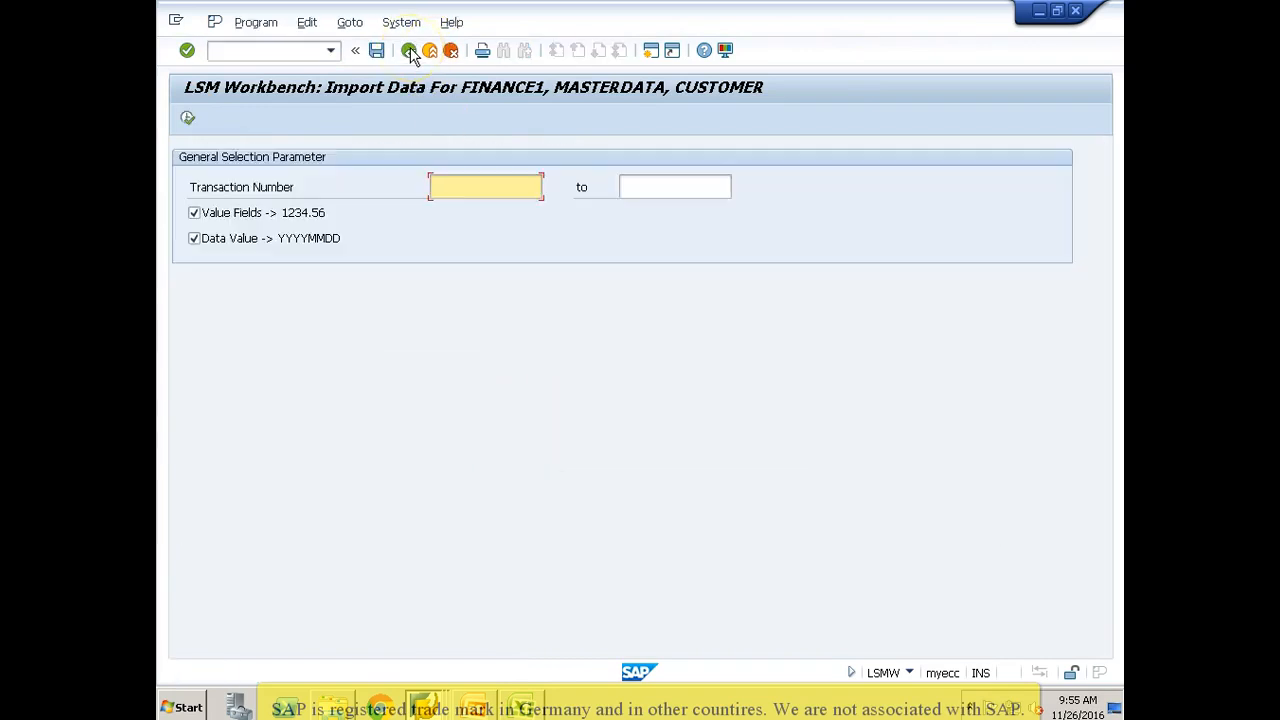
{"action": "left_click", "coordinate": [409, 50]}
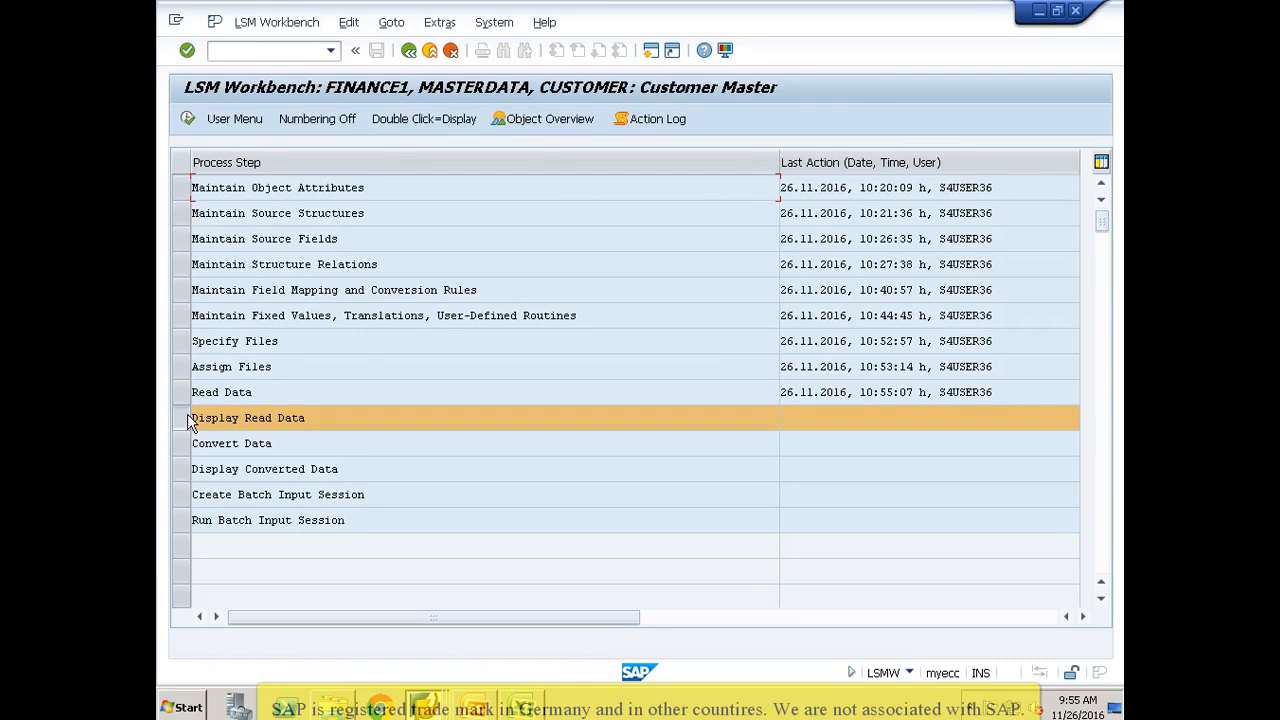
{"action": "left_click", "coordinate": [197, 231]}
{"action": "left_click", "coordinate": [186, 120]}
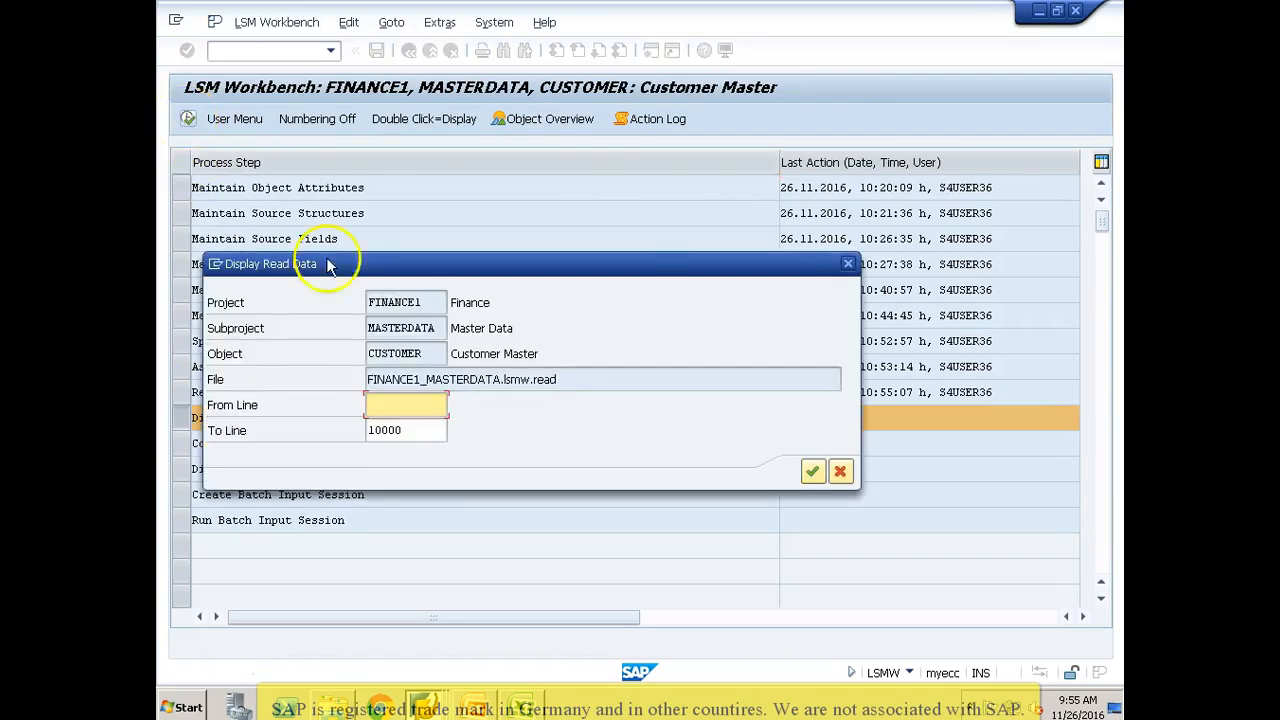
{"action": "key", "text": "Return"}
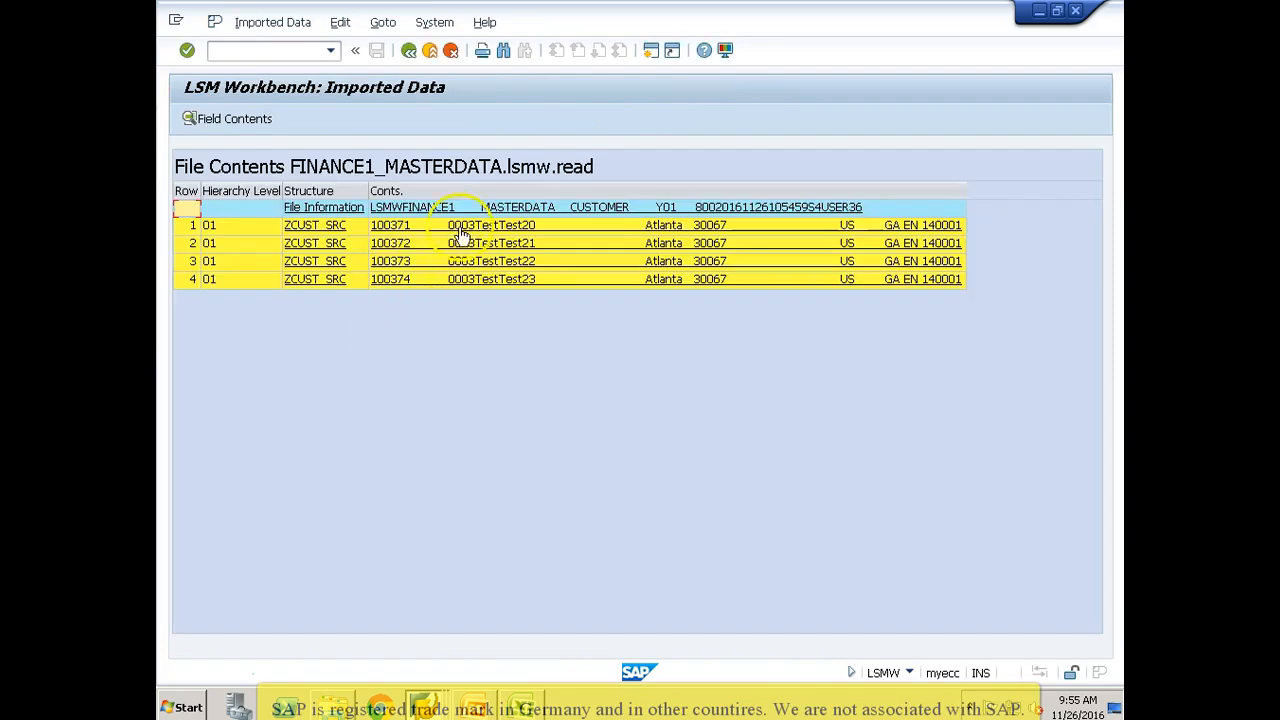
Step: Inspect the field values of the first imported ZCUST_SRC record, checking Customer, Company Code and ZWELS, and return to the process steps
{"action": "double_click", "coordinate": [458, 227]}
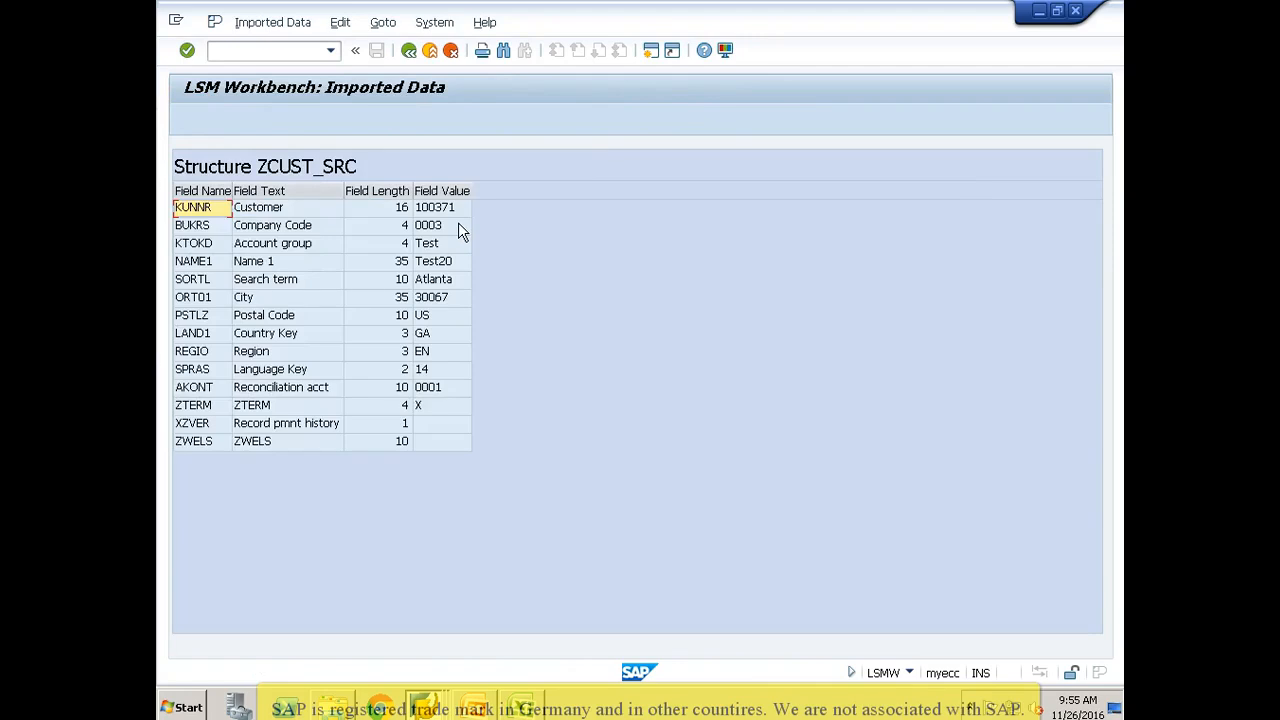
{"action": "left_click", "coordinate": [434, 211]}
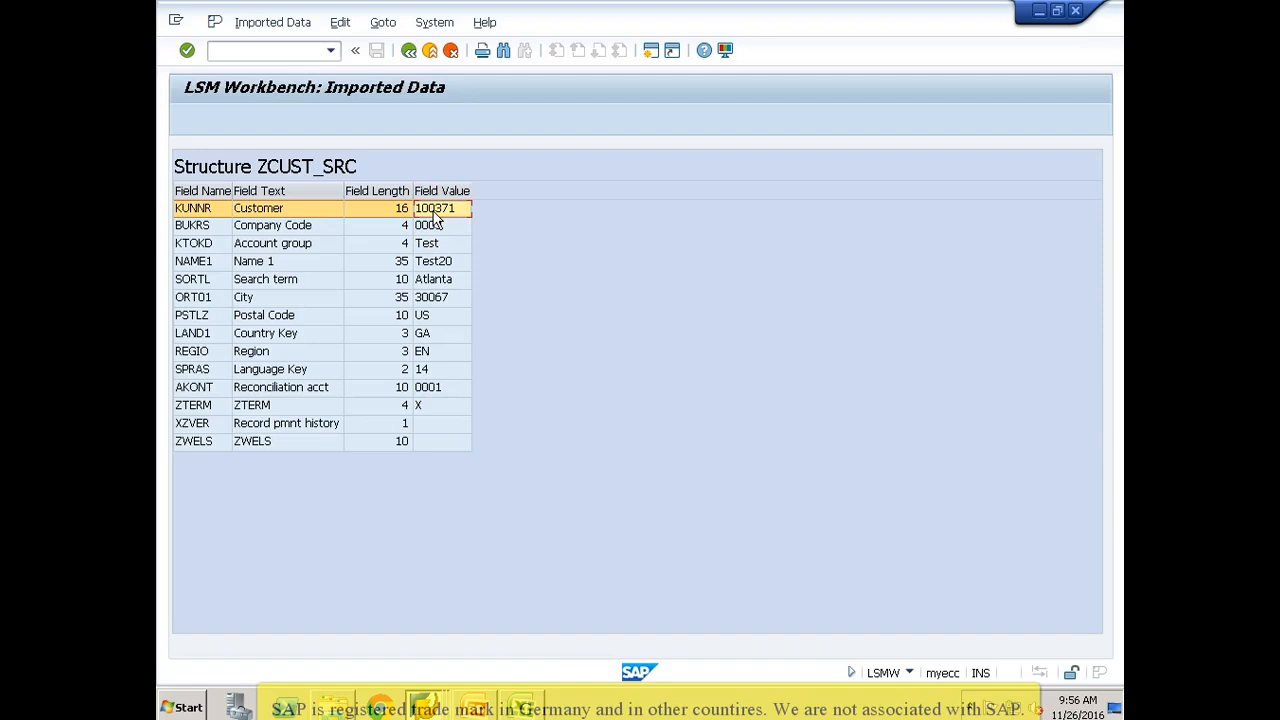
{"action": "left_click", "coordinate": [426, 227]}
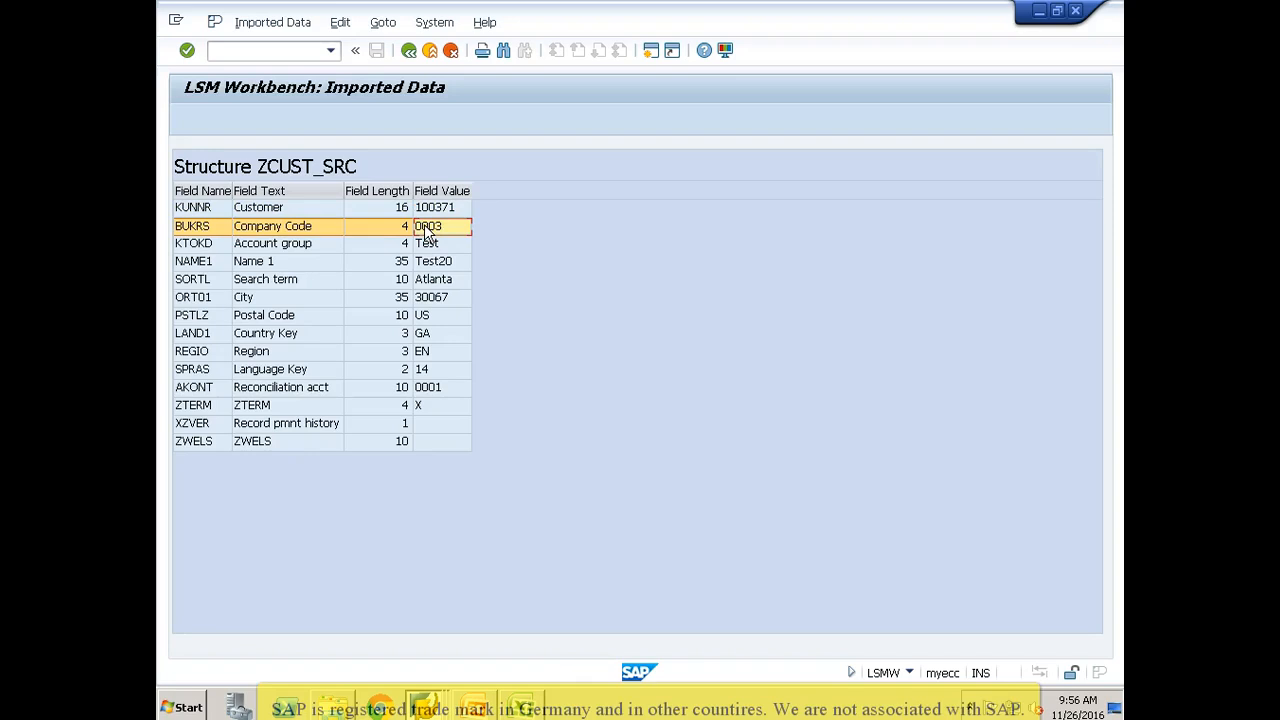
{"action": "left_click", "coordinate": [290, 228]}
{"action": "left_click", "coordinate": [265, 445]}
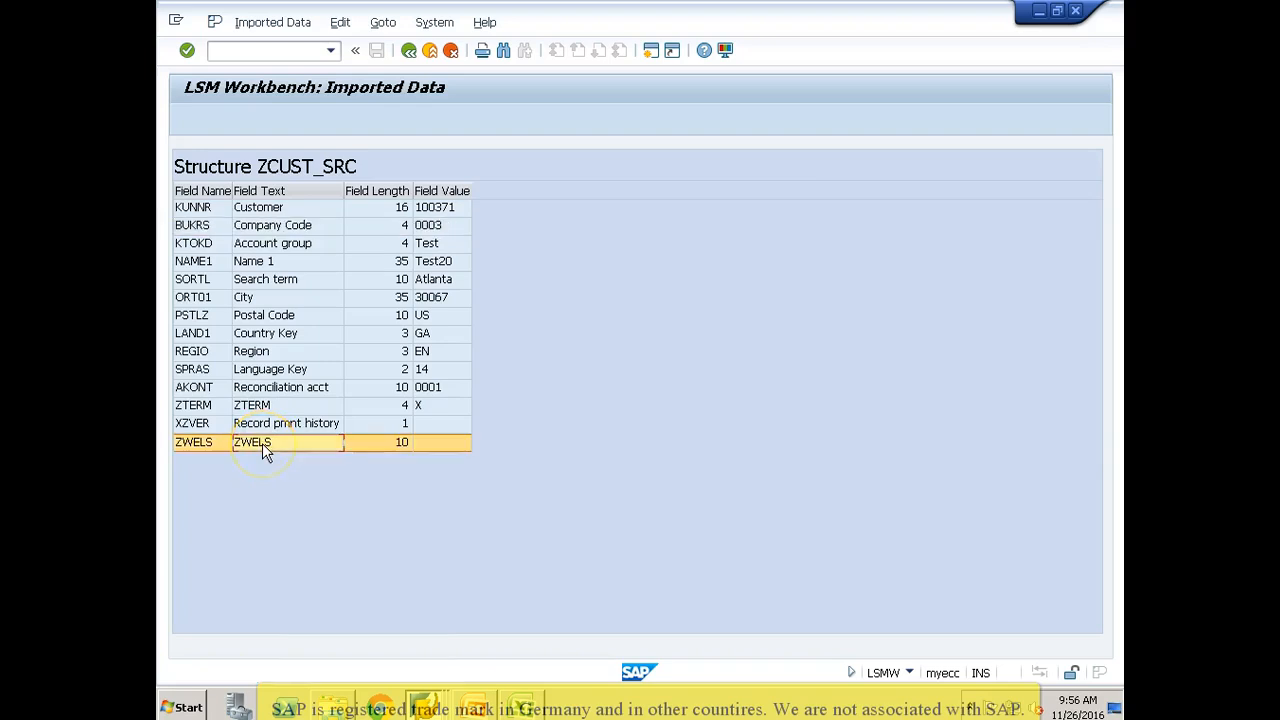
{"action": "left_click", "coordinate": [410, 52]}
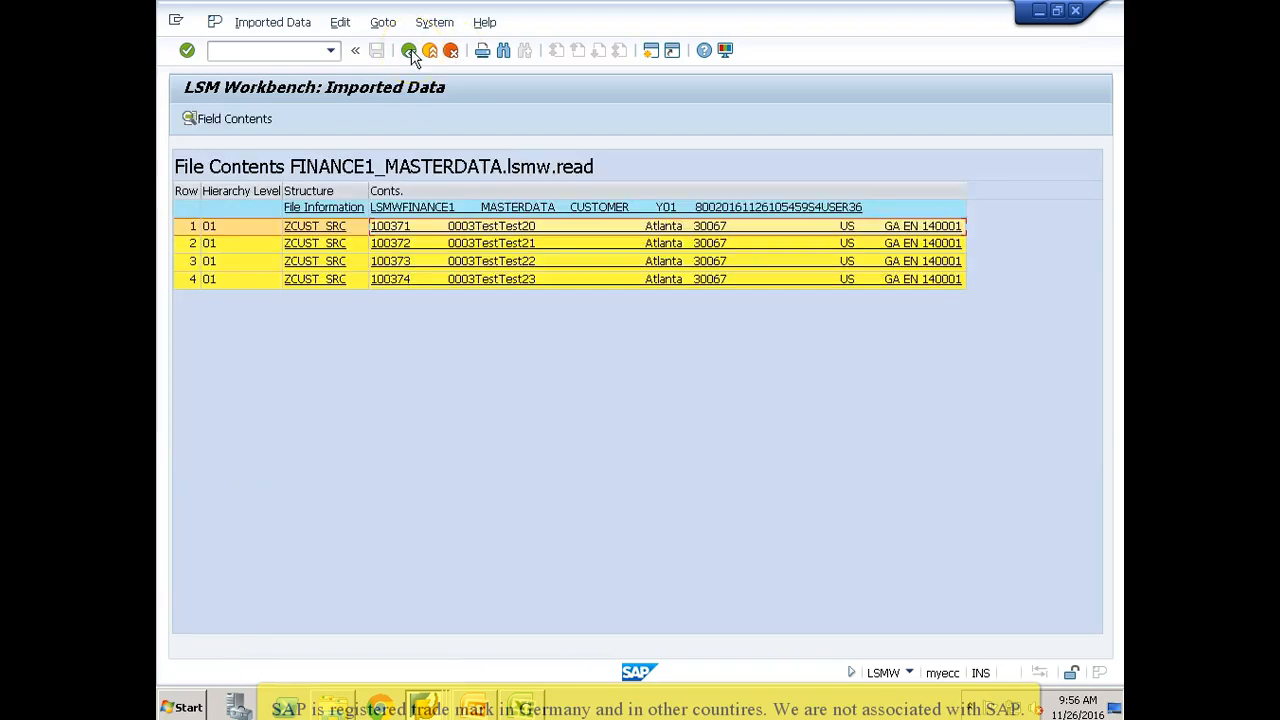
{"action": "left_click", "coordinate": [410, 52]}
Step: Delete the BUKRS and ZWELS fields from the ZCUST_SRC source fields, save, and return to the process steps
{"action": "left_click", "coordinate": [211, 266]}
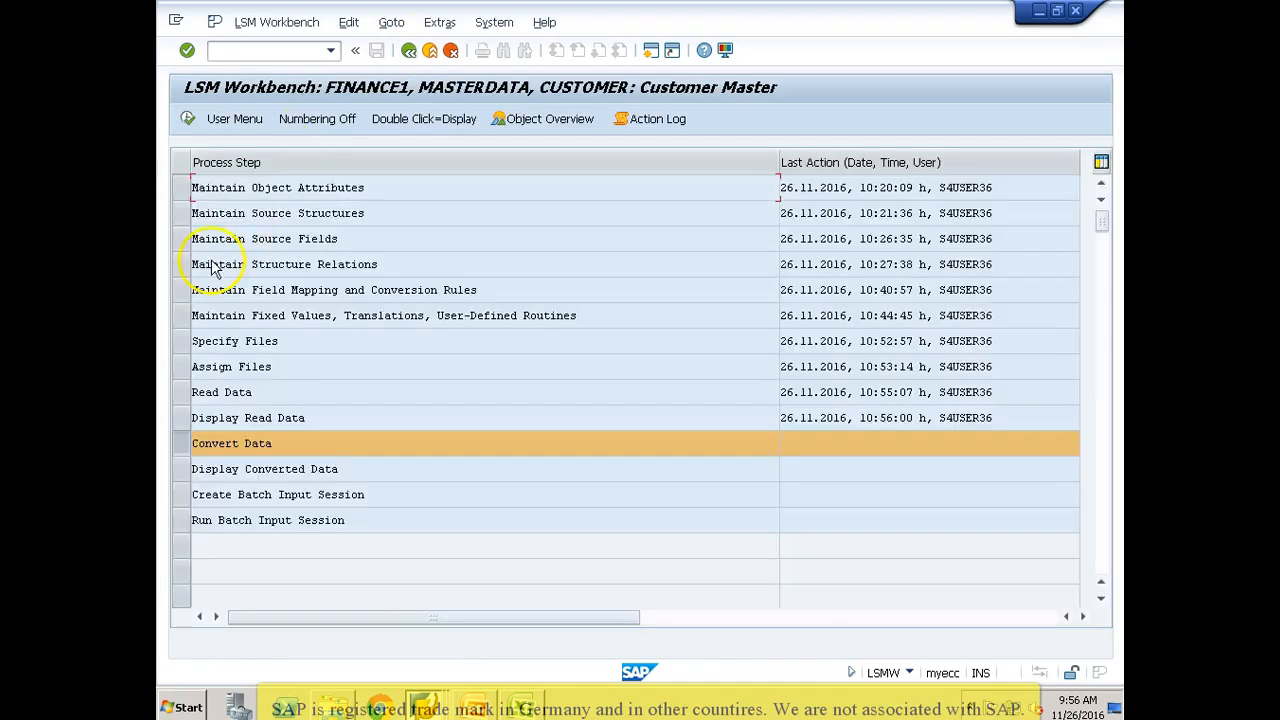
{"action": "left_click", "coordinate": [185, 238]}
{"action": "left_click", "coordinate": [187, 120]}
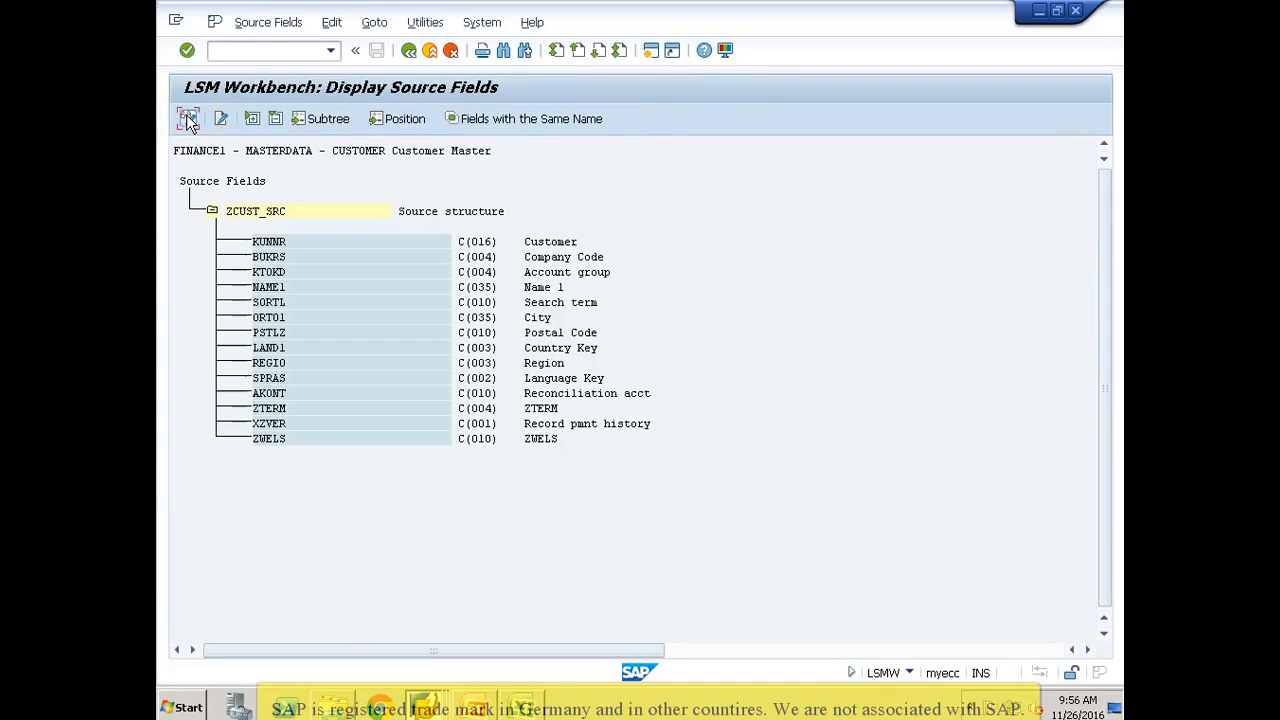
{"action": "left_click", "coordinate": [189, 119]}
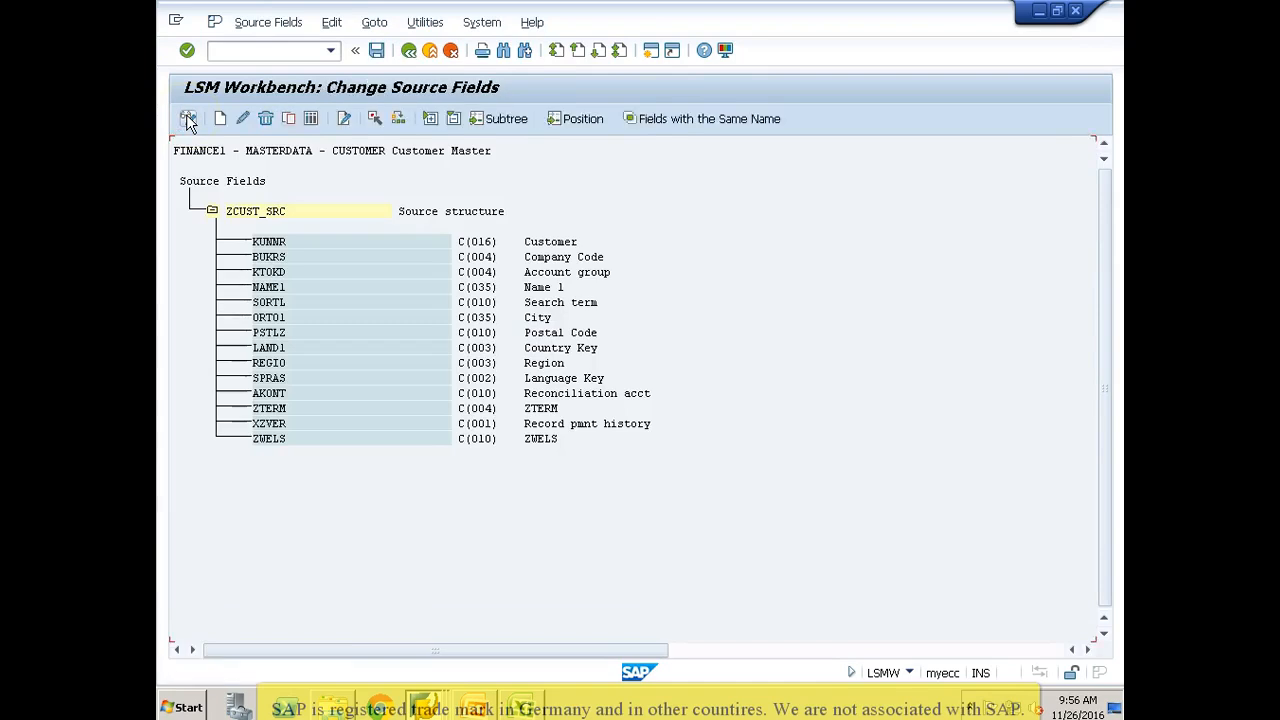
{"action": "left_click", "coordinate": [292, 257]}
{"action": "left_click", "coordinate": [266, 119]}
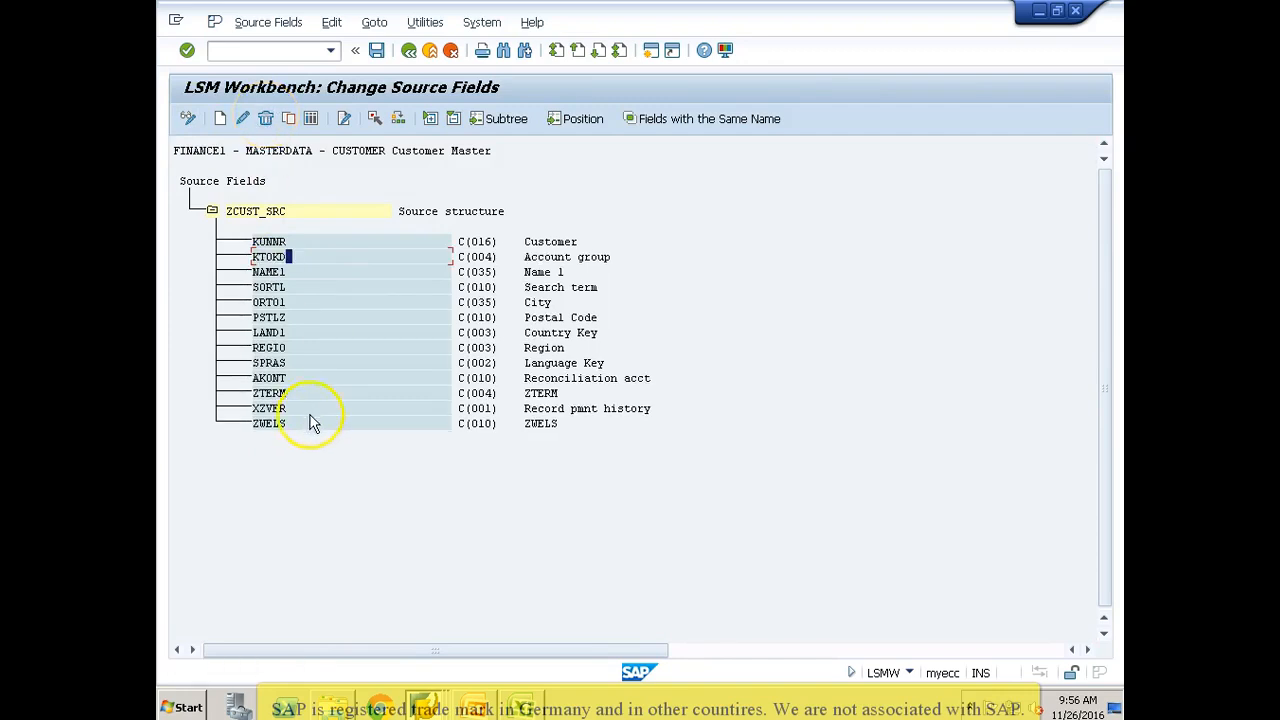
{"action": "left_click", "coordinate": [303, 423]}
{"action": "left_click", "coordinate": [266, 119]}
{"action": "left_click", "coordinate": [377, 51]}
{"action": "left_click", "coordinate": [410, 52]}
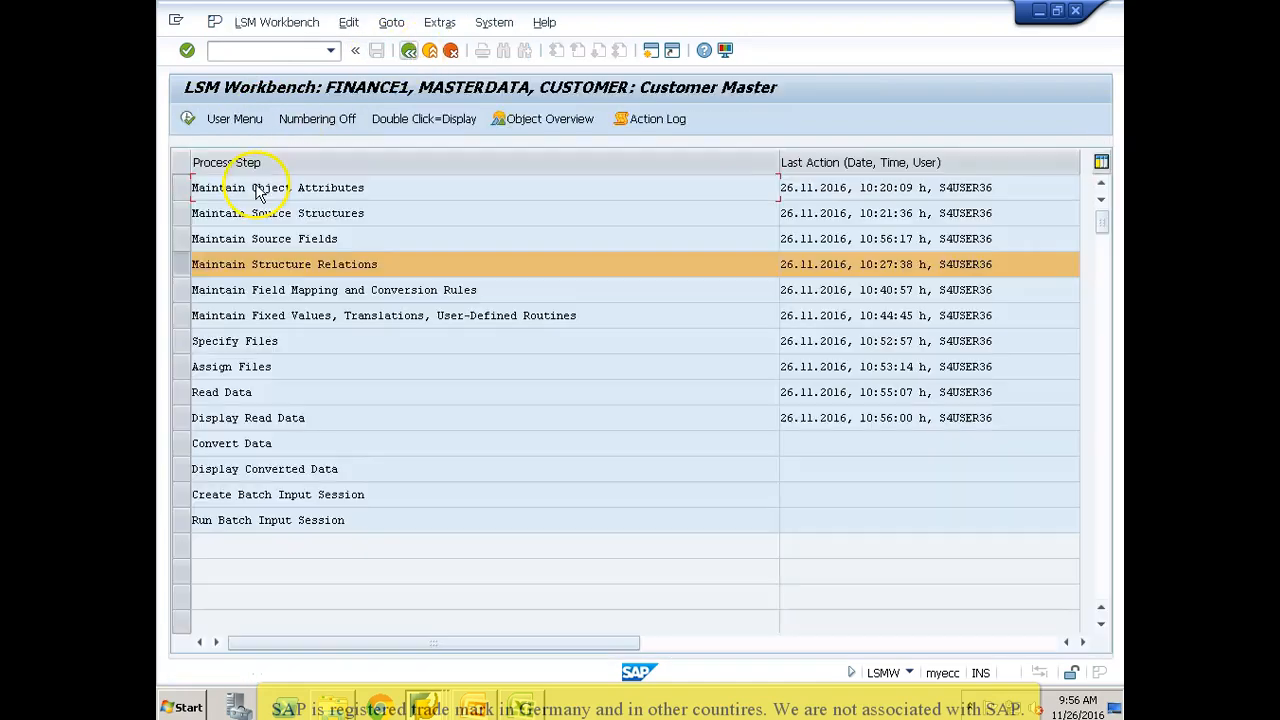
Step: Review the field mapping and conversion rules, including the BUKRS constant and the ZWELS fixed value, and go back to the process steps
{"action": "left_click", "coordinate": [185, 290]}
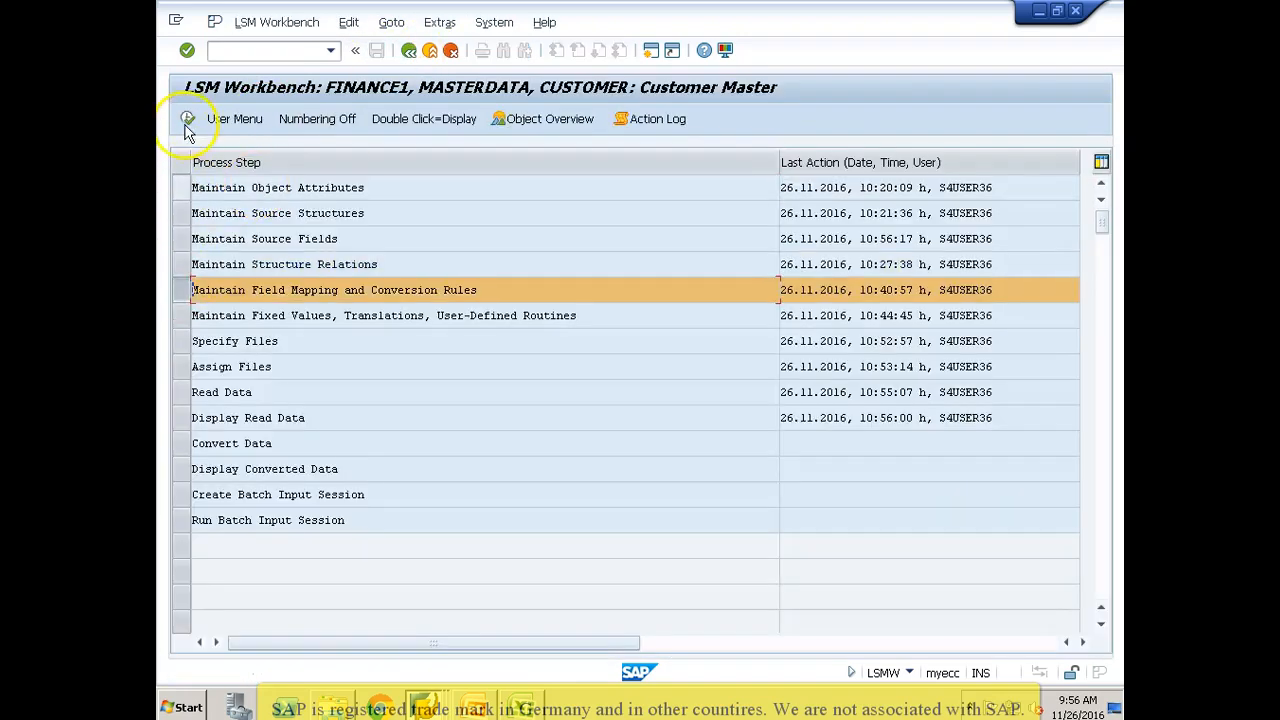
{"action": "left_click", "coordinate": [187, 119]}
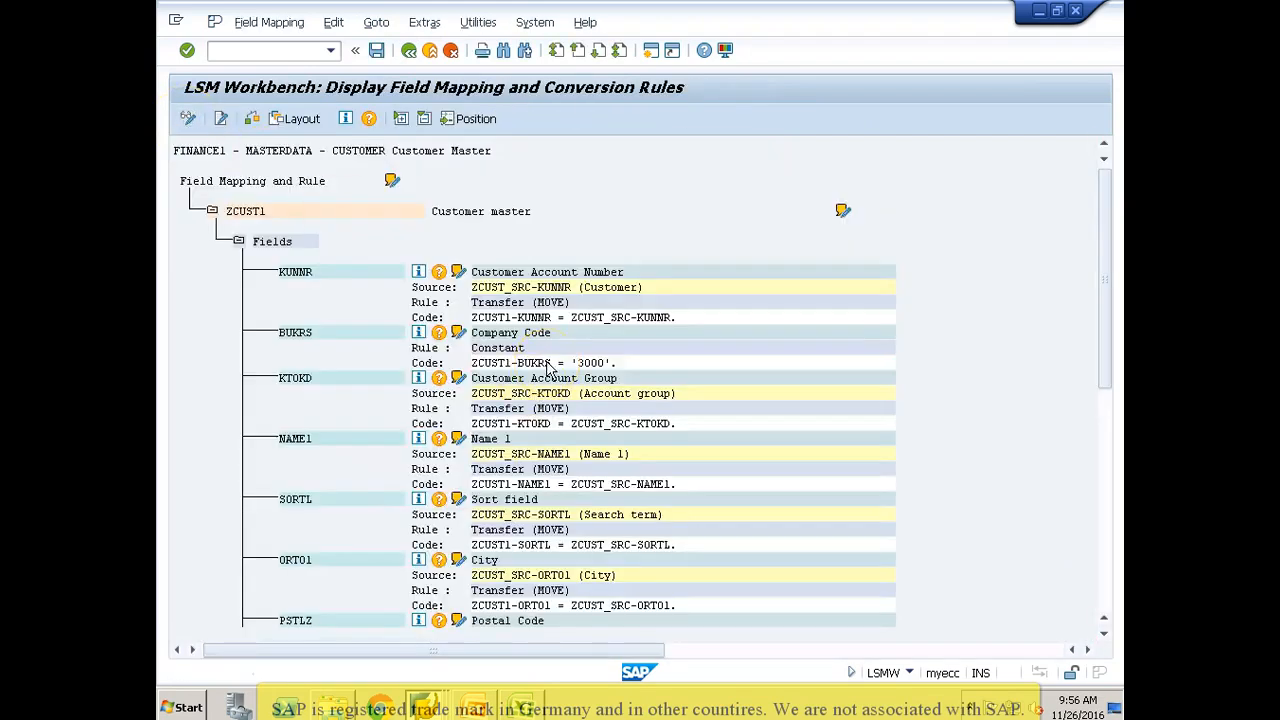
{"action": "scroll", "coordinate": [547, 370], "scroll_direction": "down", "scroll_amount": 10}
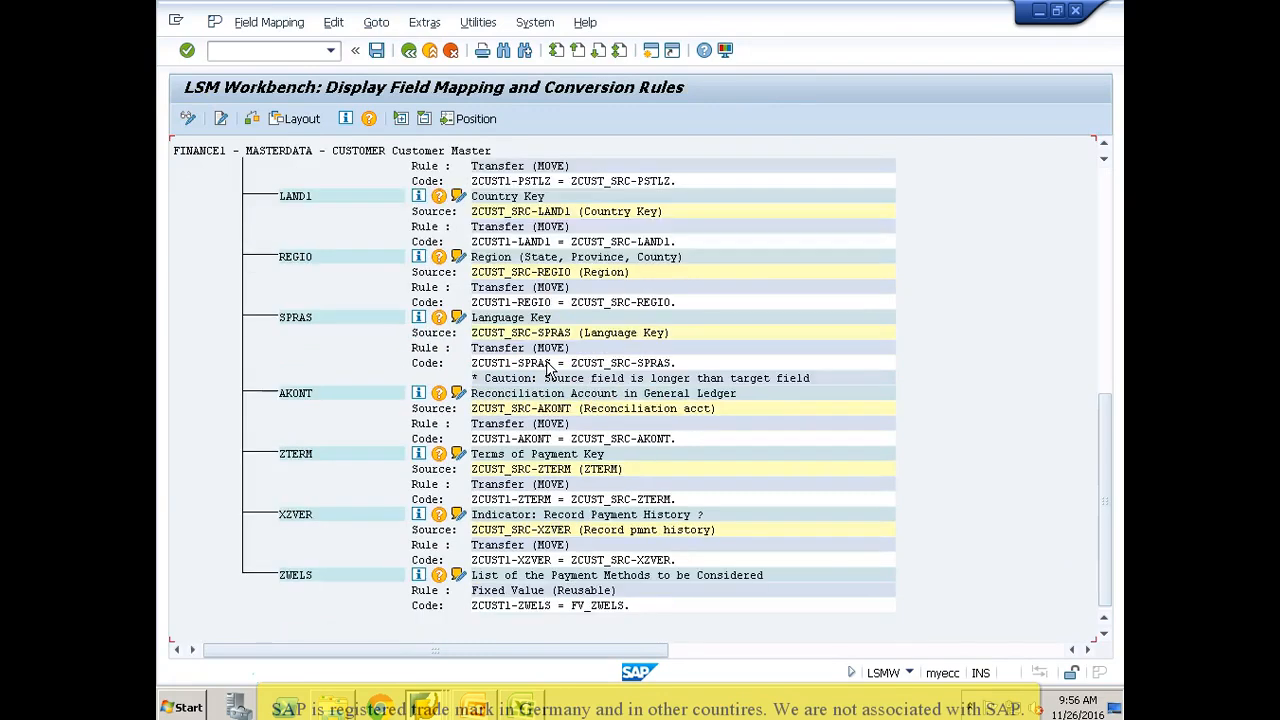
{"action": "left_click", "coordinate": [430, 205]}
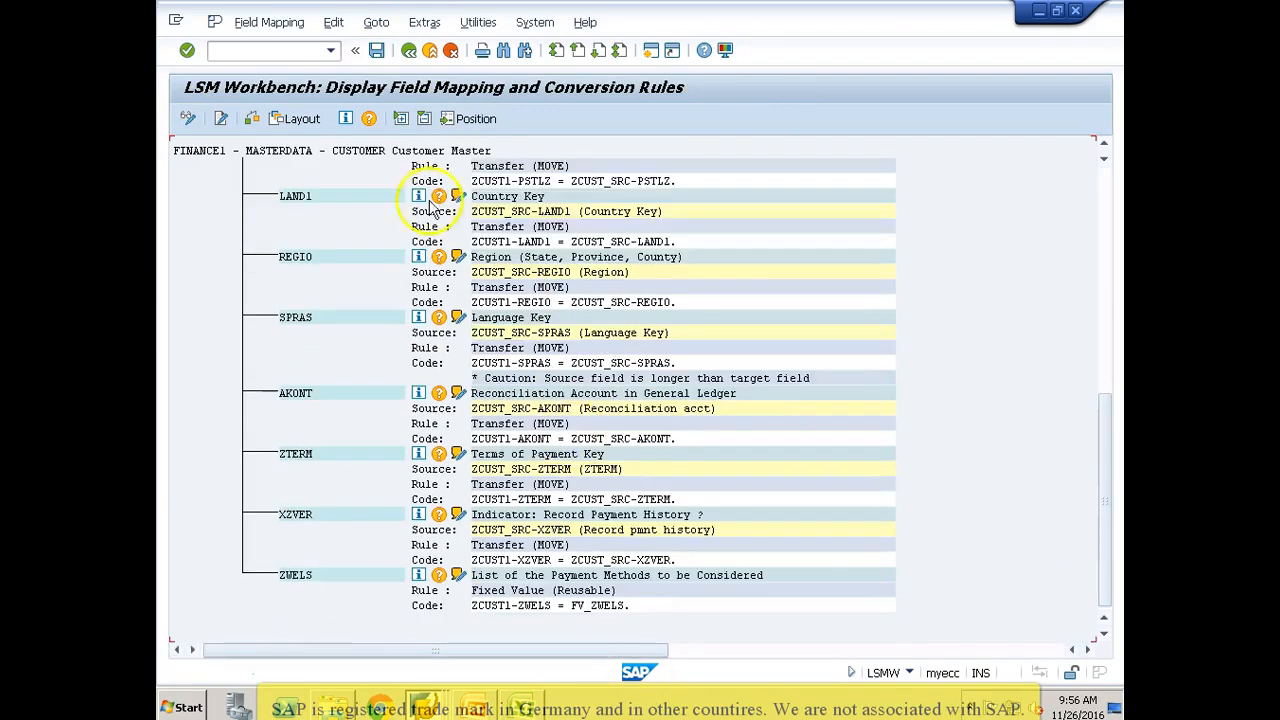
{"action": "left_click", "coordinate": [408, 52]}
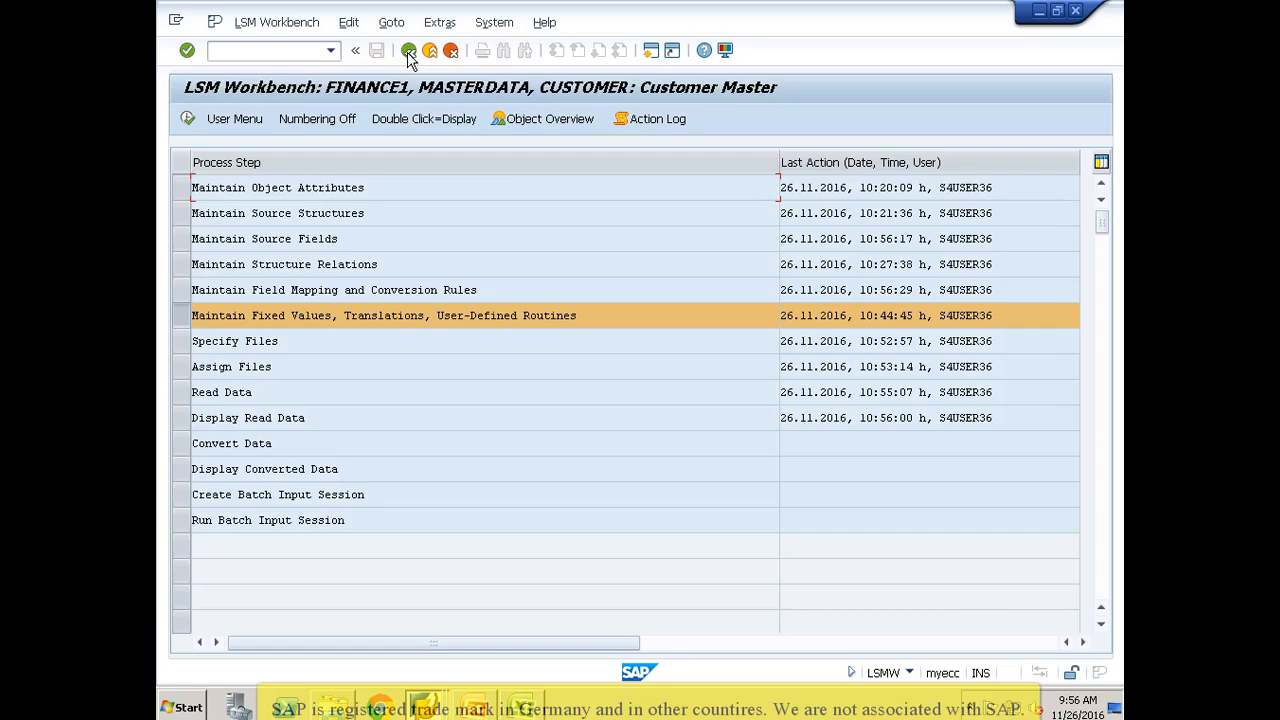
Step: Run Read Data again for all transactions, allowing access to ZCUST_SRC1.txt, and return to the process steps
{"action": "left_click", "coordinate": [180, 392]}
{"action": "left_click", "coordinate": [187, 117]}
{"action": "left_click", "coordinate": [187, 117]}
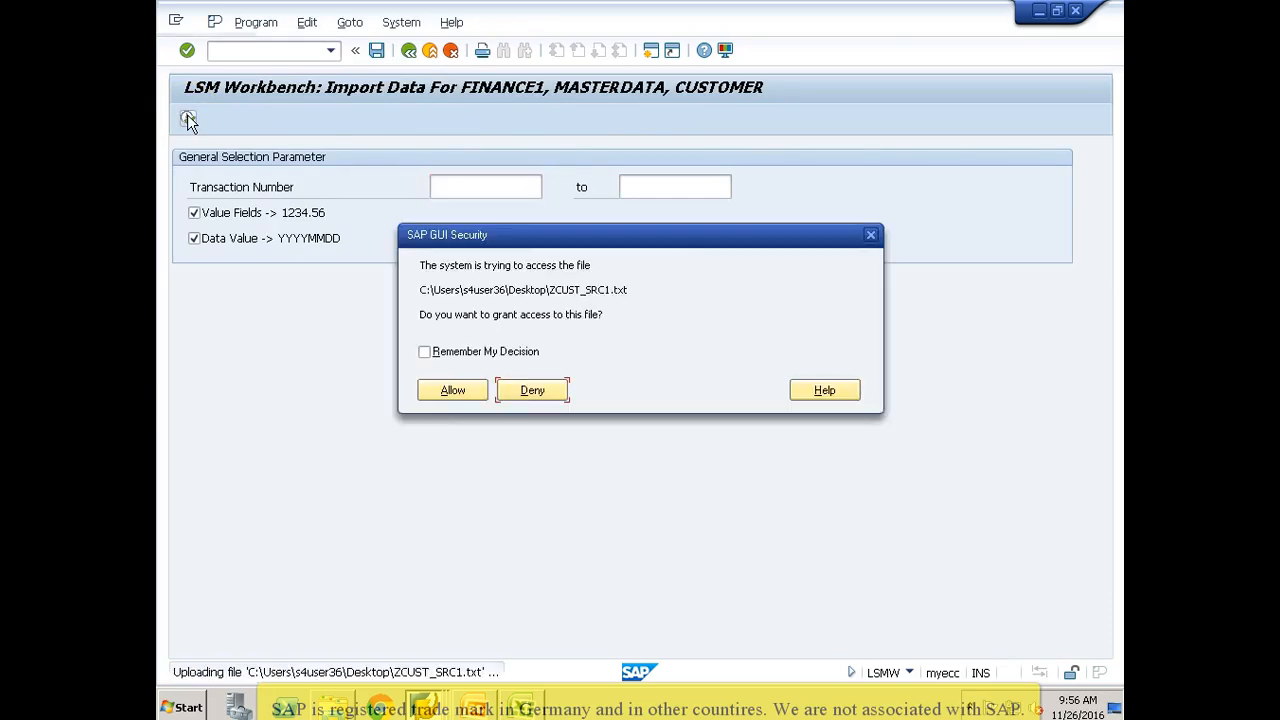
{"action": "left_click", "coordinate": [455, 392]}
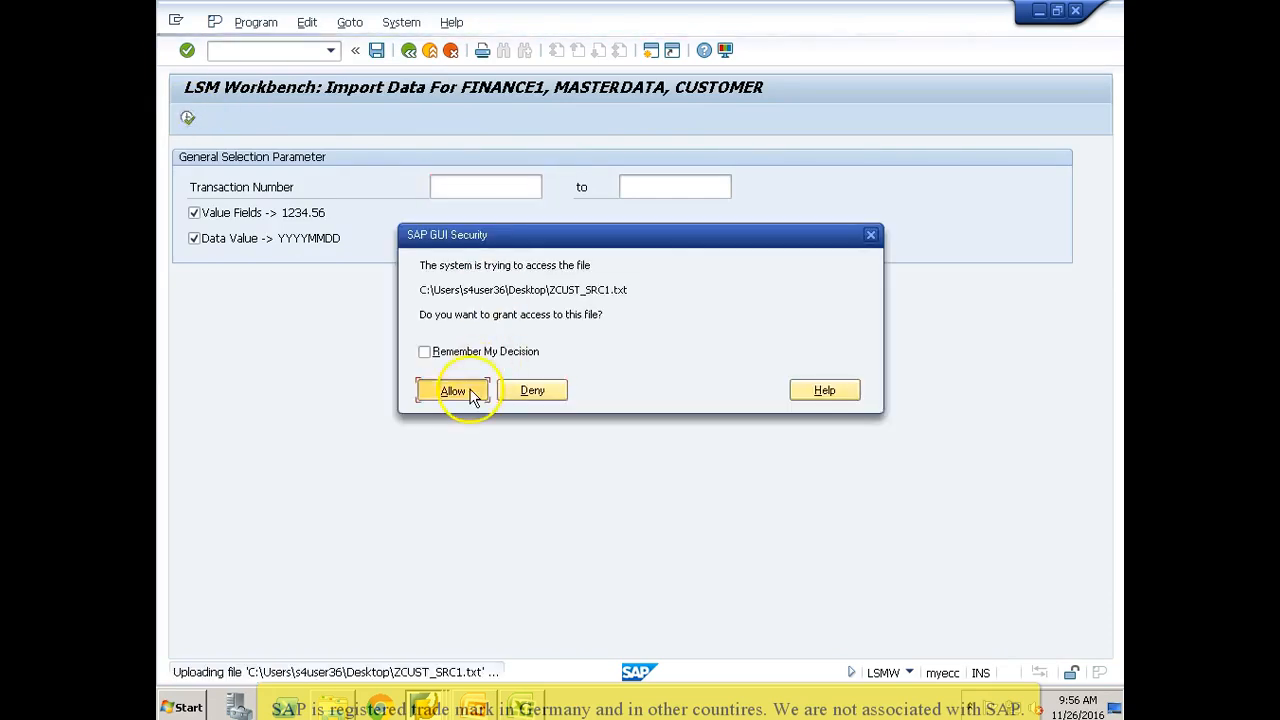
{"action": "left_click", "coordinate": [409, 50]}
{"action": "left_click", "coordinate": [409, 50]}
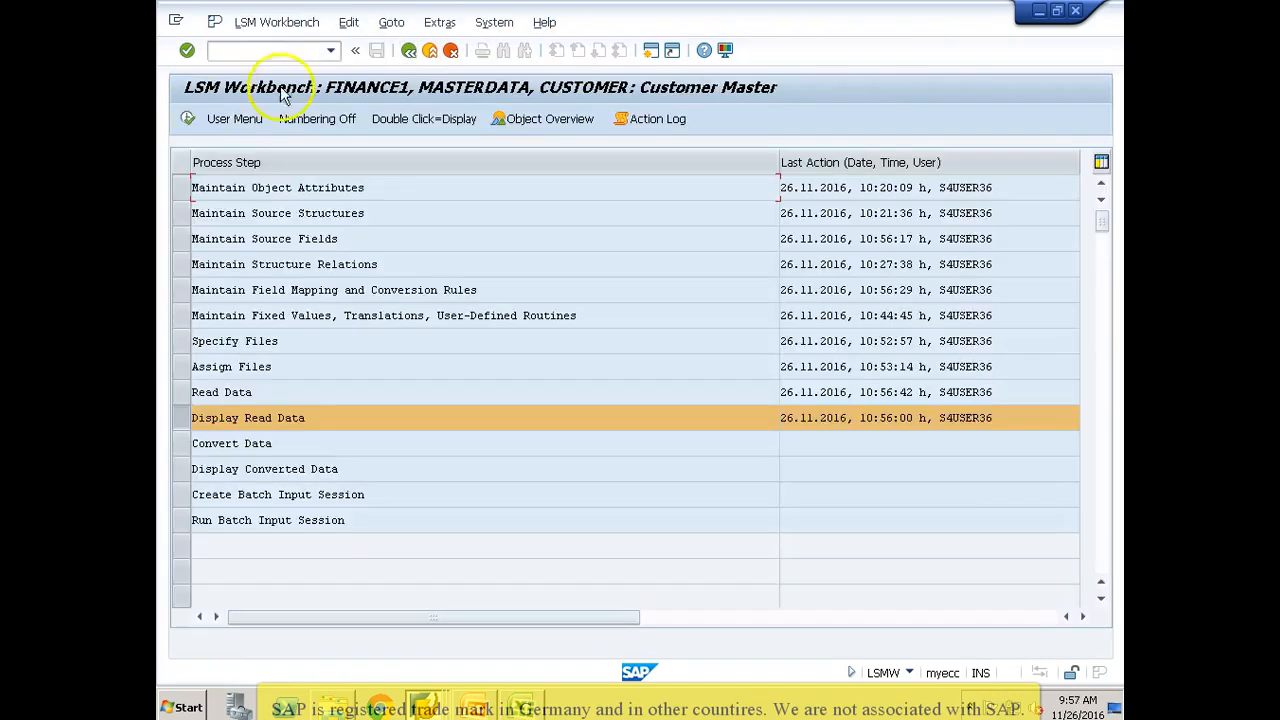
Step: Display the newly read data up to line 10000 and check the first record's field values, including the account group
{"action": "left_click", "coordinate": [187, 119]}
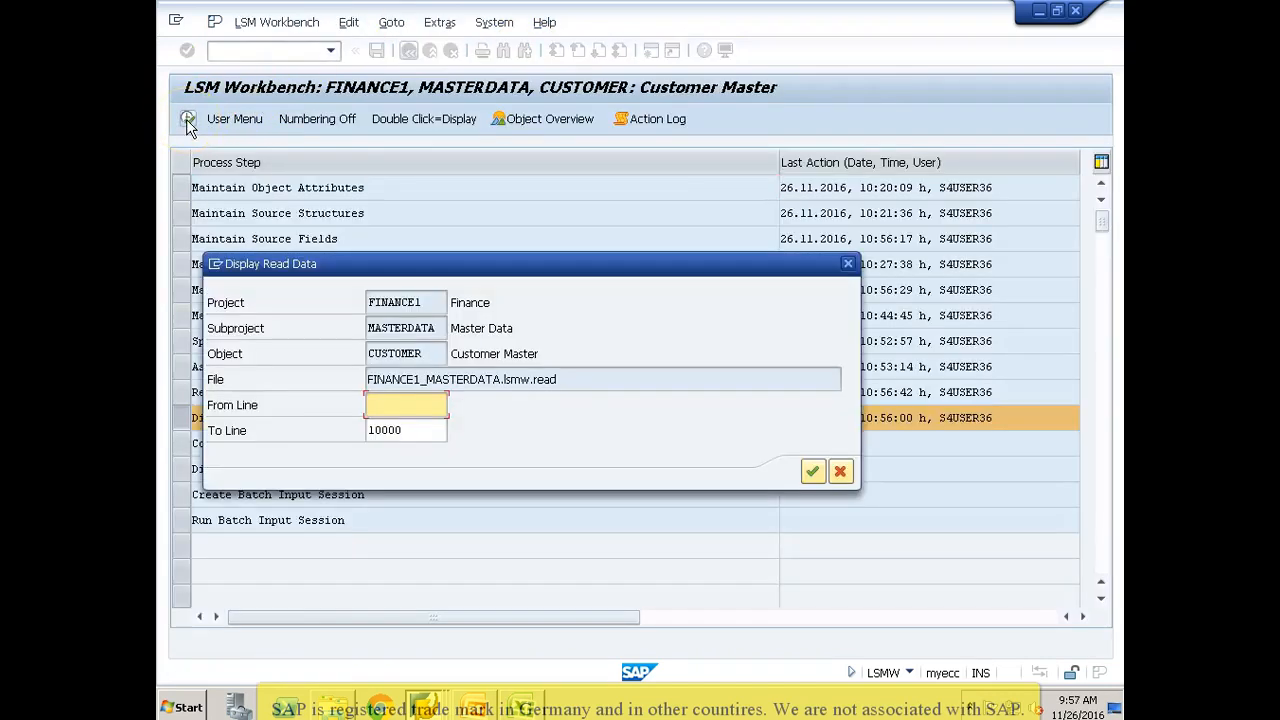
{"action": "key", "text": "Return"}
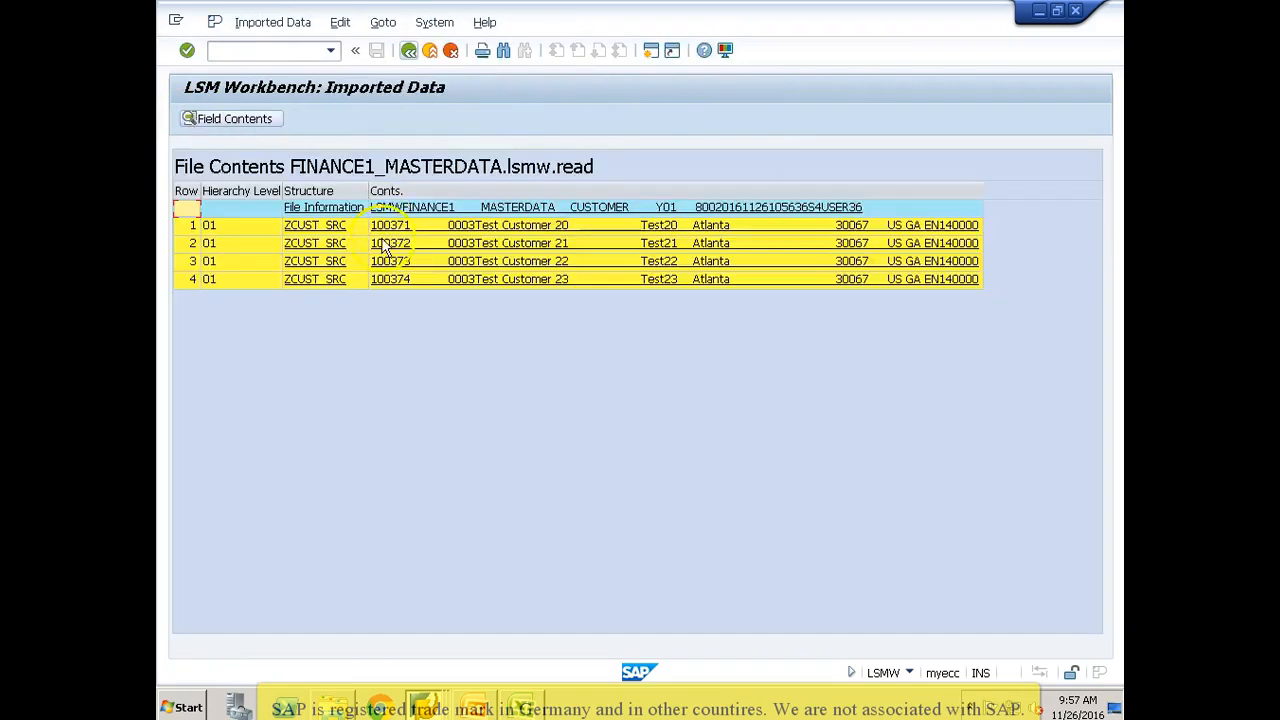
{"action": "double_click", "coordinate": [393, 236]}
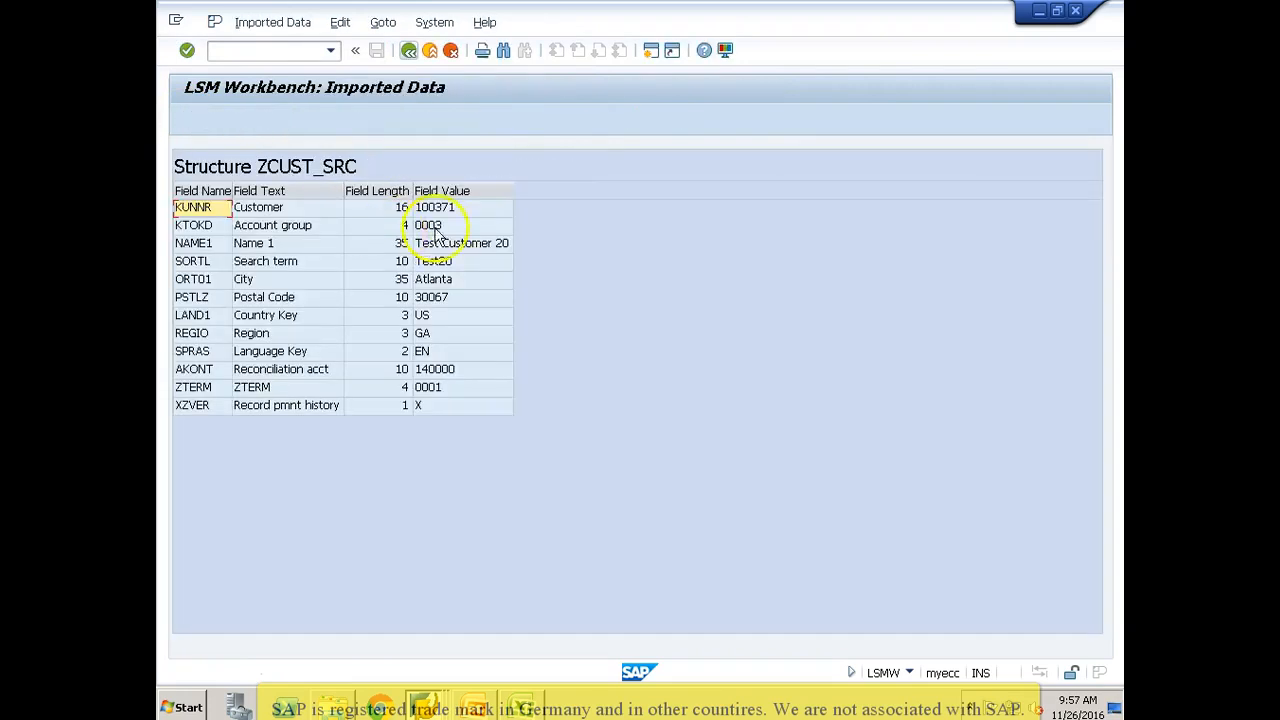
{"action": "left_click", "coordinate": [327, 232]}
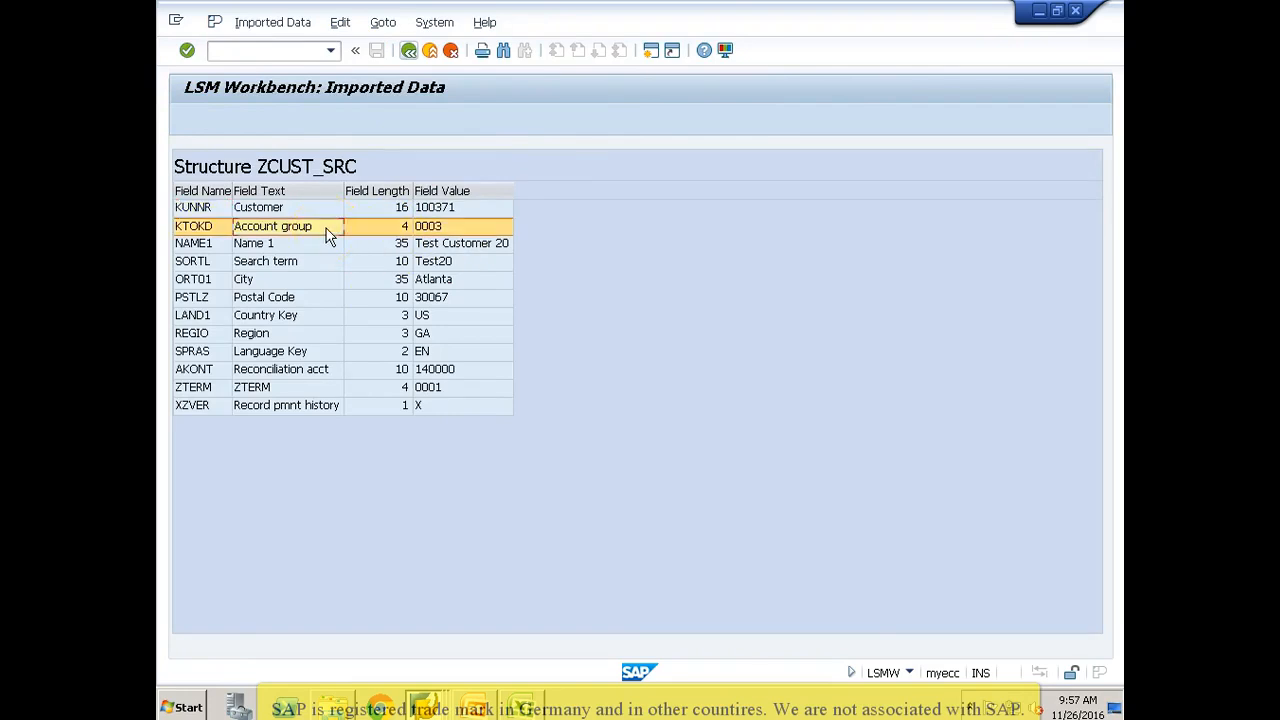
{"action": "left_click", "coordinate": [408, 50]}
{"action": "left_click", "coordinate": [409, 51]}
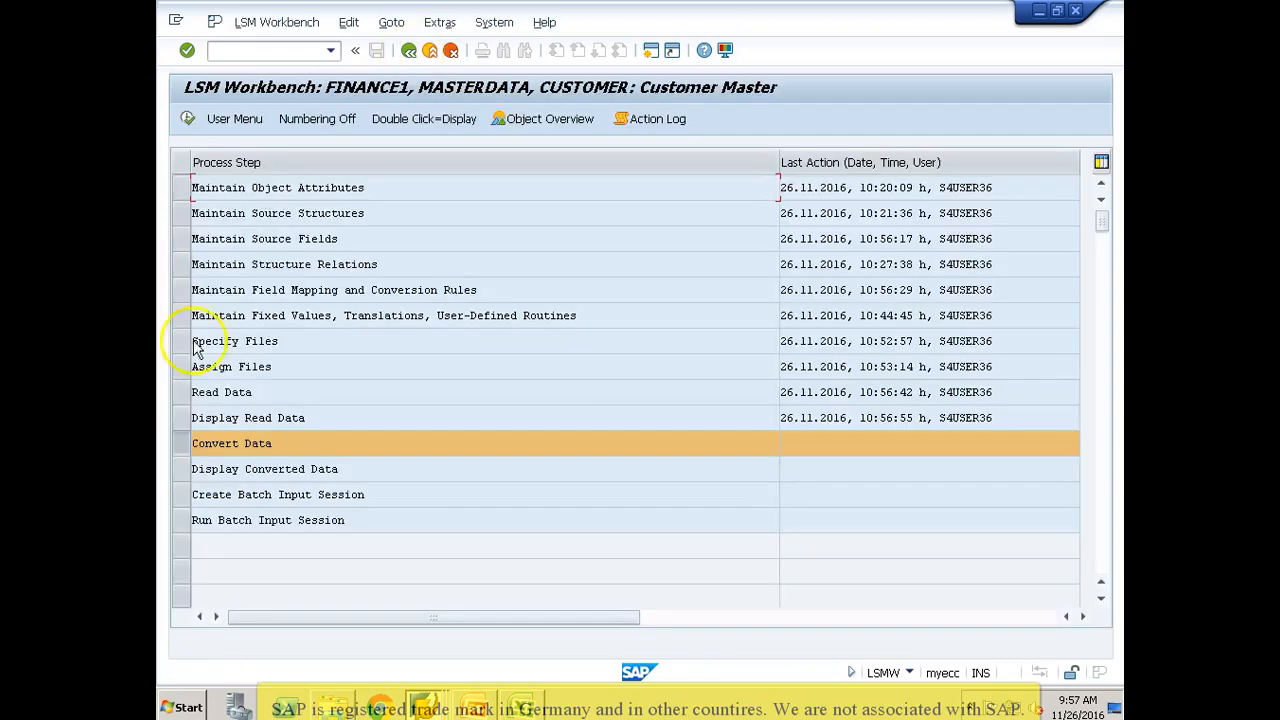
Step: Run Convert Data for FINANCE1_MASTERDATA.lsmw.read without transaction number limits and return to the process steps
{"action": "left_click", "coordinate": [188, 119]}
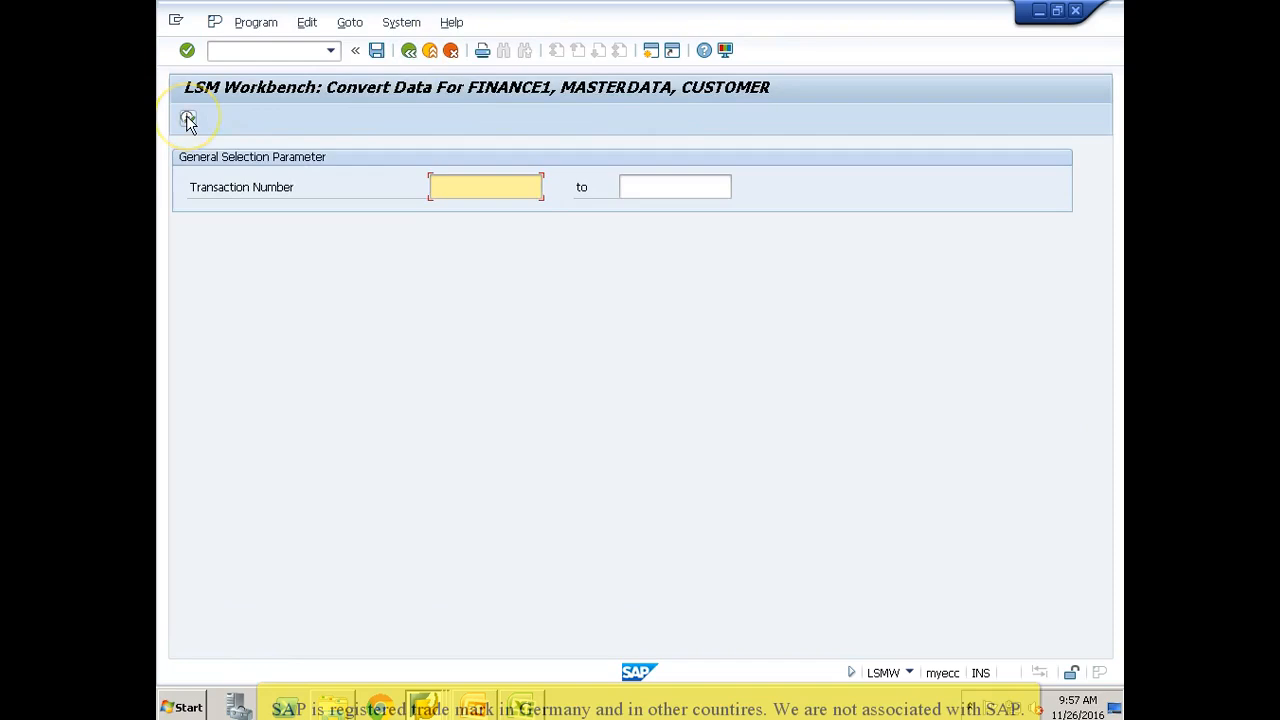
{"action": "left_click", "coordinate": [188, 119]}
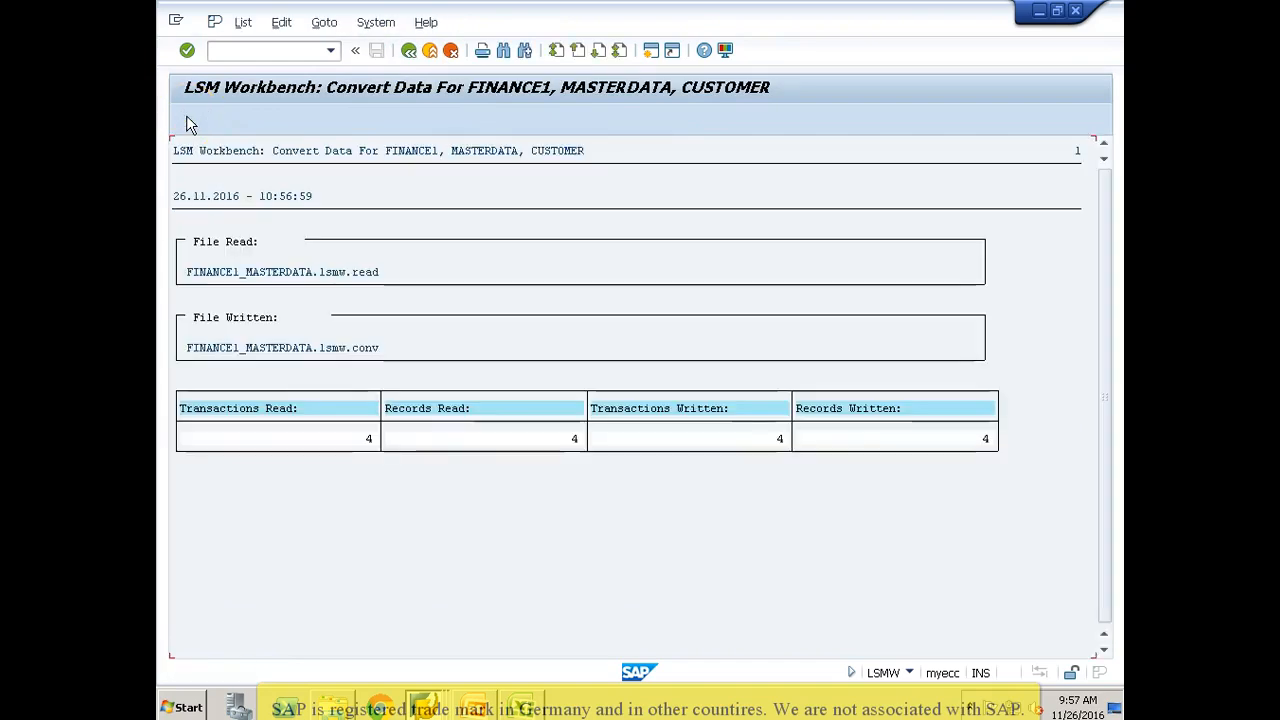
{"action": "left_click", "coordinate": [409, 51]}
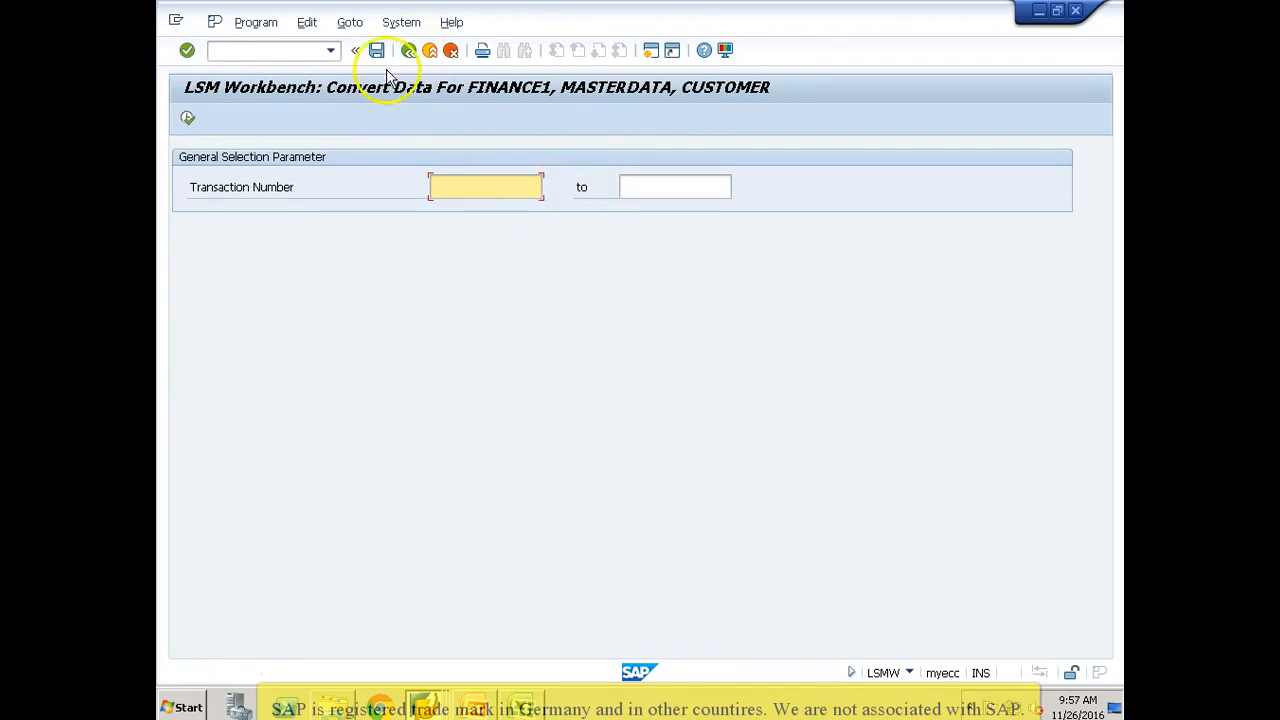
{"action": "left_click", "coordinate": [409, 51]}
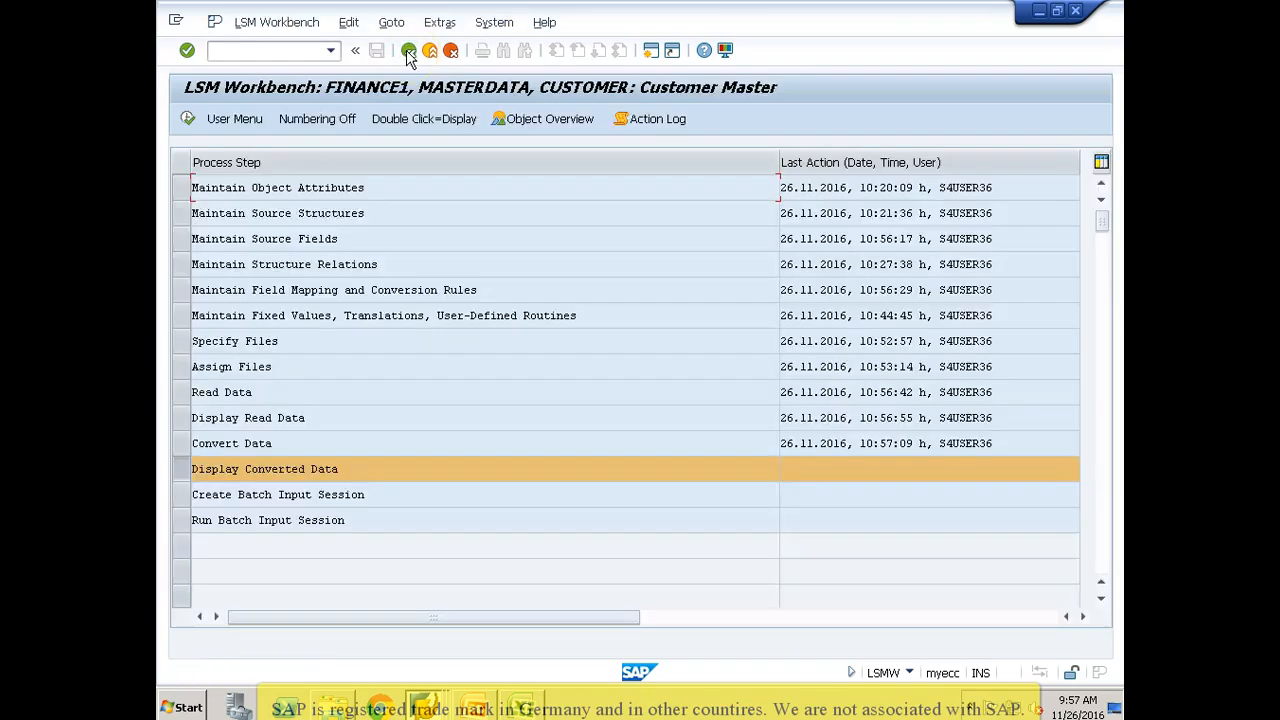
Step: Display the converted data up to line 10000 and check the first ZCUST1 record's account number, company code and payment methods
{"action": "left_click", "coordinate": [188, 120]}
{"action": "key", "text": "Return"}
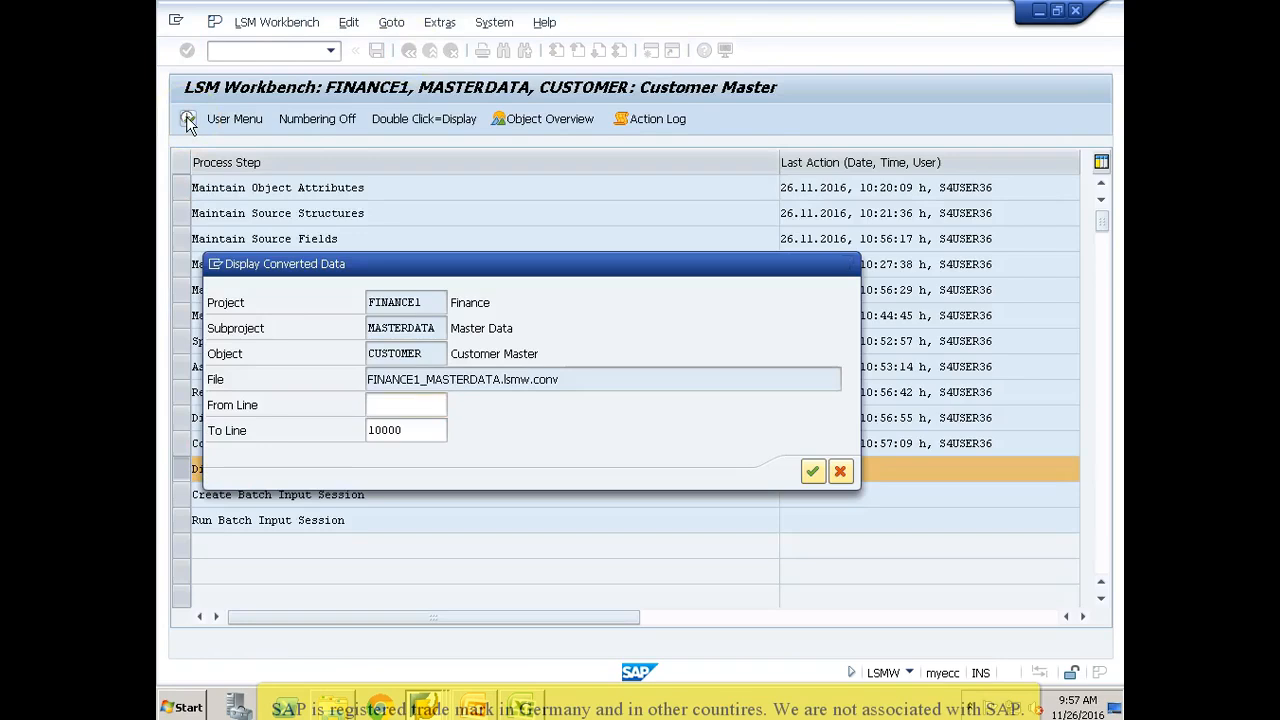
{"action": "left_click", "coordinate": [425, 213]}
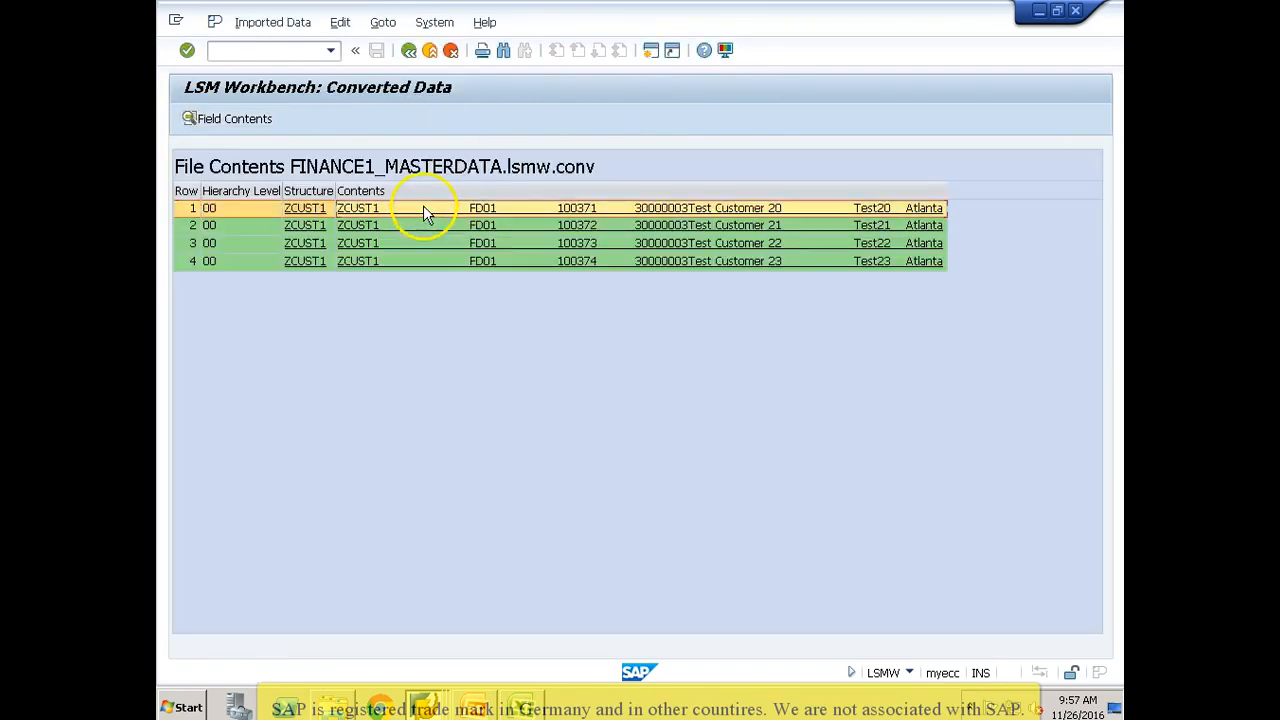
{"action": "double_click", "coordinate": [423, 208]}
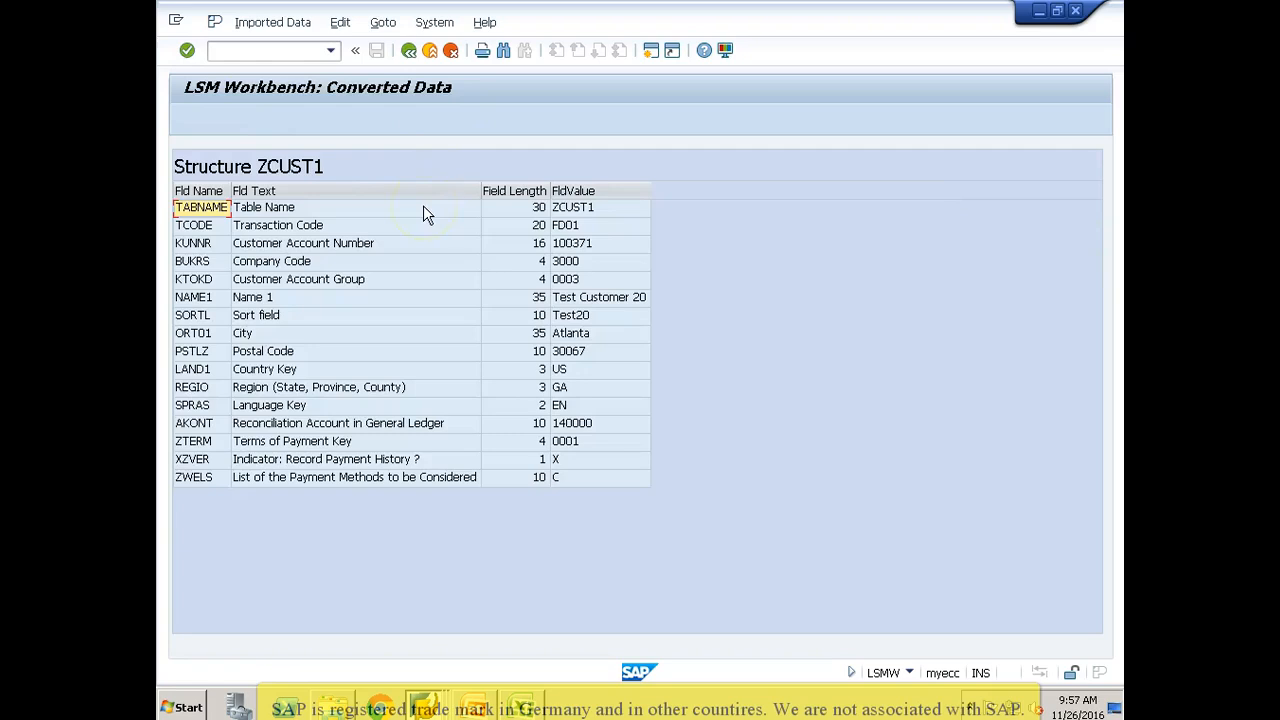
{"action": "left_click", "coordinate": [569, 247]}
{"action": "left_click", "coordinate": [567, 262]}
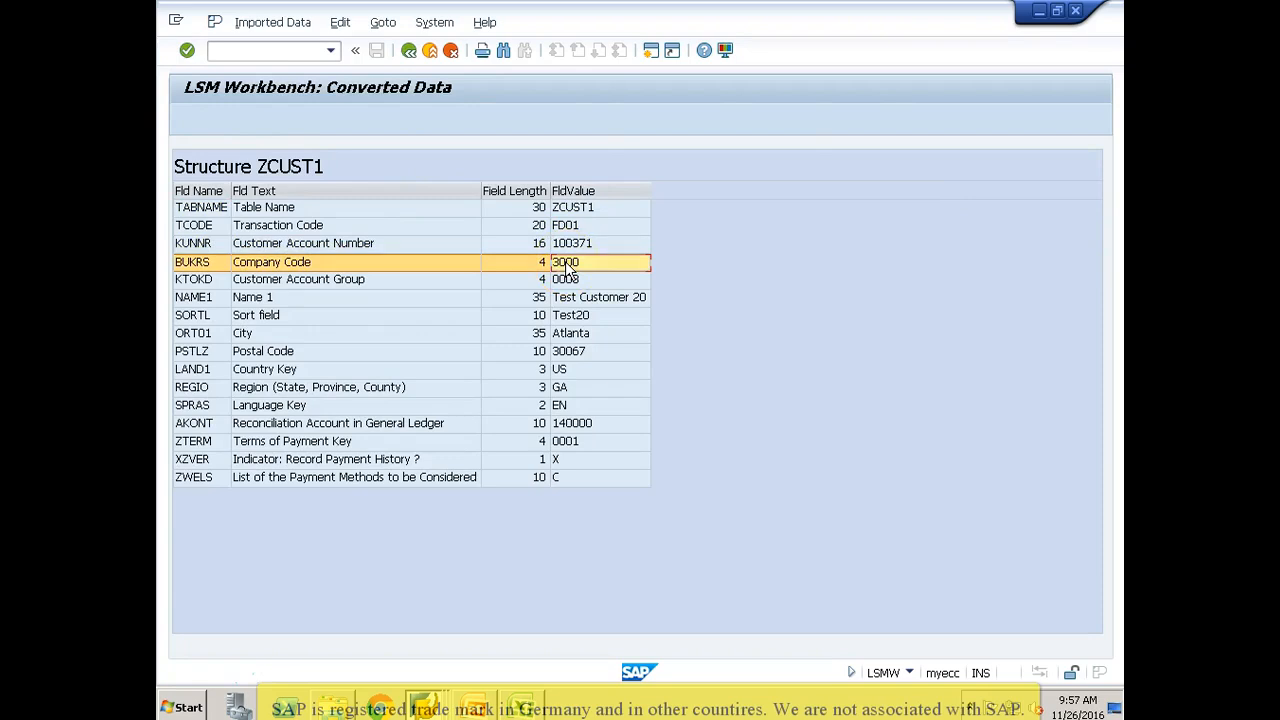
{"action": "left_click", "coordinate": [562, 480]}
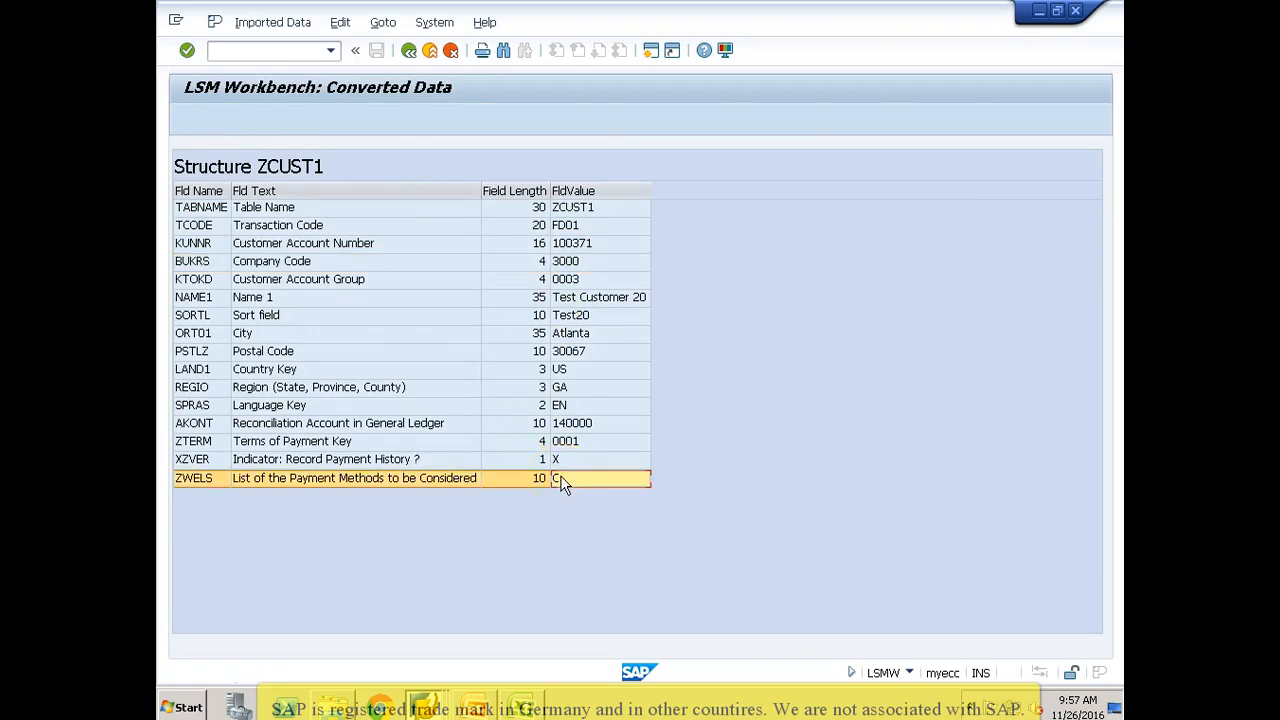
{"action": "left_click", "coordinate": [409, 50]}
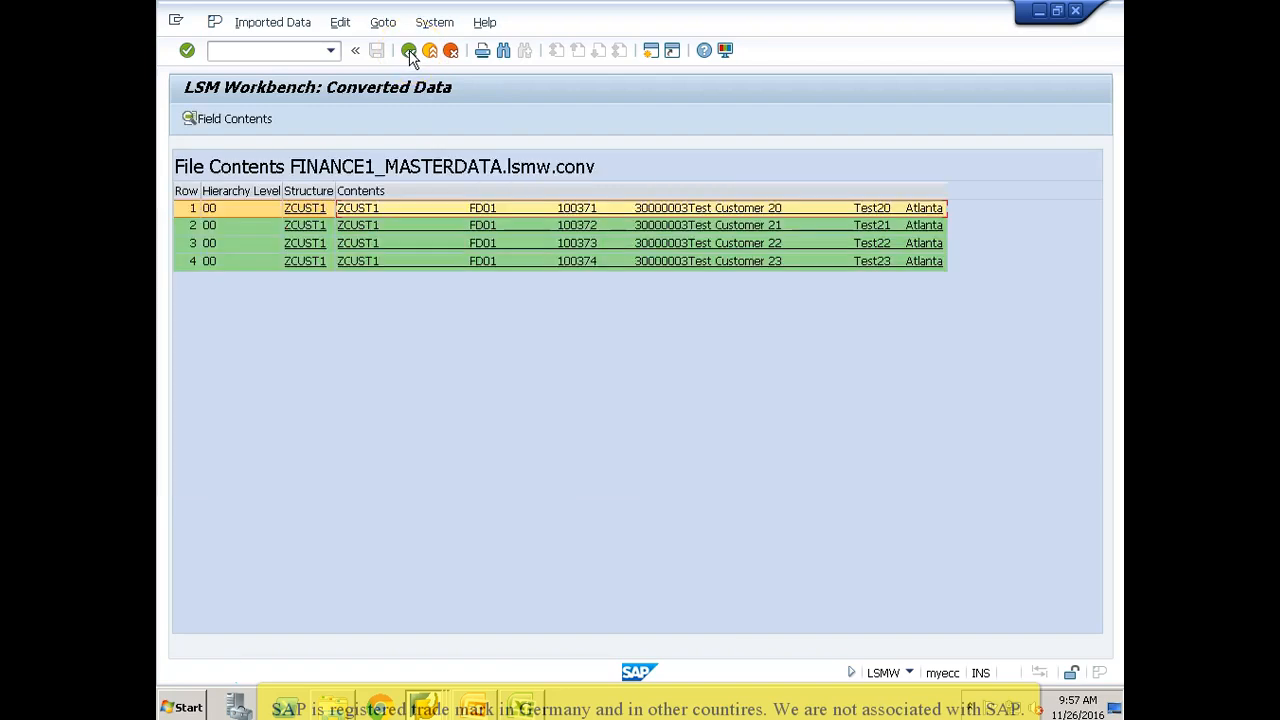
{"action": "left_click", "coordinate": [409, 50]}
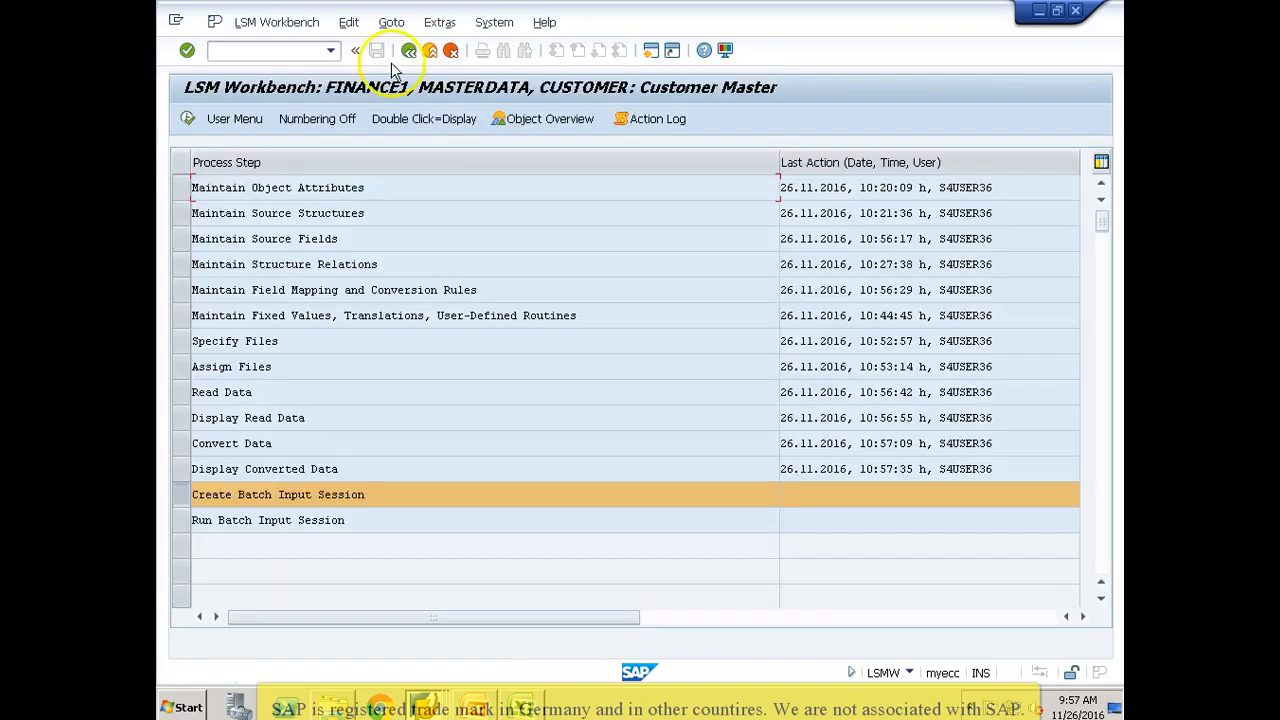
Step: Create the batch input session CUSTOMER from FINANCE1_MASTERDATA.lsmw.conv, with the option to keep batch input folders enabled
{"action": "left_click", "coordinate": [188, 119]}
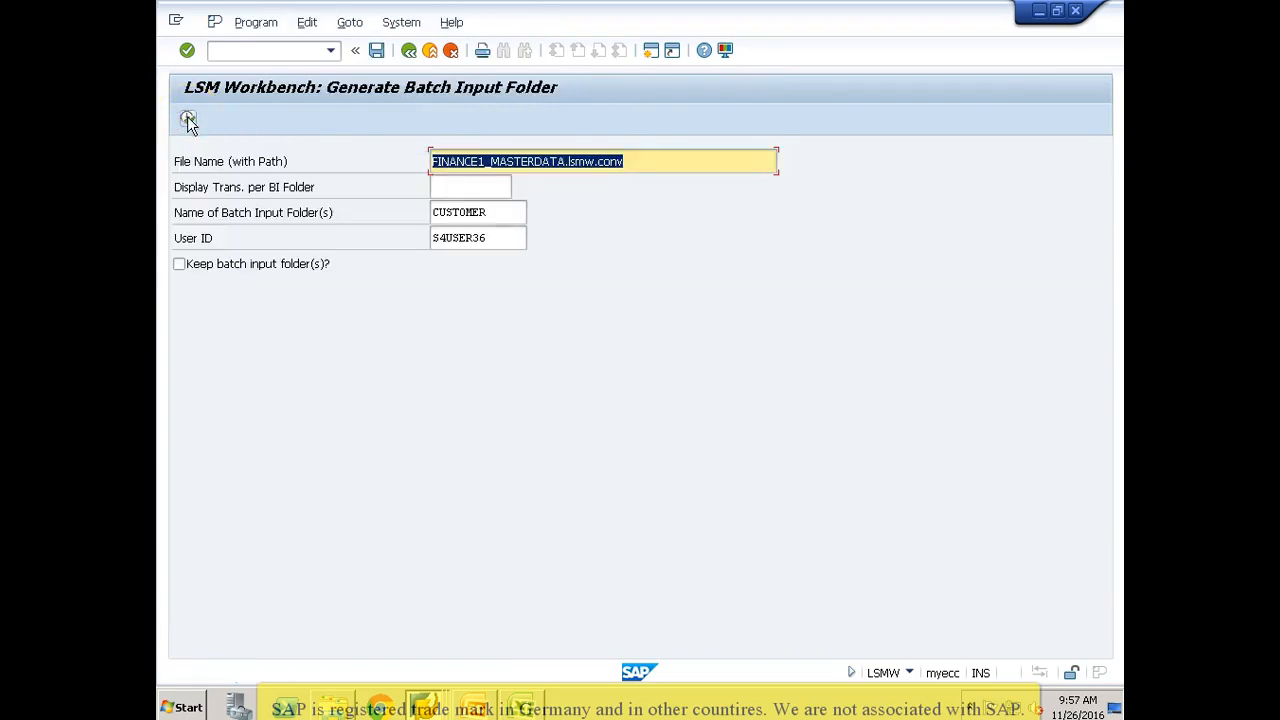
{"action": "left_click", "coordinate": [179, 265]}
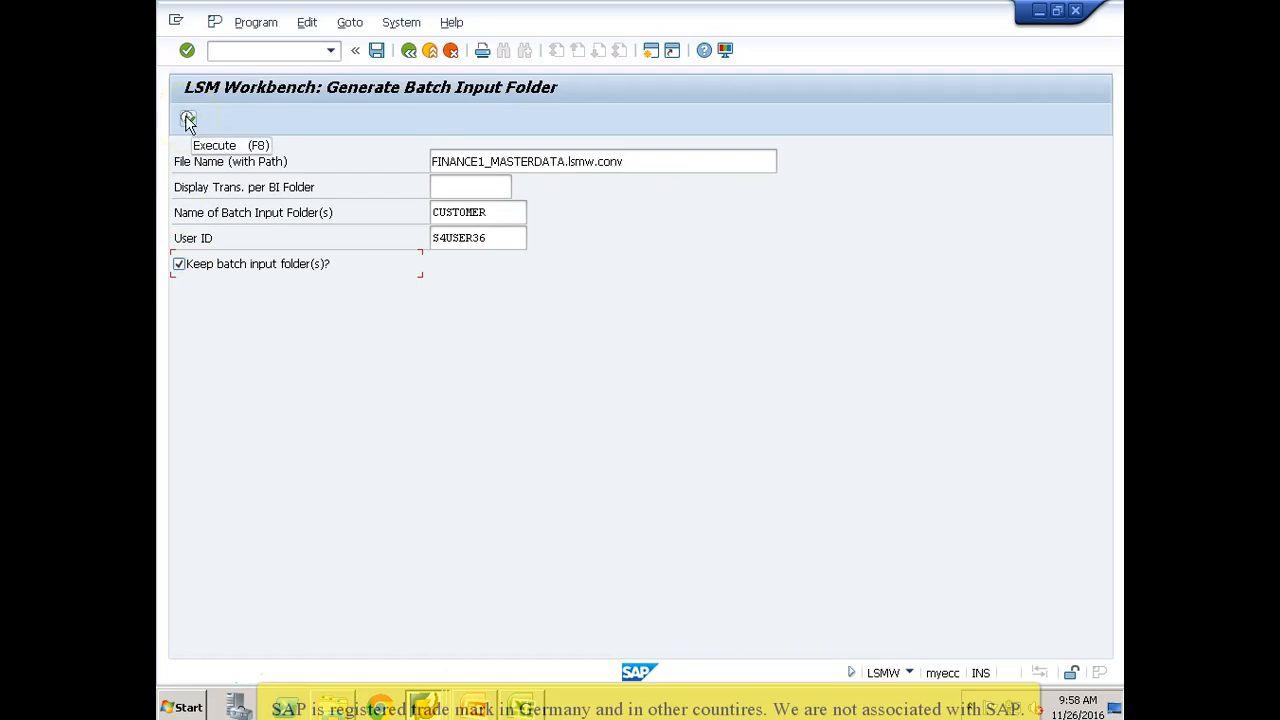
{"action": "left_click", "coordinate": [502, 215]}
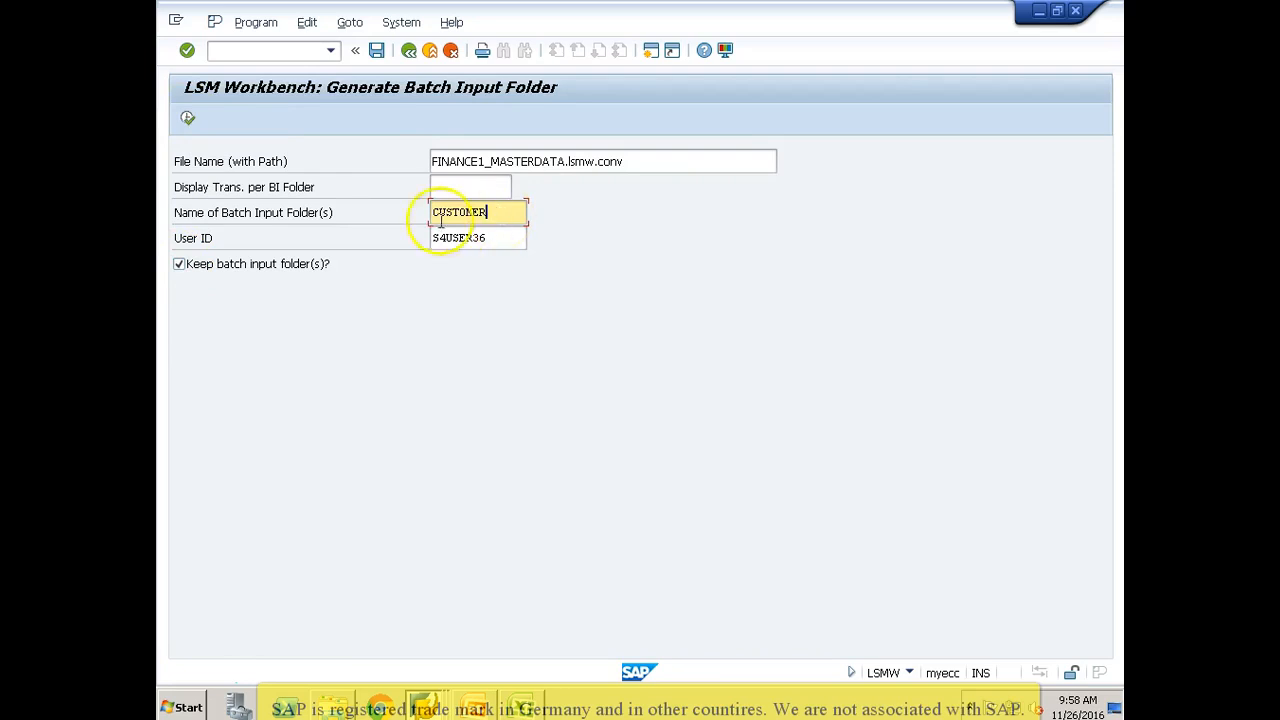
{"action": "left_click", "coordinate": [499, 238]}
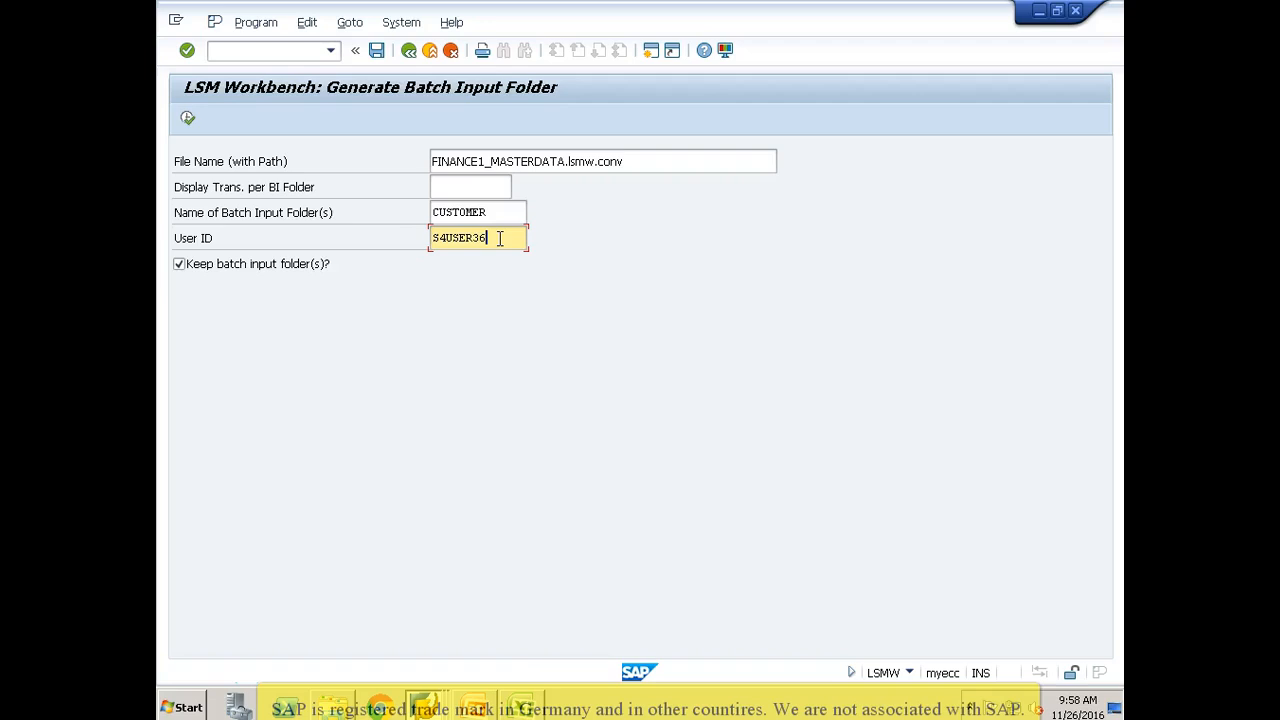
{"action": "double_click", "coordinate": [500, 238]}
{"action": "left_click", "coordinate": [500, 238]}
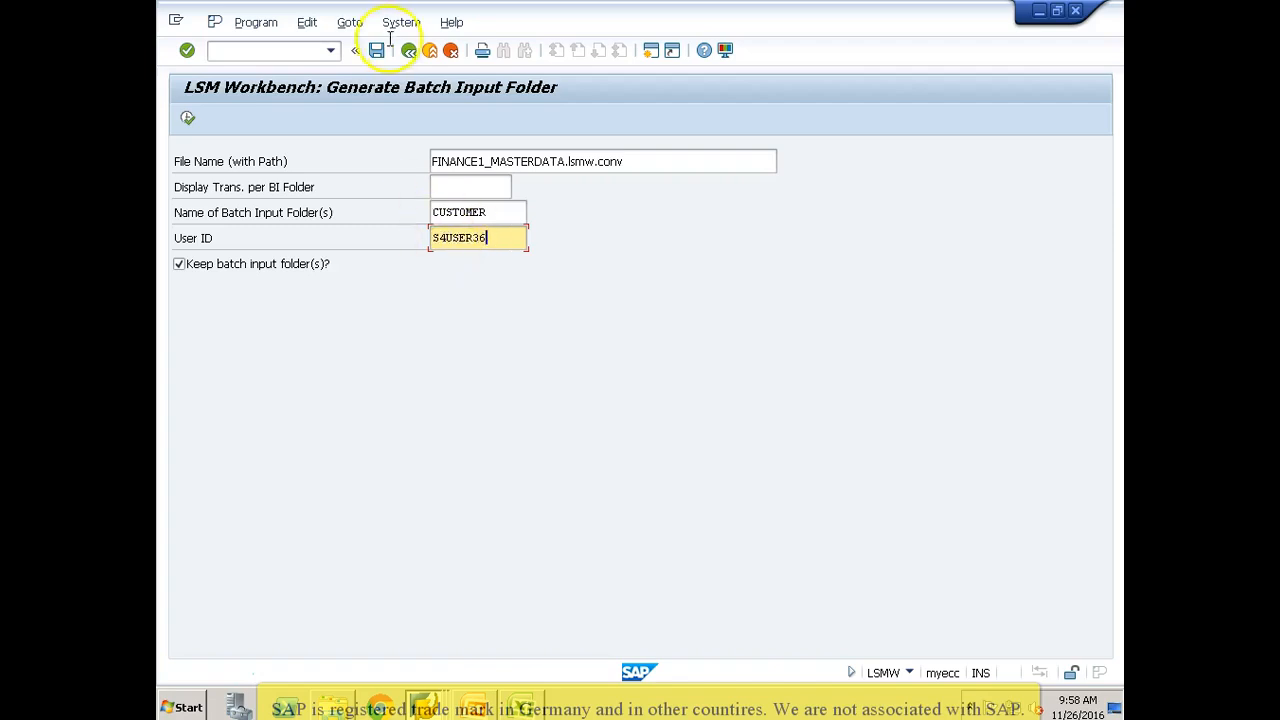
{"action": "left_click", "coordinate": [187, 121]}
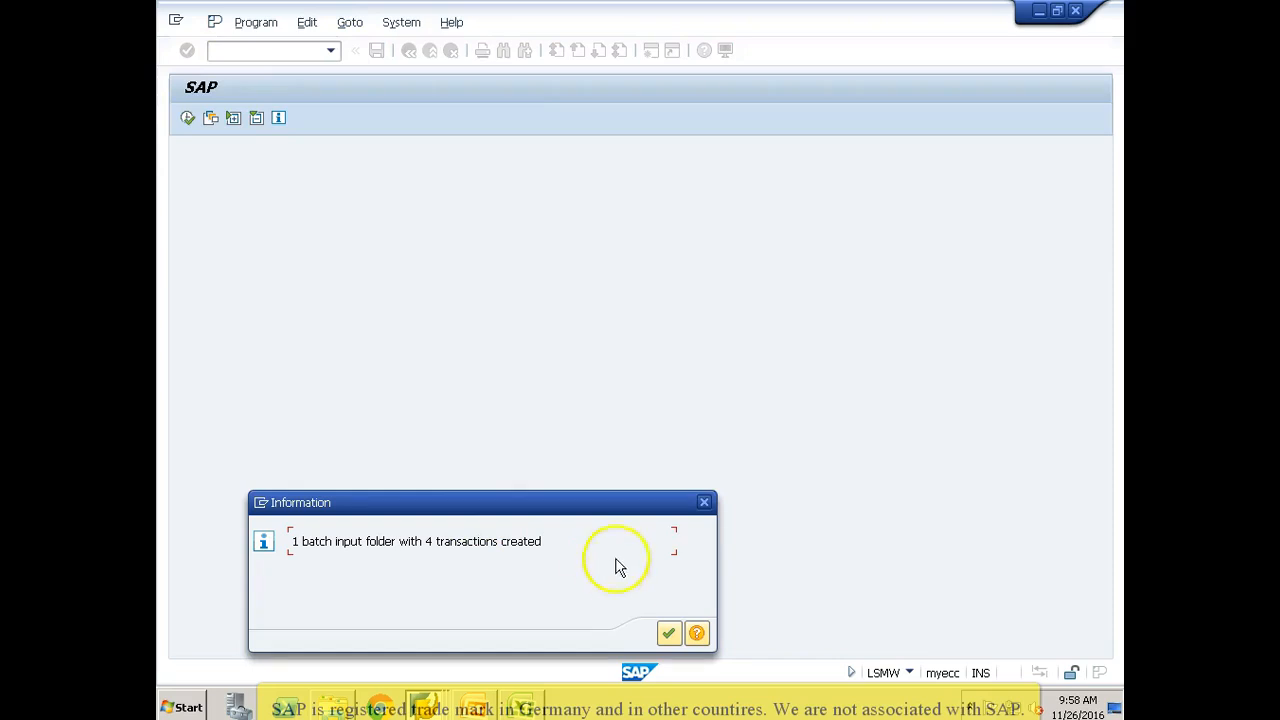
{"action": "left_click", "coordinate": [668, 632]}
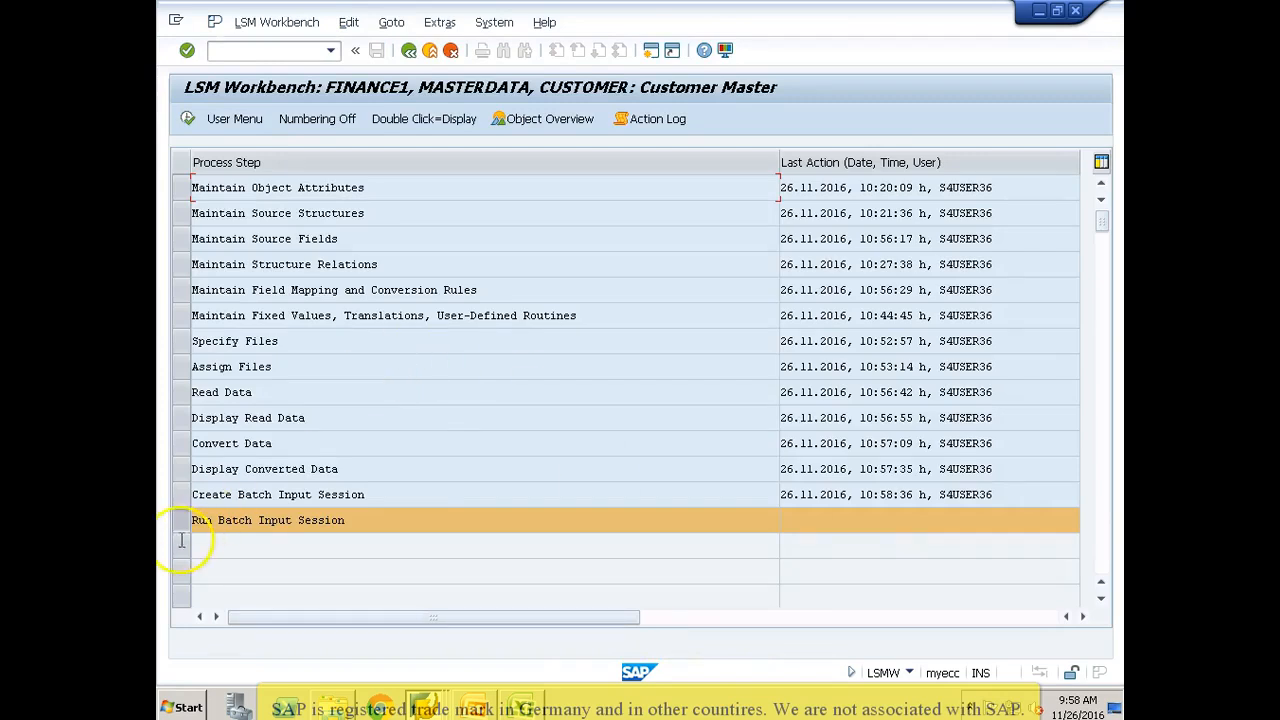
Step: Run the batch input step and process the CUSTOMER session of 26.11.2016 in the background with an extended log
{"action": "left_click", "coordinate": [188, 119]}
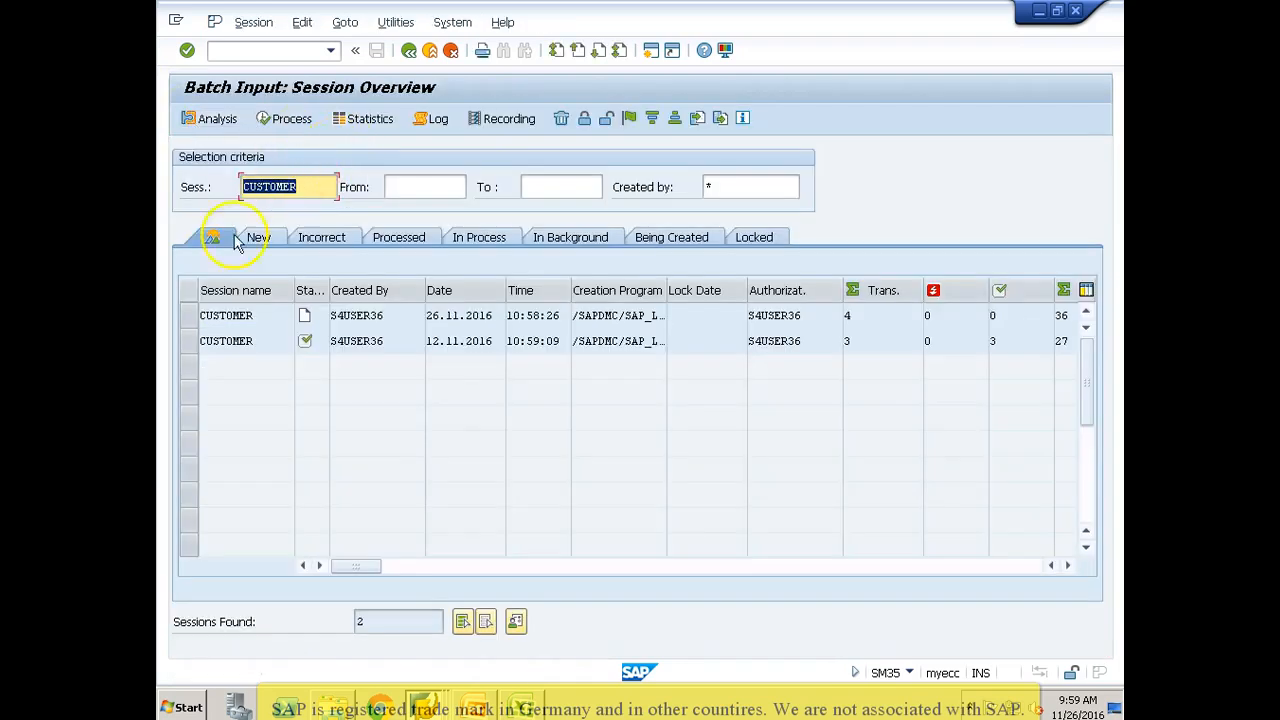
{"action": "left_click", "coordinate": [192, 317]}
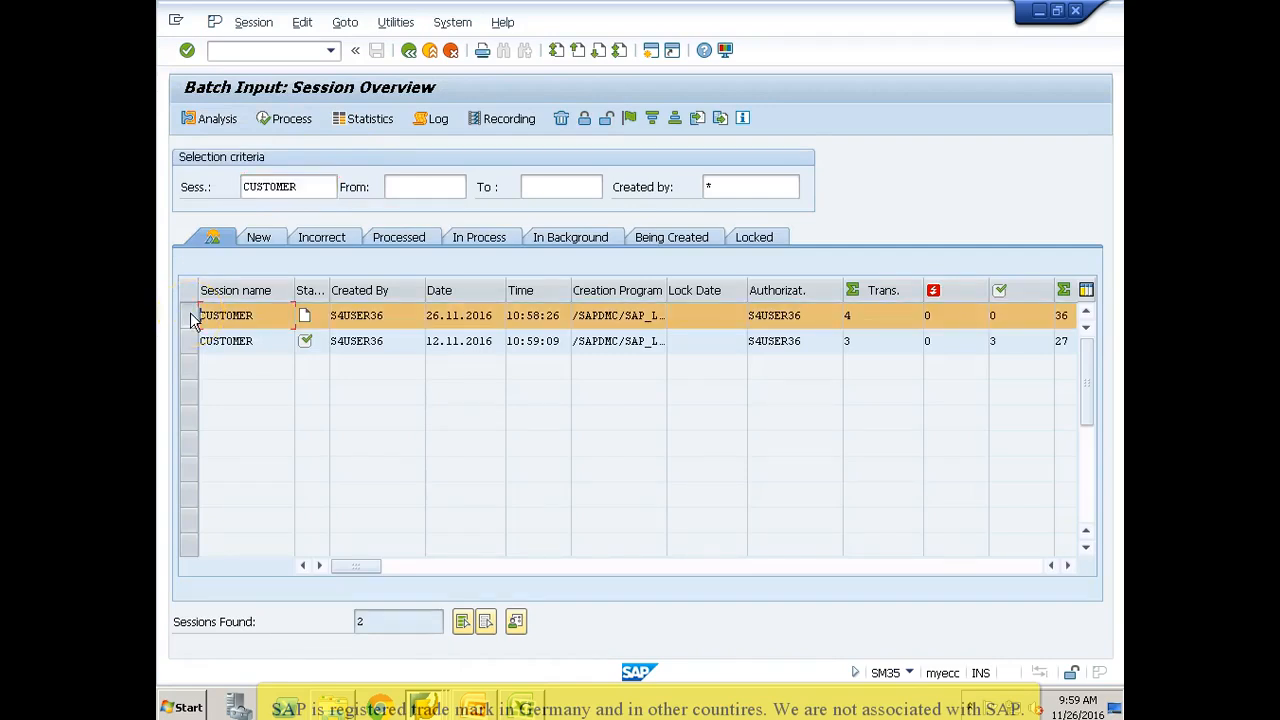
{"action": "left_click", "coordinate": [290, 122]}
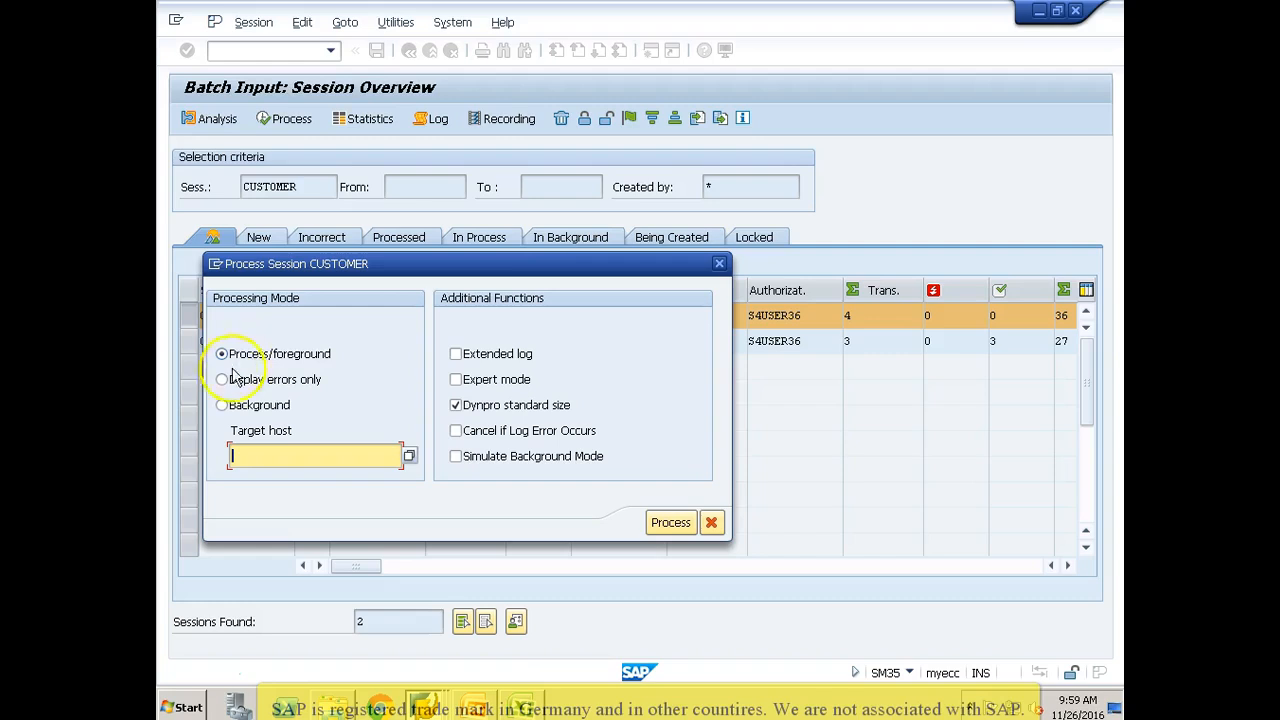
{"action": "left_click", "coordinate": [222, 380]}
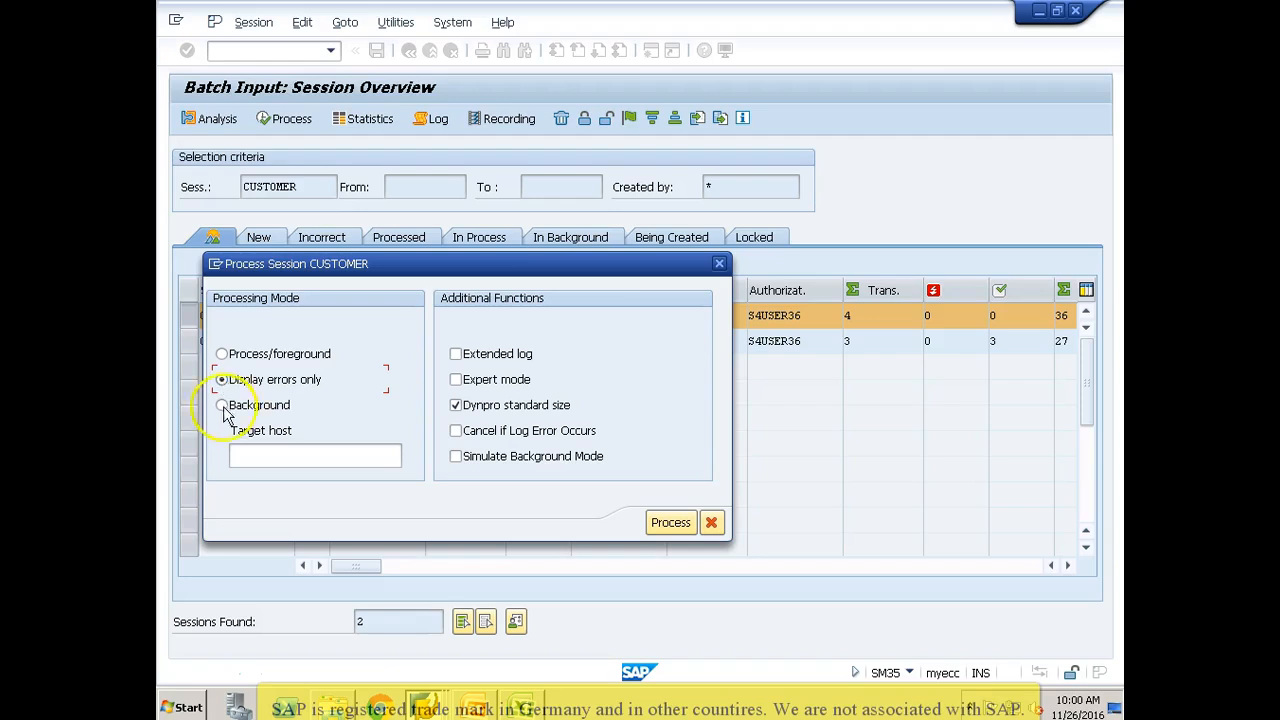
{"action": "left_click", "coordinate": [222, 405]}
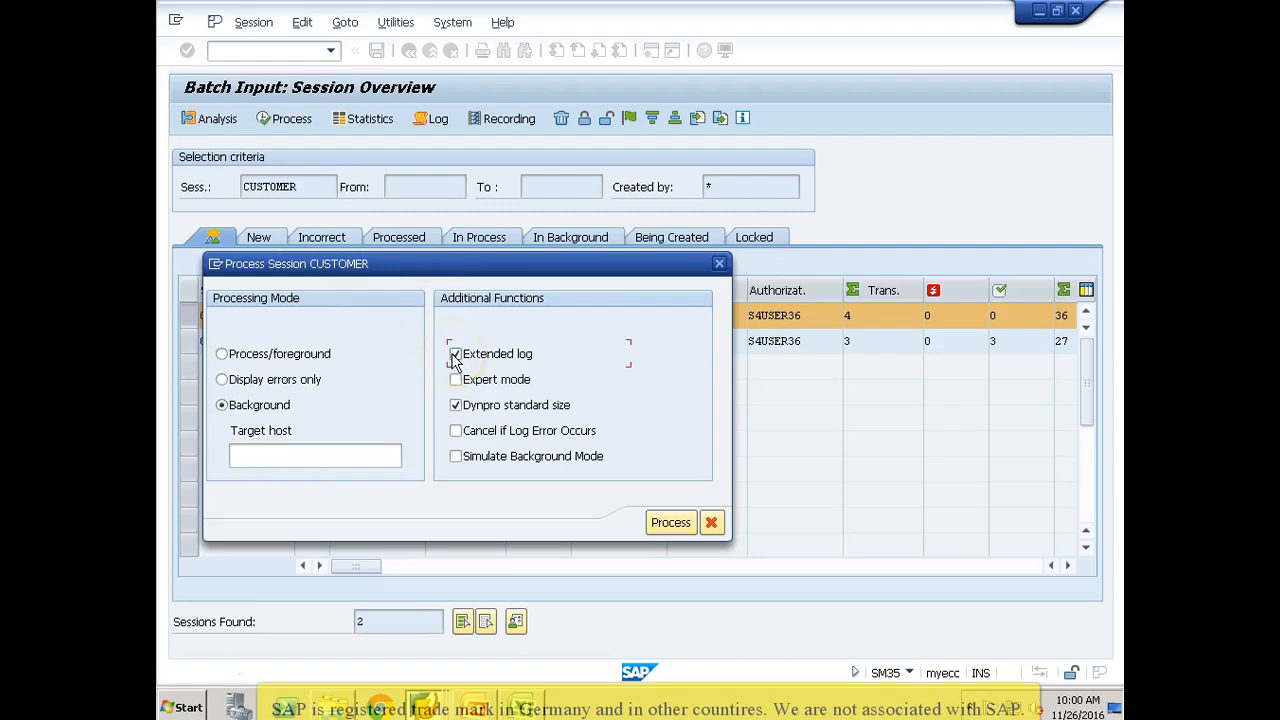
{"action": "left_click", "coordinate": [668, 523]}
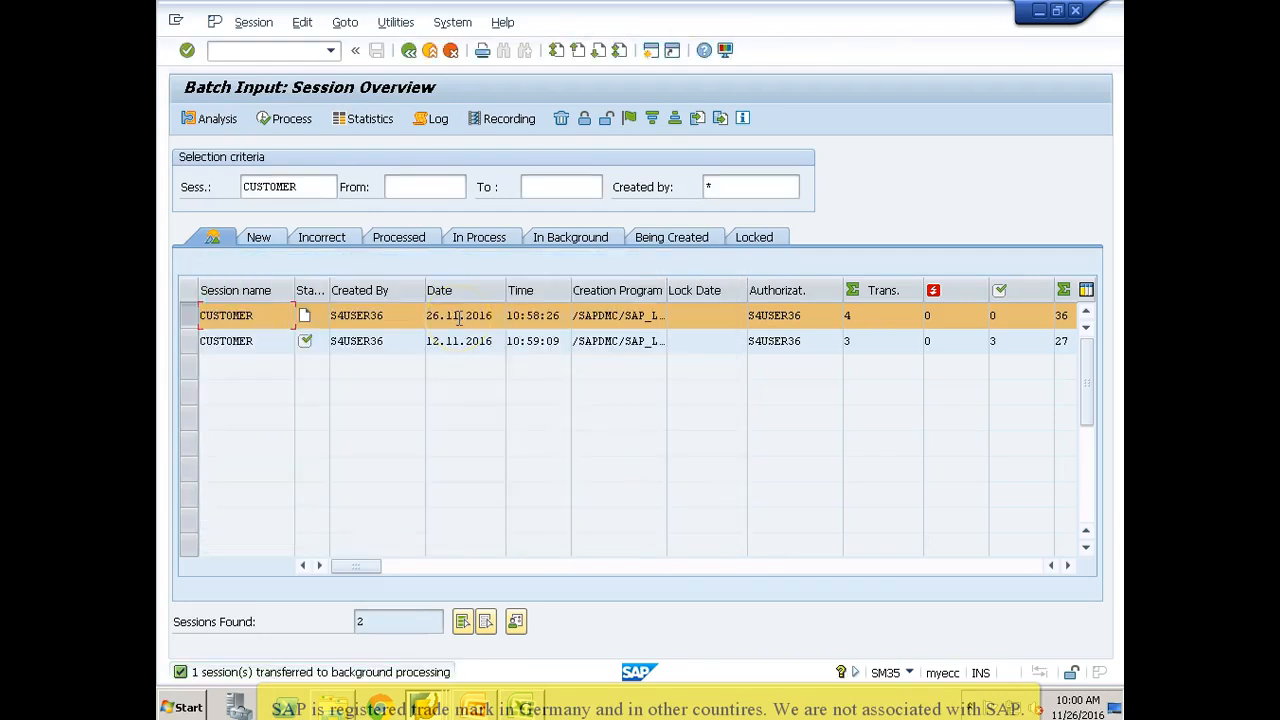
Step: Open transaction SM37 in a separate session and list the background jobs for 26.11.2016
{"action": "left_click", "coordinate": [325, 187]}
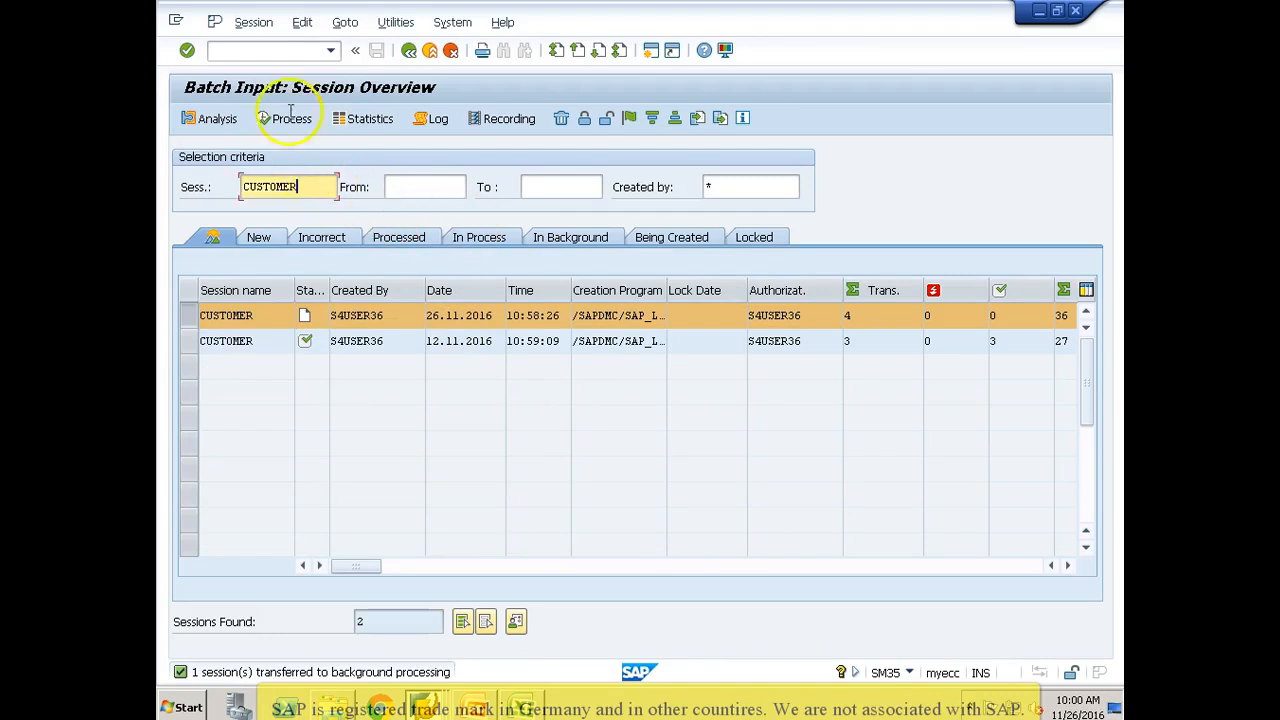
{"action": "left_click", "coordinate": [289, 49]}
{"action": "type", "text": "/osm37"}
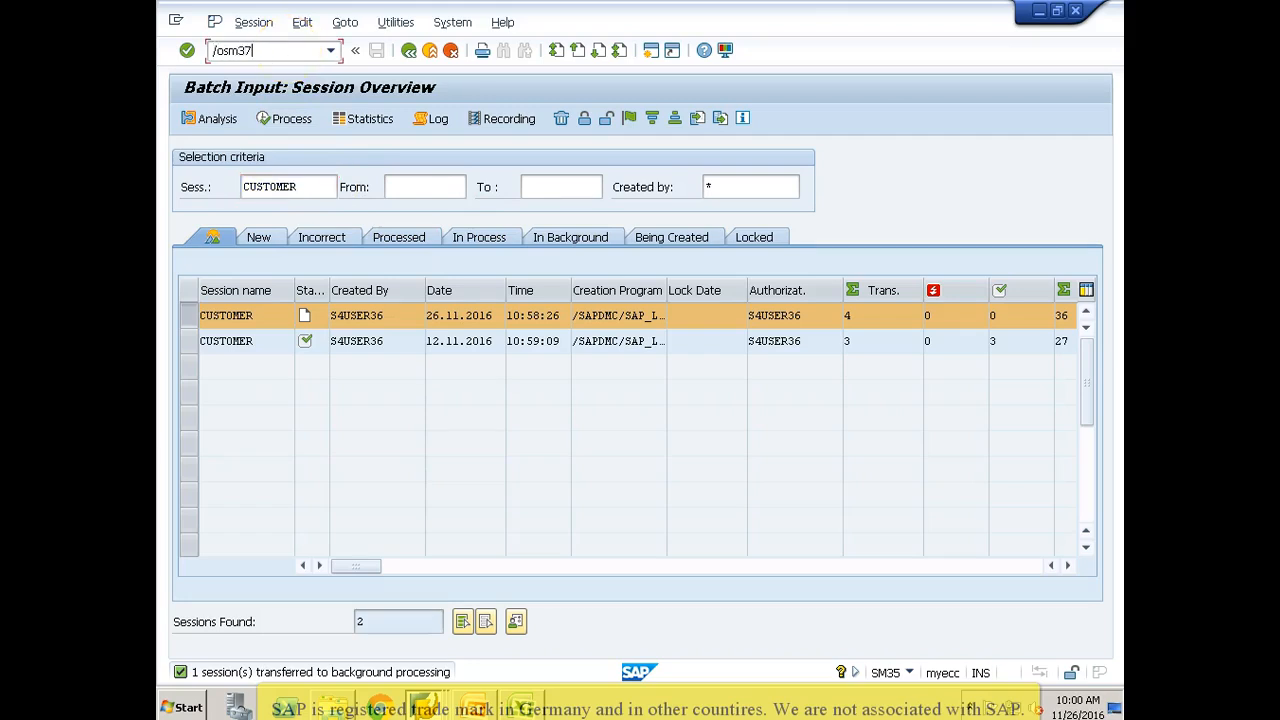
{"action": "key", "text": "Return"}
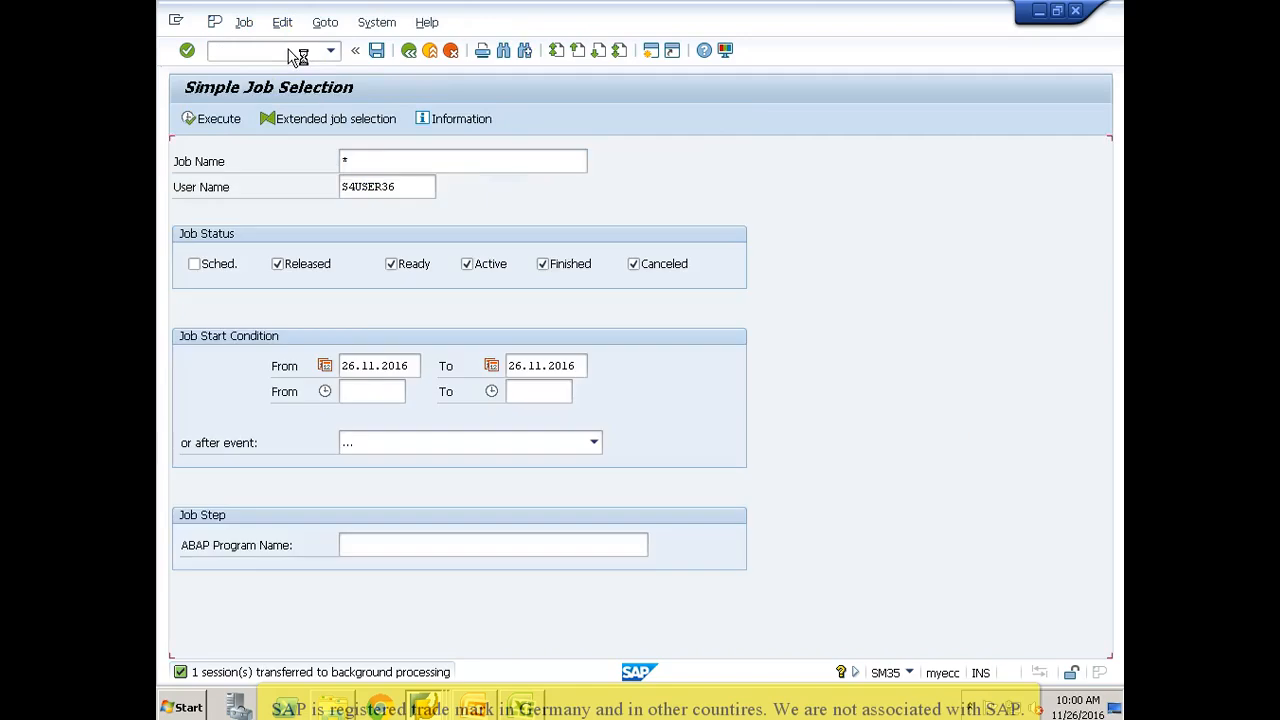
{"action": "left_click", "coordinate": [208, 120]}
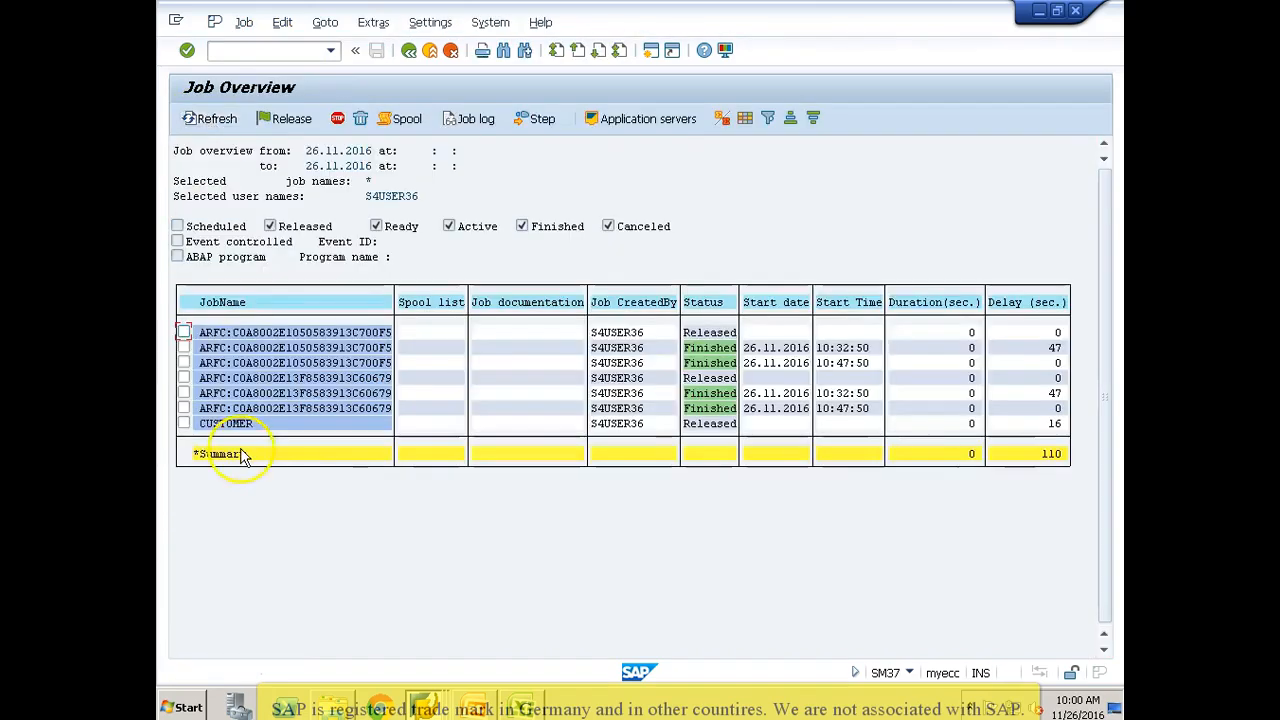
Step: Select the CUSTOMER job and refresh the job overview to check its status
{"action": "left_click", "coordinate": [242, 430]}
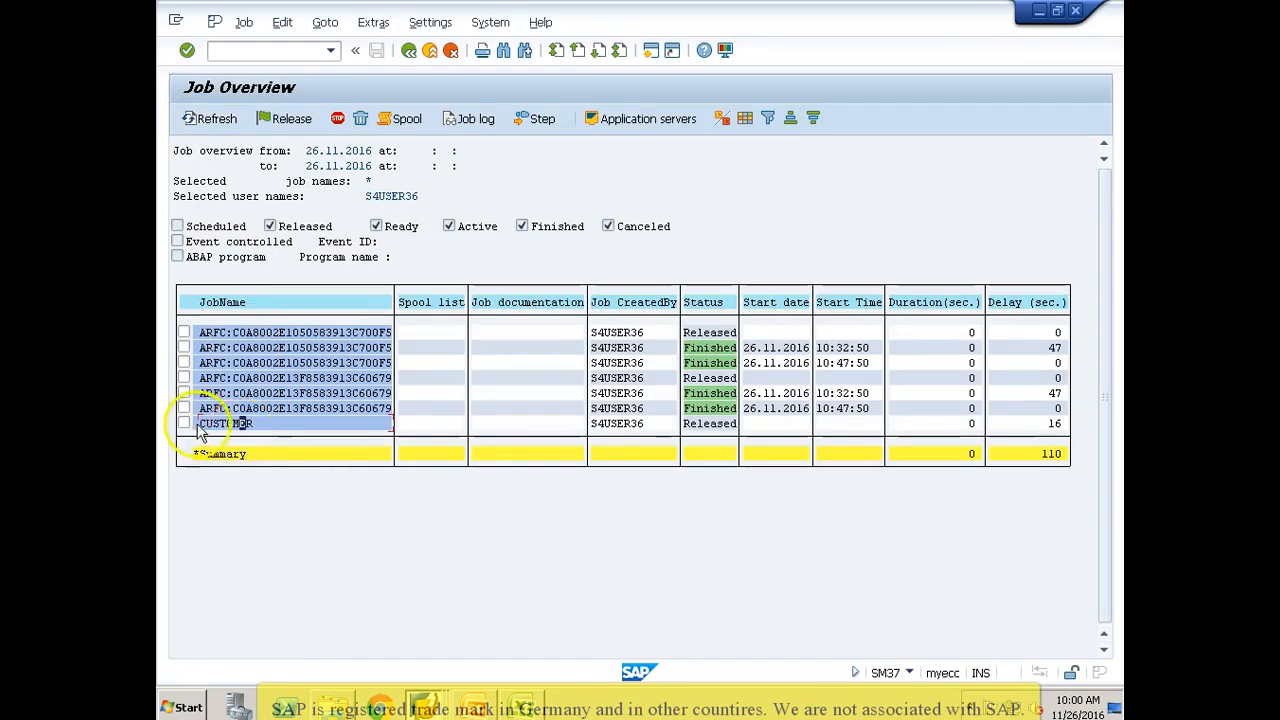
{"action": "left_click", "coordinate": [184, 424]}
{"action": "left_click", "coordinate": [219, 121]}
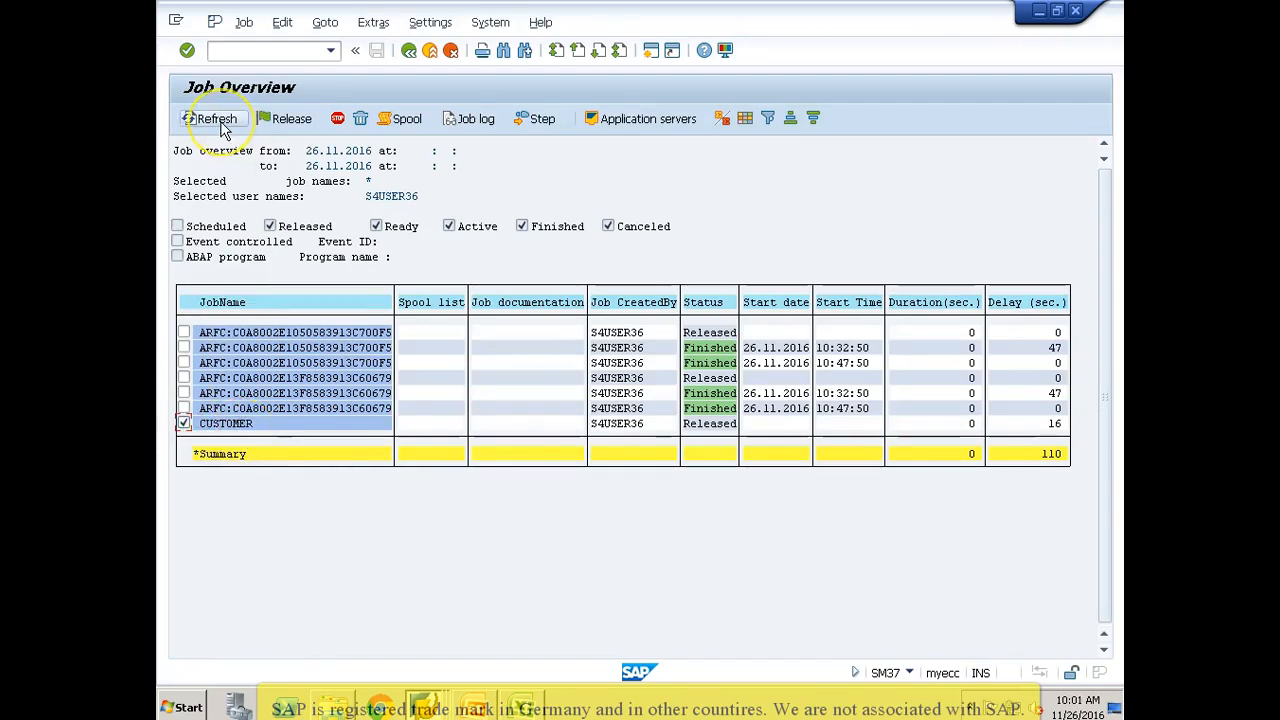
{"action": "left_click", "coordinate": [219, 120]}
{"action": "left_click", "coordinate": [219, 120]}
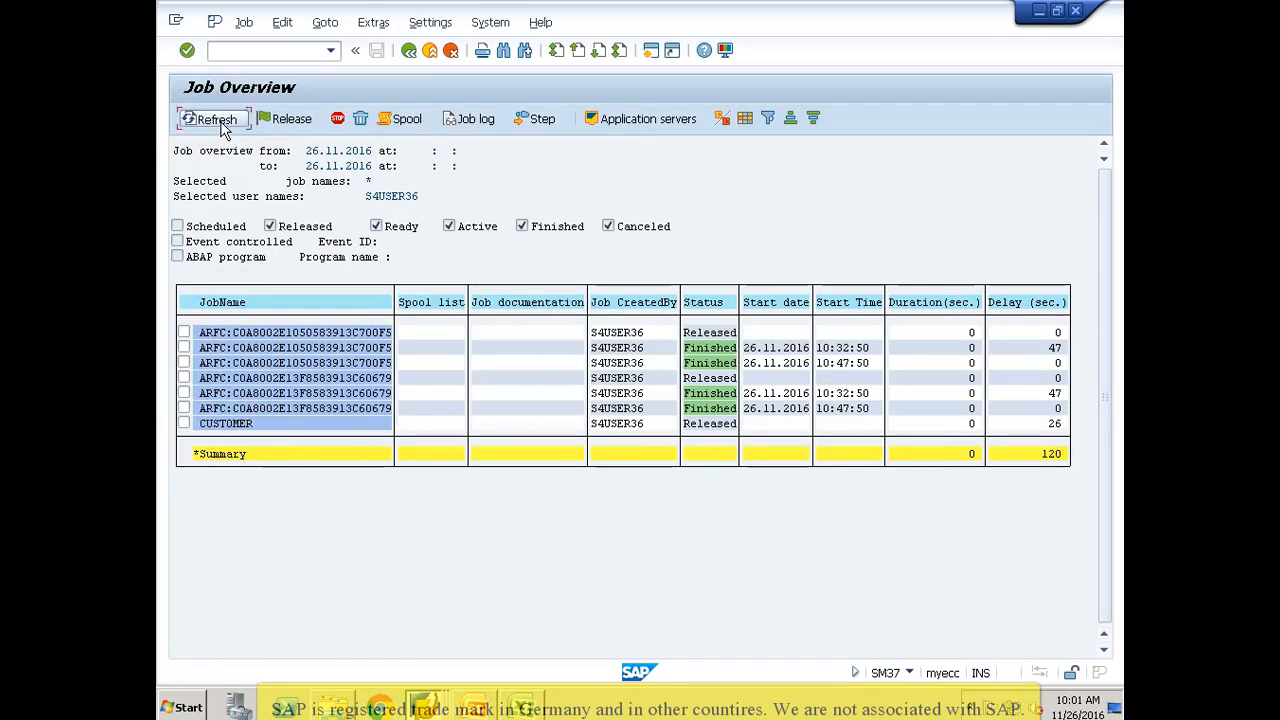
Step: Try to release the CUSTOMER job, and refresh the job overview to recheck the job's status
{"action": "left_click", "coordinate": [184, 424]}
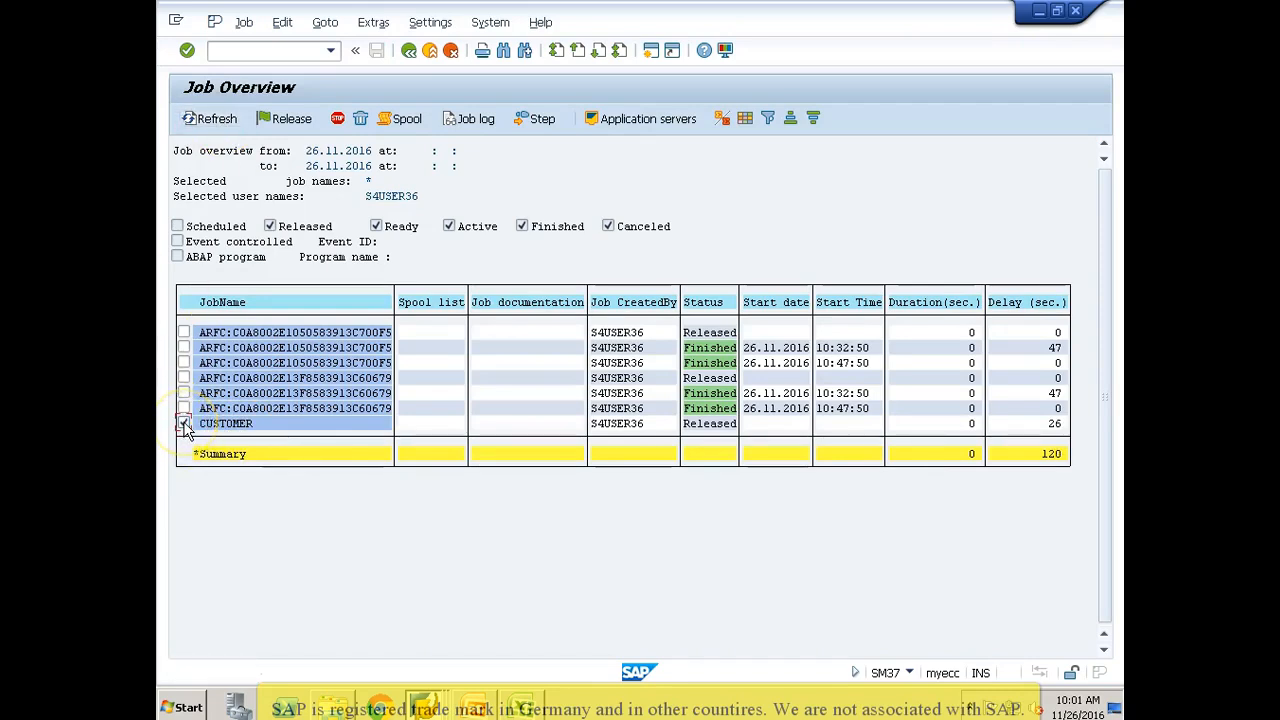
{"action": "left_click", "coordinate": [283, 119]}
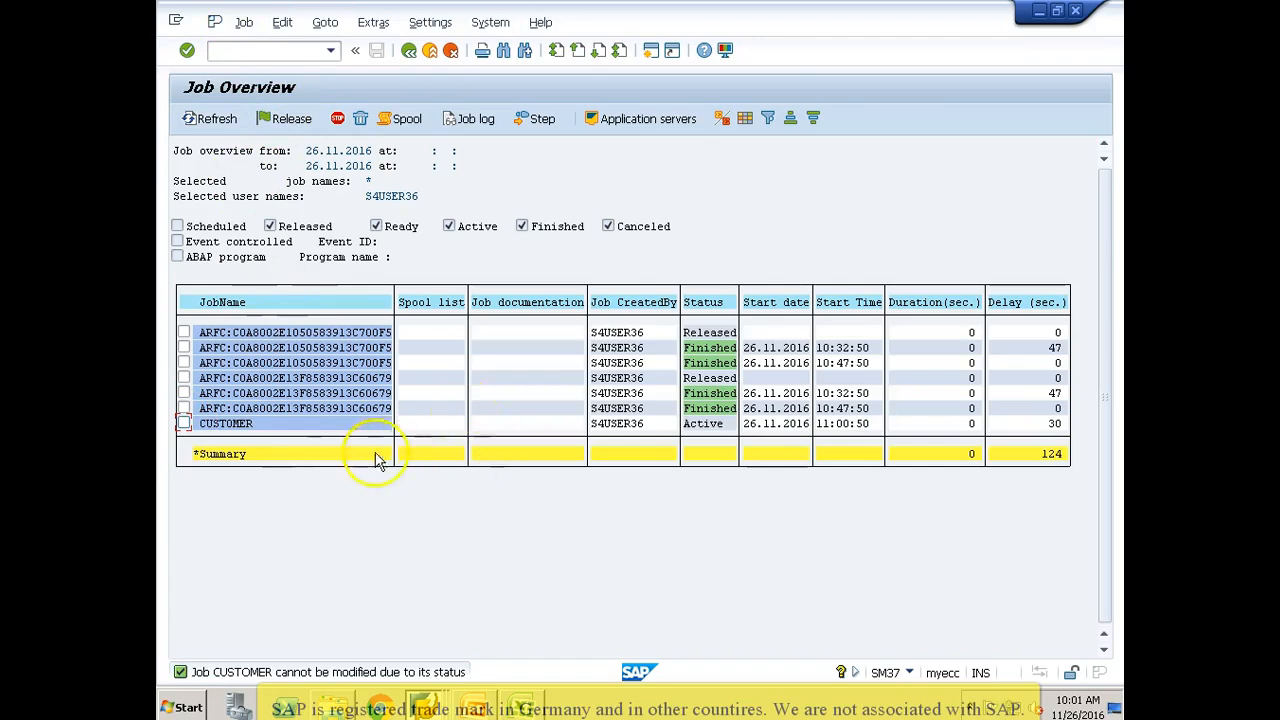
{"action": "left_click", "coordinate": [216, 120]}
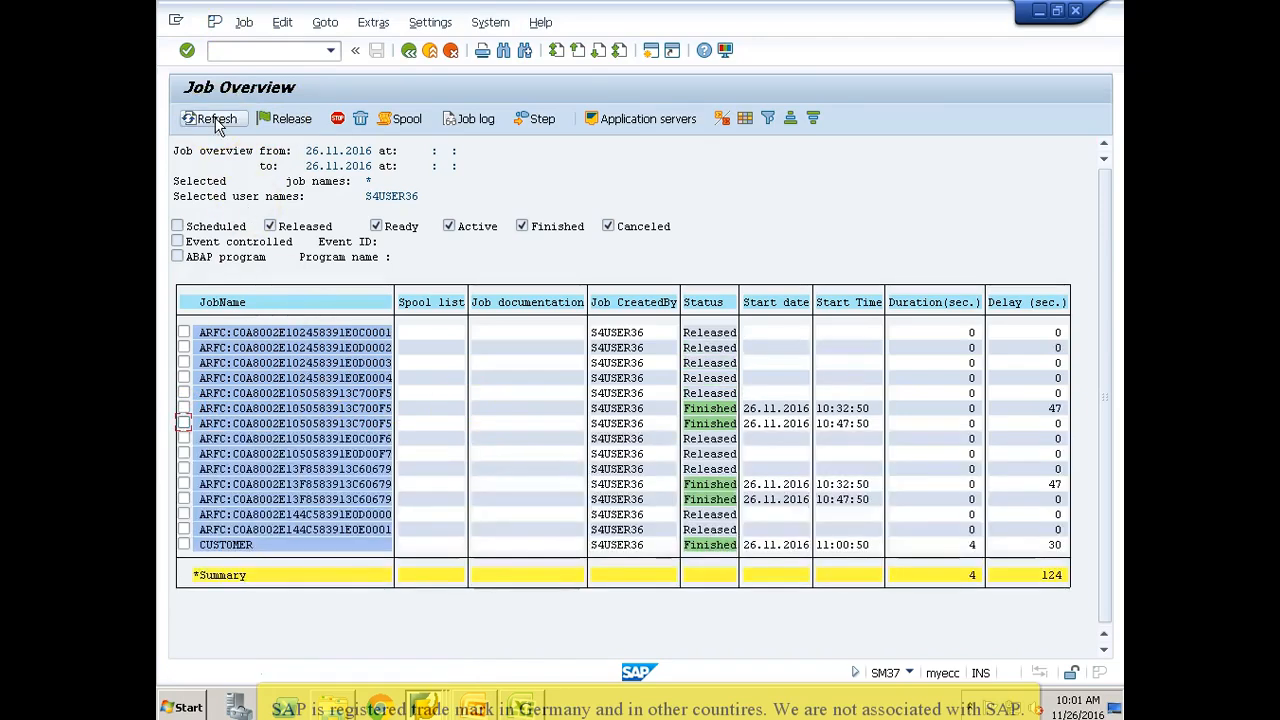
{"action": "left_click", "coordinate": [280, 544]}
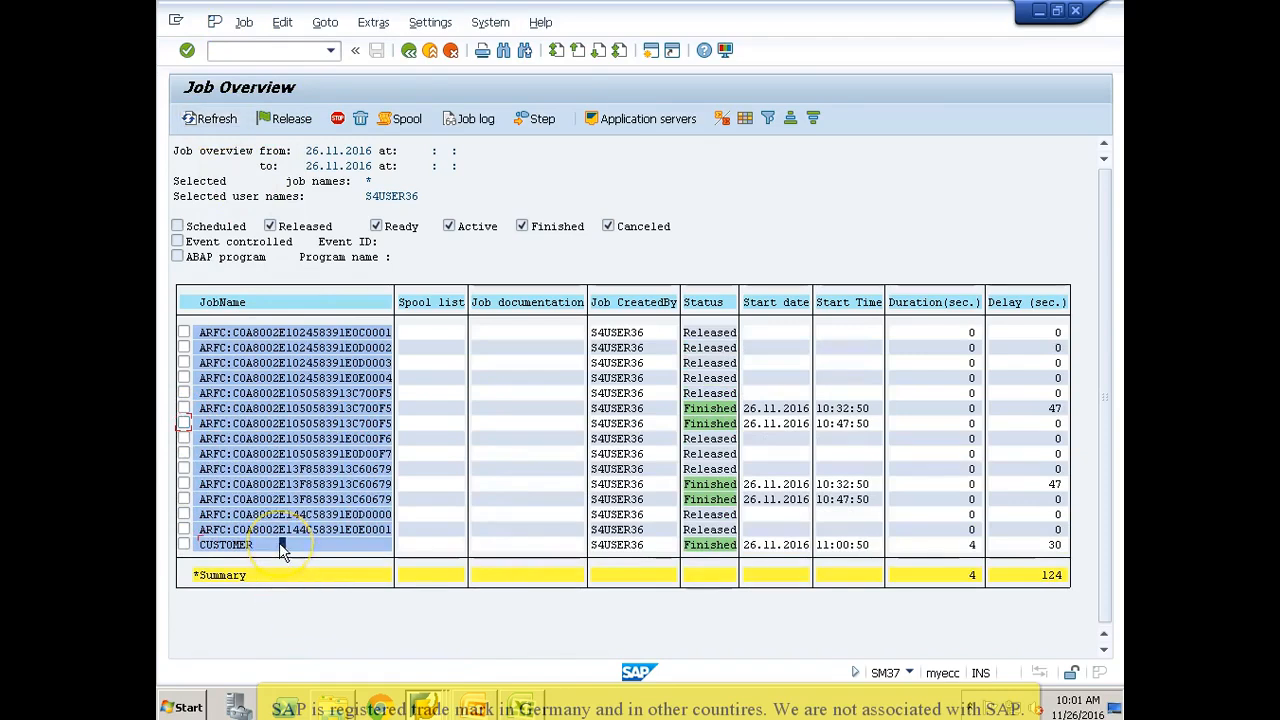
Step: Return to the batch input session overview, refresh it, and check the status and transaction counts of the 26.11.2016 CUSTOMER session
{"action": "key", "text": "alt+Tab"}
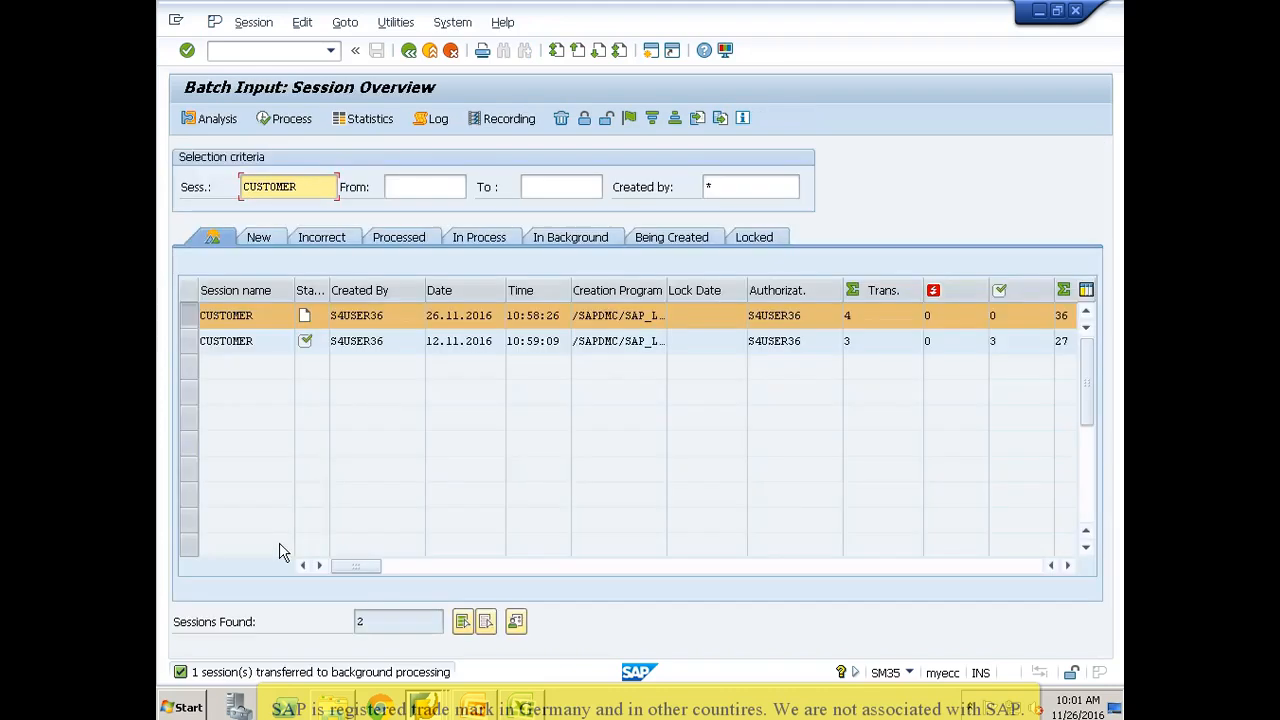
{"action": "key", "text": "Return"}
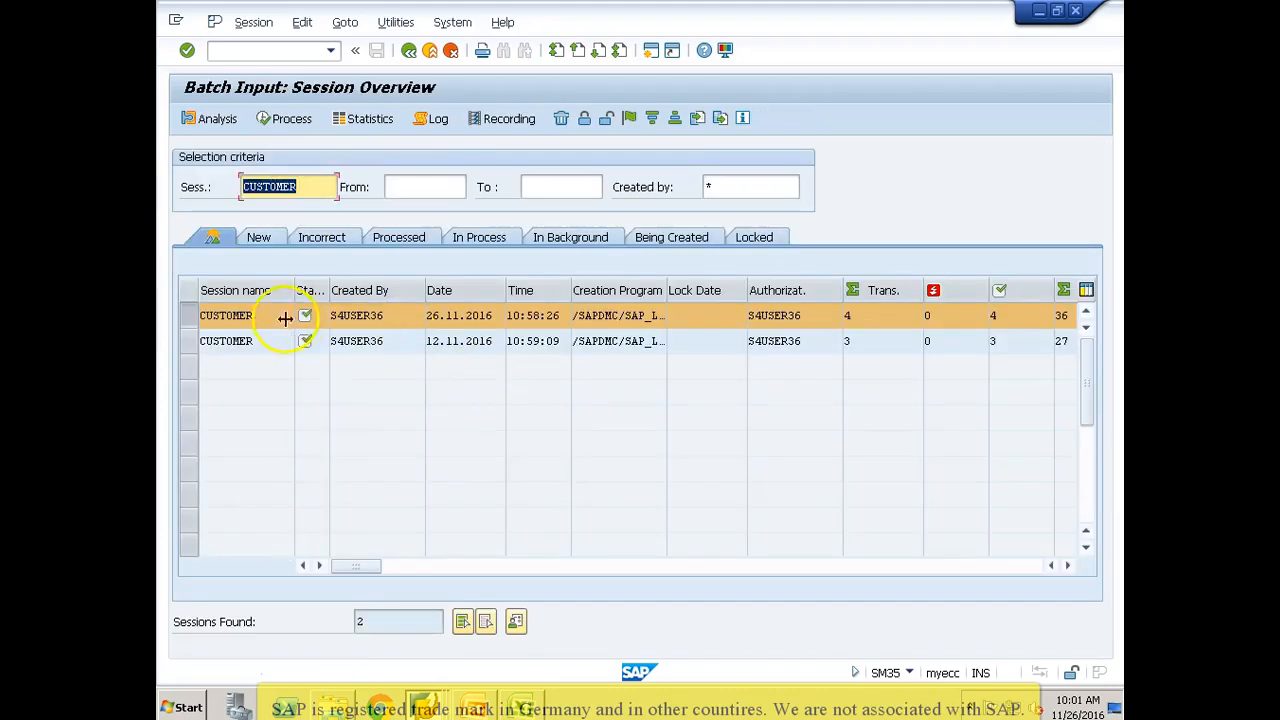
{"action": "left_click", "coordinate": [196, 318]}
{"action": "left_click", "coordinate": [194, 318]}
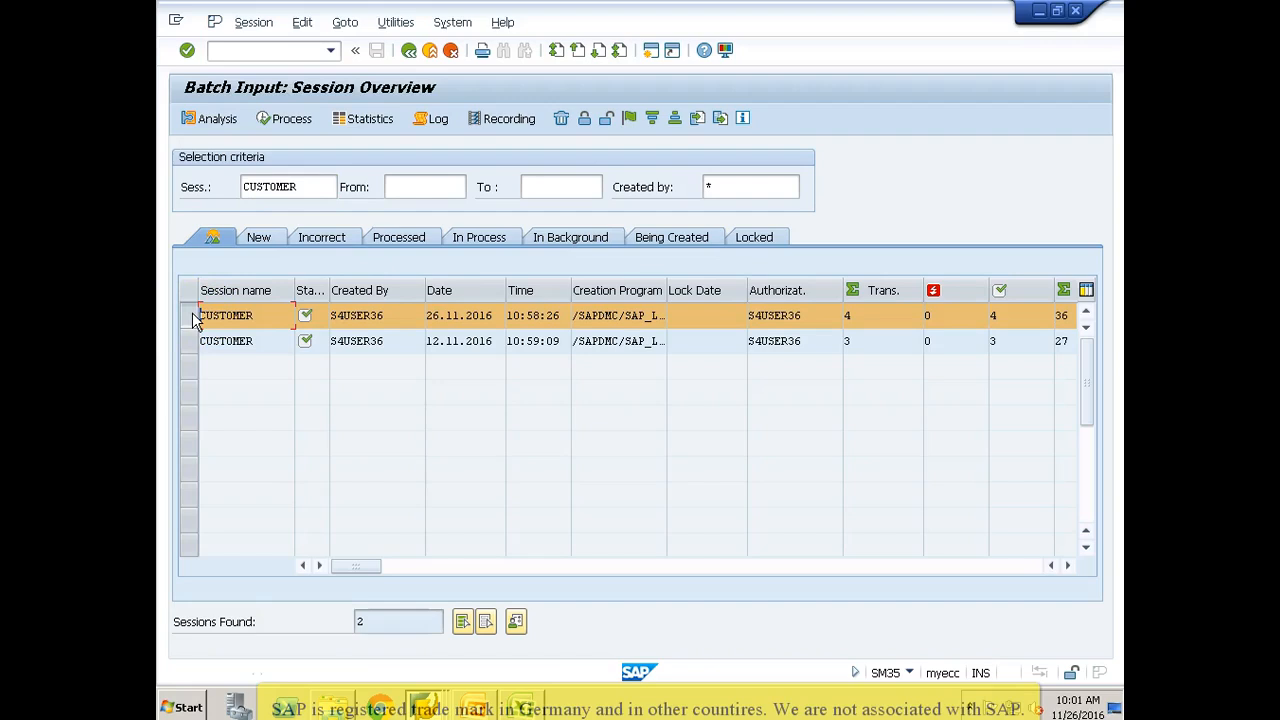
{"action": "key", "text": "alt+Tab"}
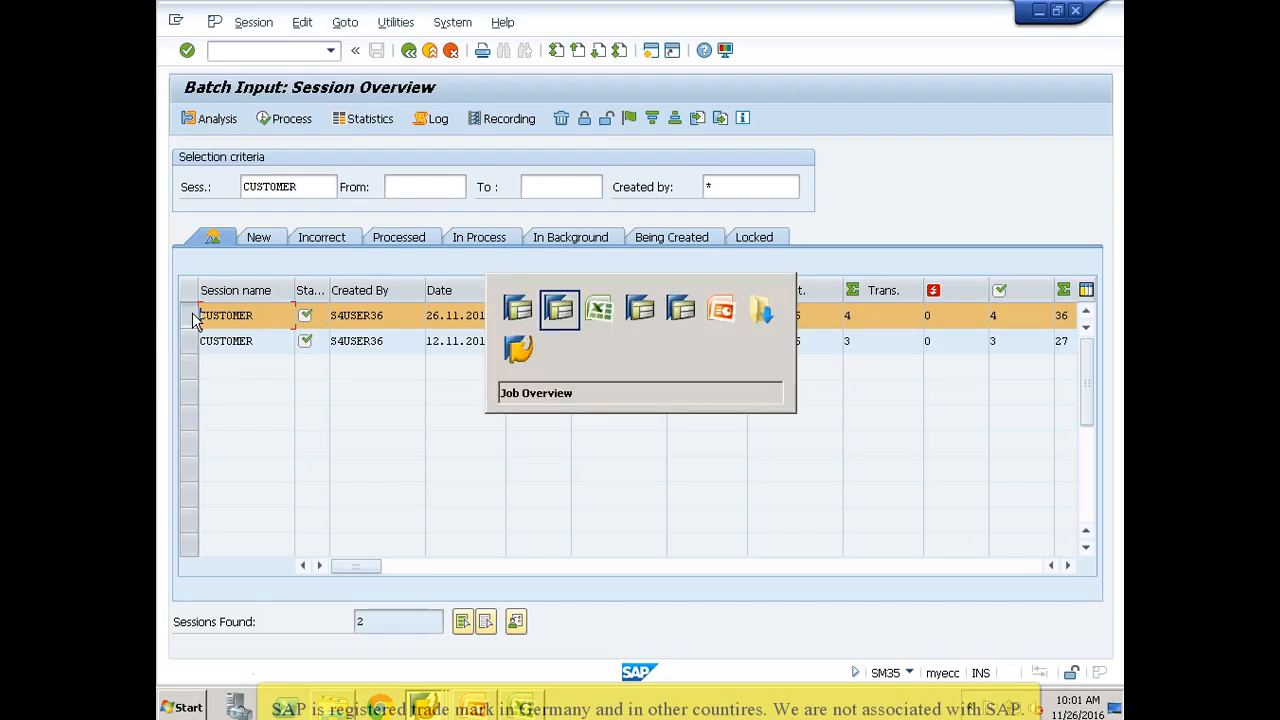
{"action": "key", "text": "alt+Tab"}
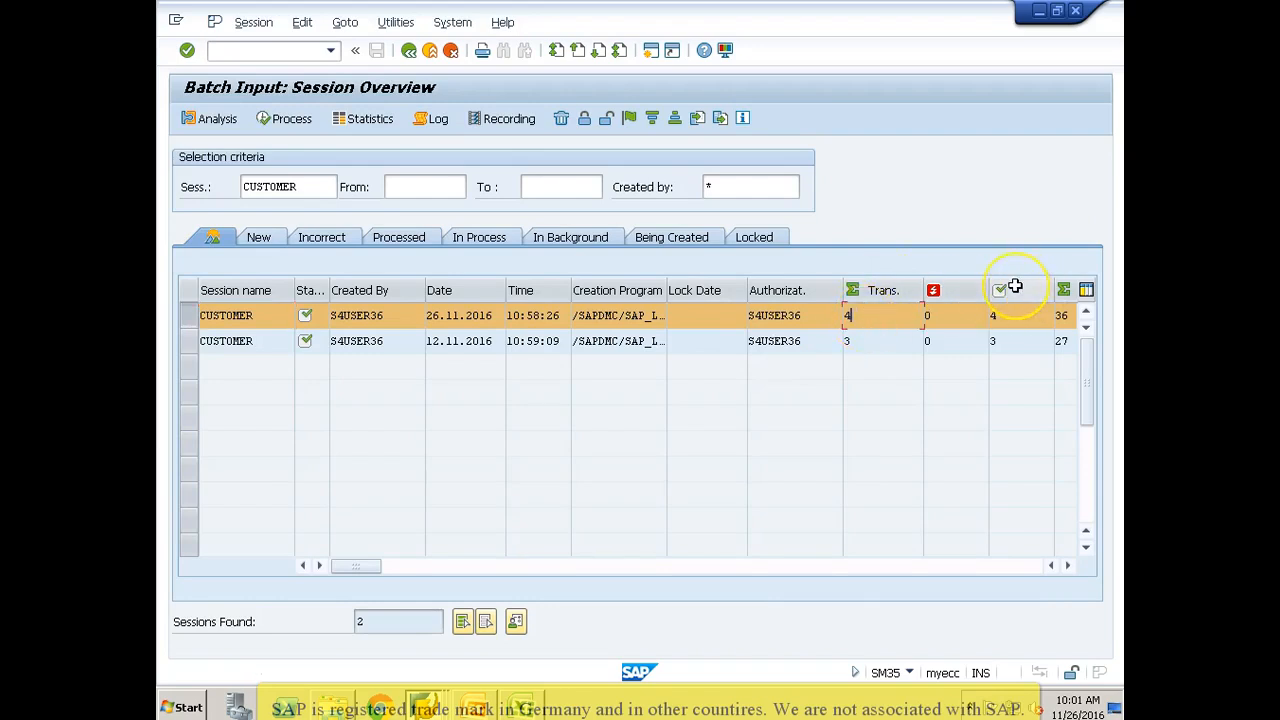
{"action": "left_click", "coordinate": [1010, 316]}
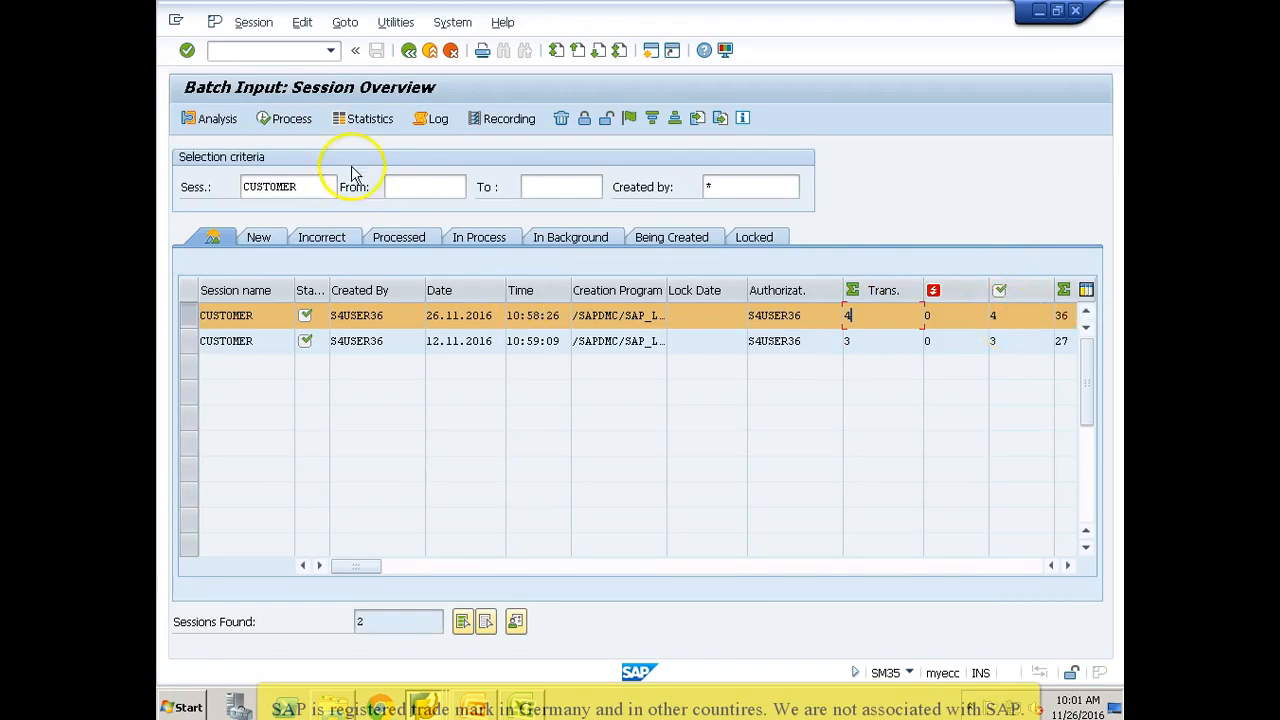
Step: Open the analysis of the 26.11.2016 CUSTOMER session and examine the status of its FD01 transactions
{"action": "left_click", "coordinate": [220, 120]}
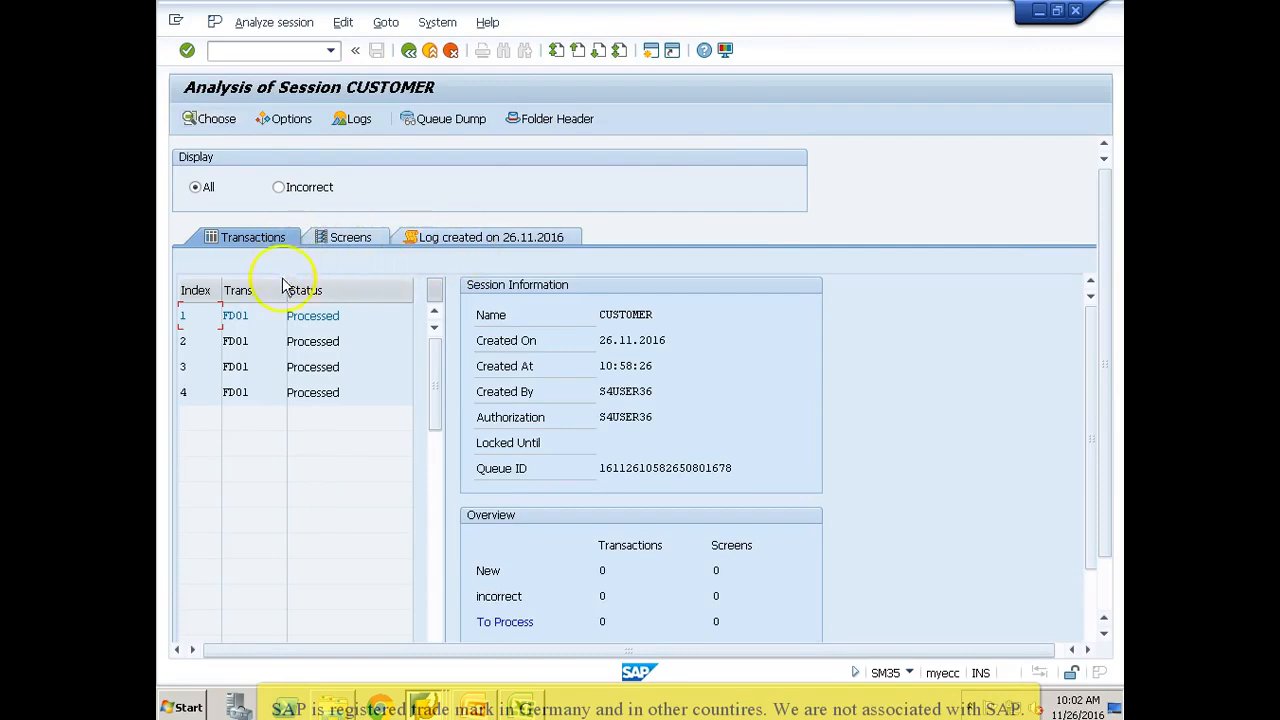
{"action": "left_click", "coordinate": [194, 392]}
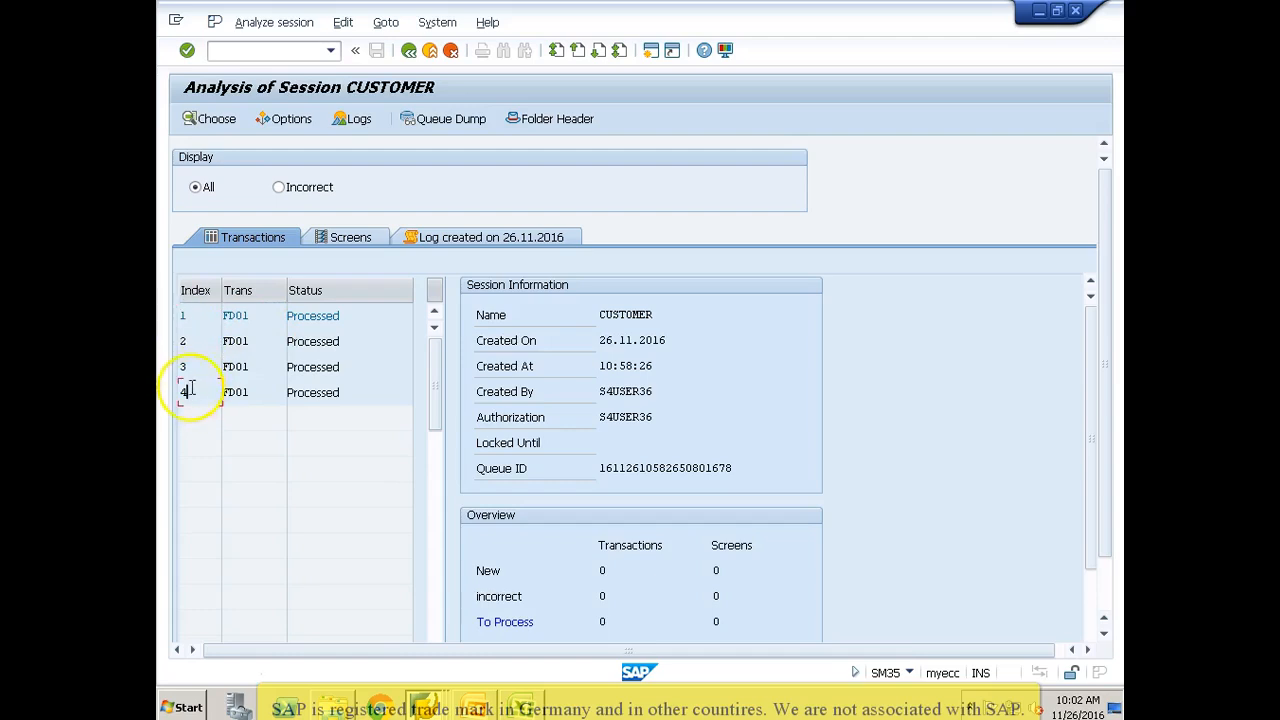
{"action": "left_click", "coordinate": [266, 317]}
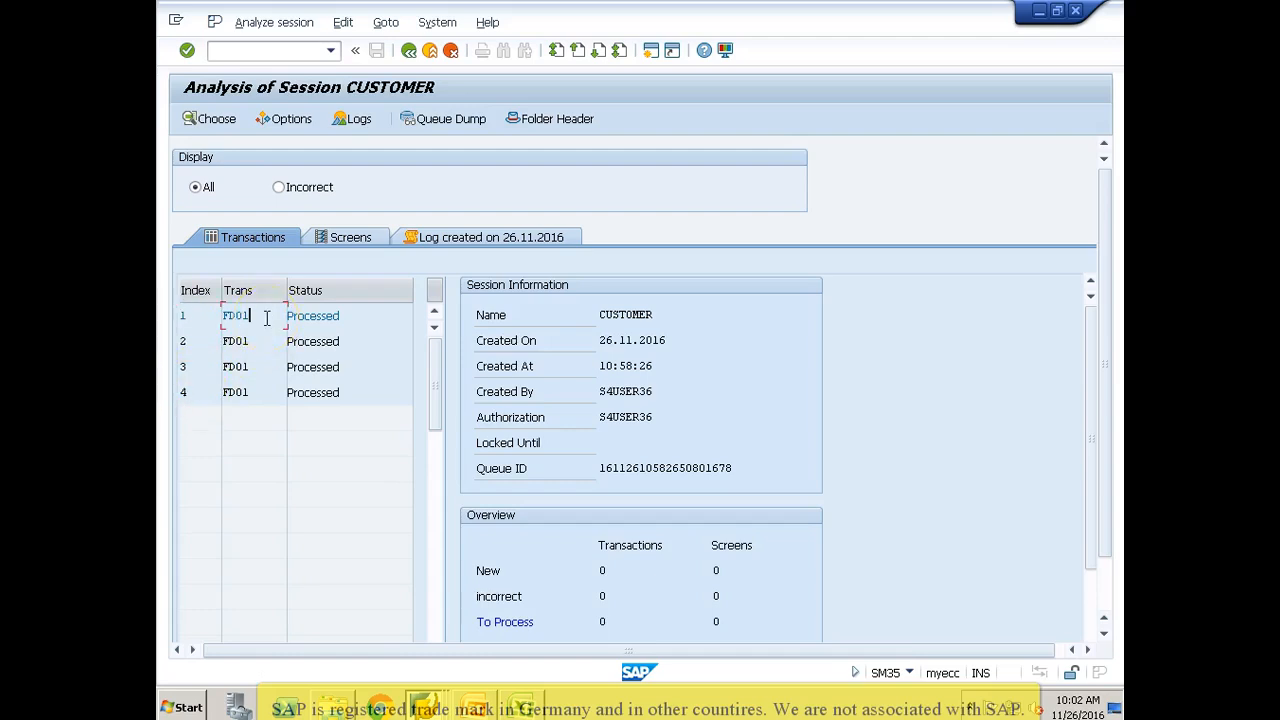
{"action": "left_click", "coordinate": [347, 316]}
Step: Examine the screens of the first FD01 transaction and the session log created on 26.11.2016
{"action": "left_click", "coordinate": [350, 240]}
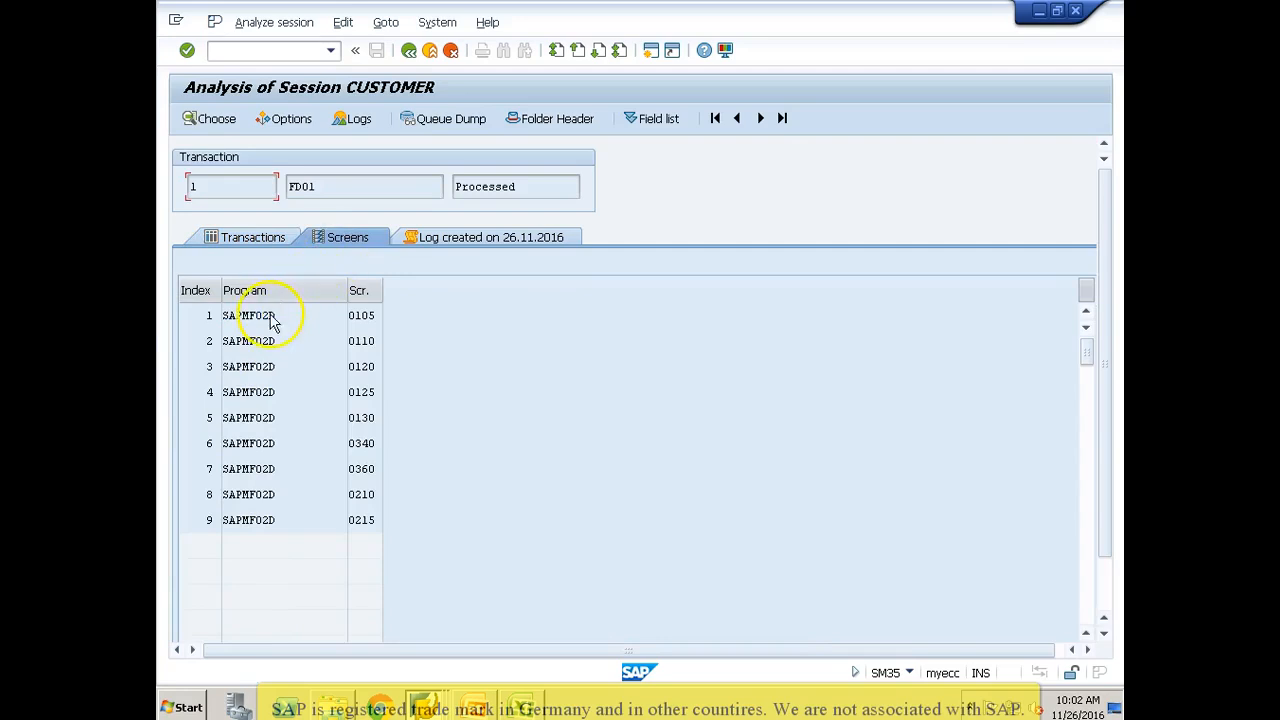
{"action": "left_click", "coordinate": [271, 315]}
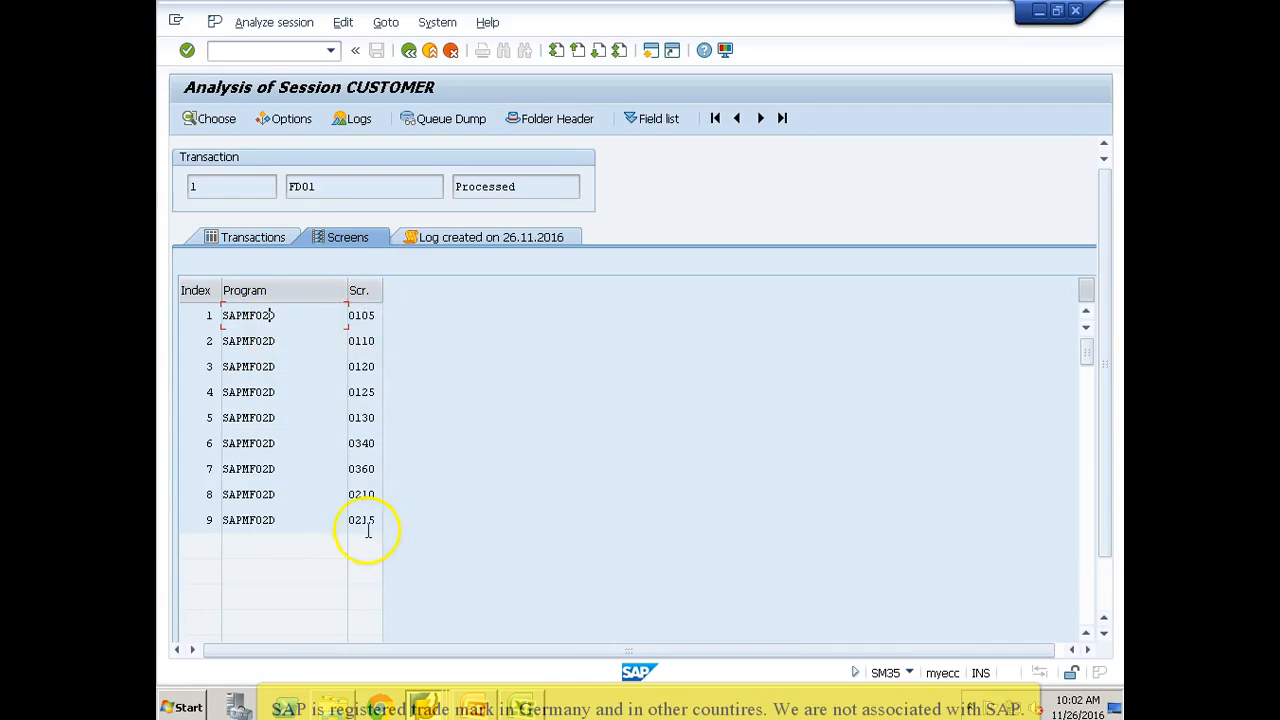
{"action": "left_click", "coordinate": [466, 237]}
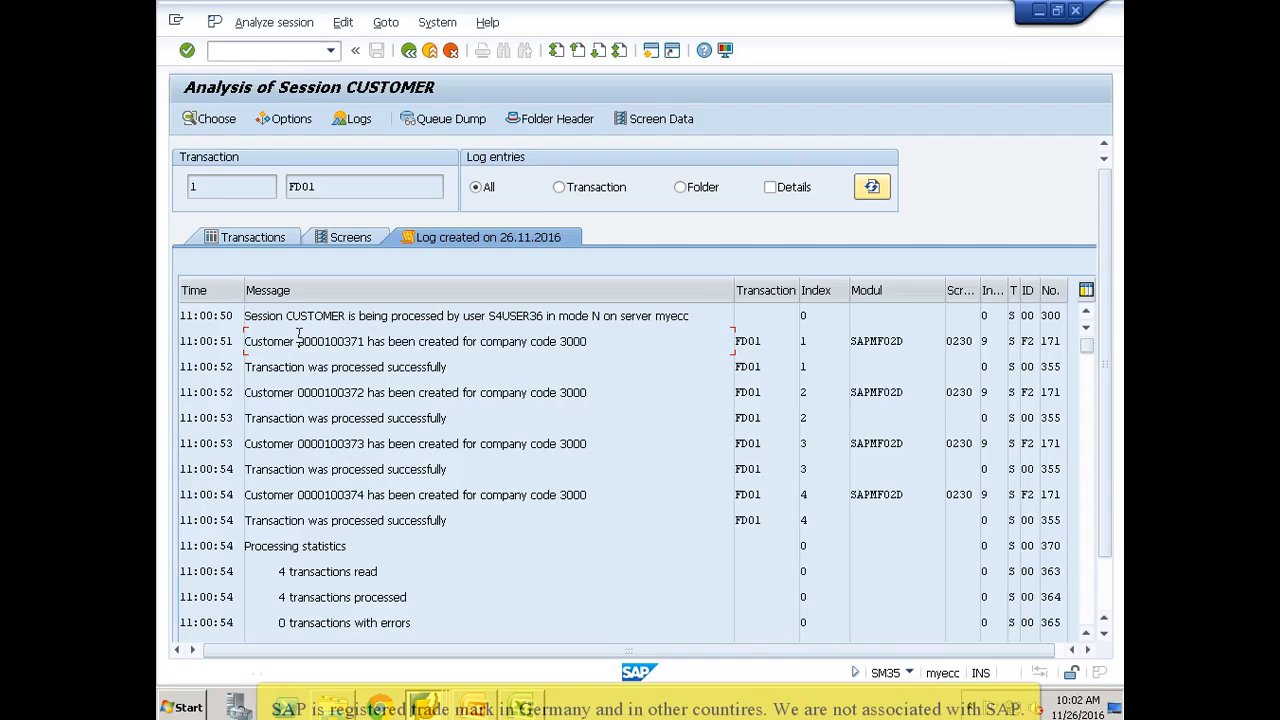
Step: Check the last created customer's entry in the CUSTOMER session log, and return to the LSM Workbench process steps
{"action": "left_click", "coordinate": [346, 494]}
{"action": "left_click", "coordinate": [409, 51]}
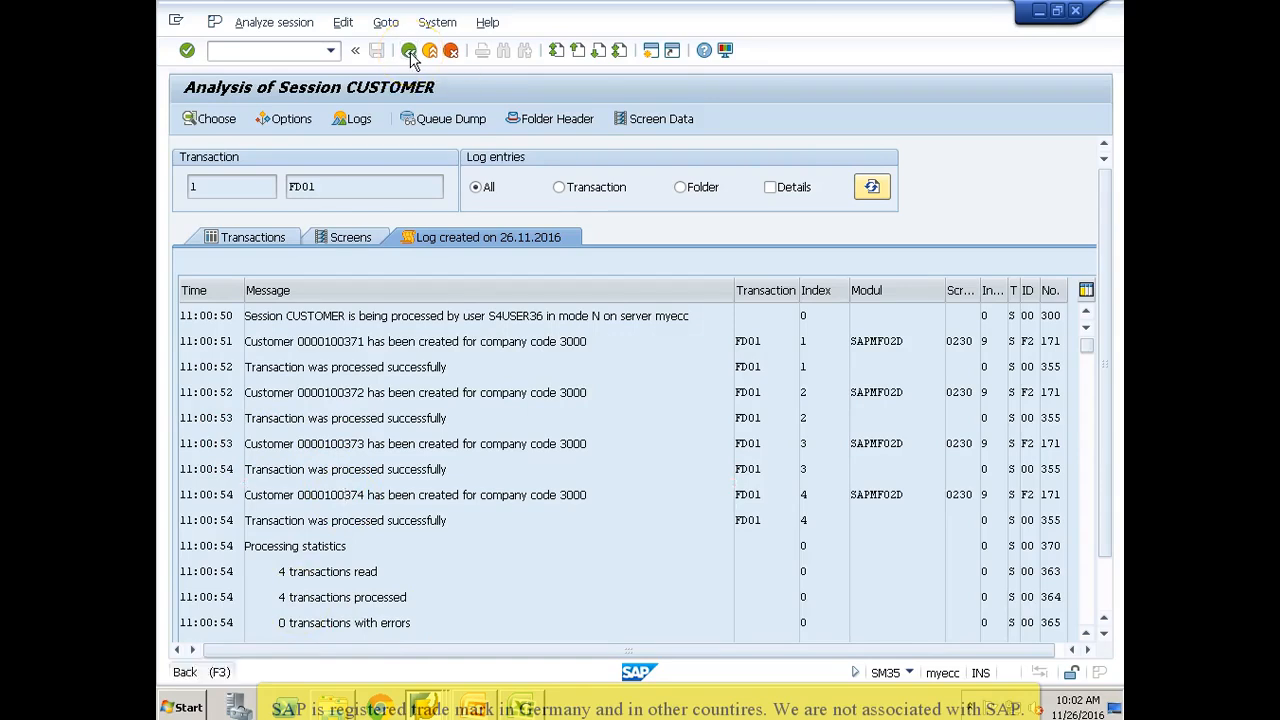
{"action": "left_click", "coordinate": [409, 51]}
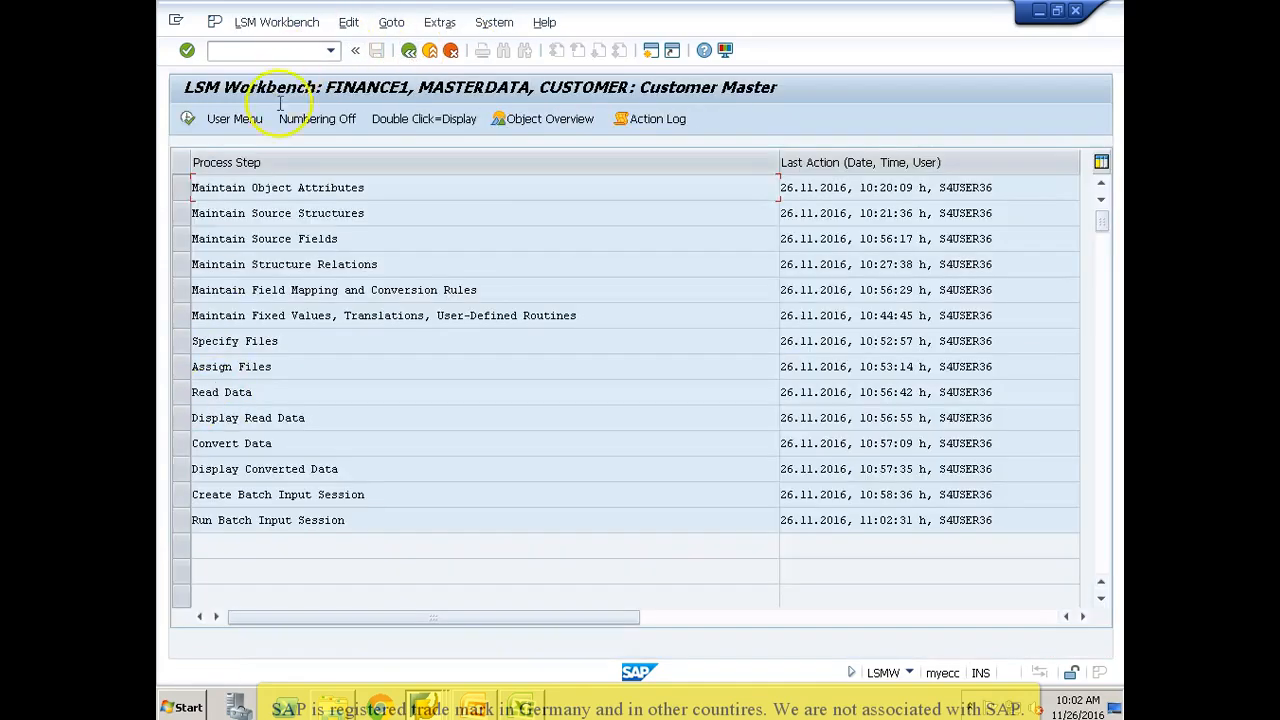
Step: Switch to the SAP Easy Access session and display the first newly created customer in company code 3000 using transaction FD03
{"action": "left_click", "coordinate": [424, 706]}
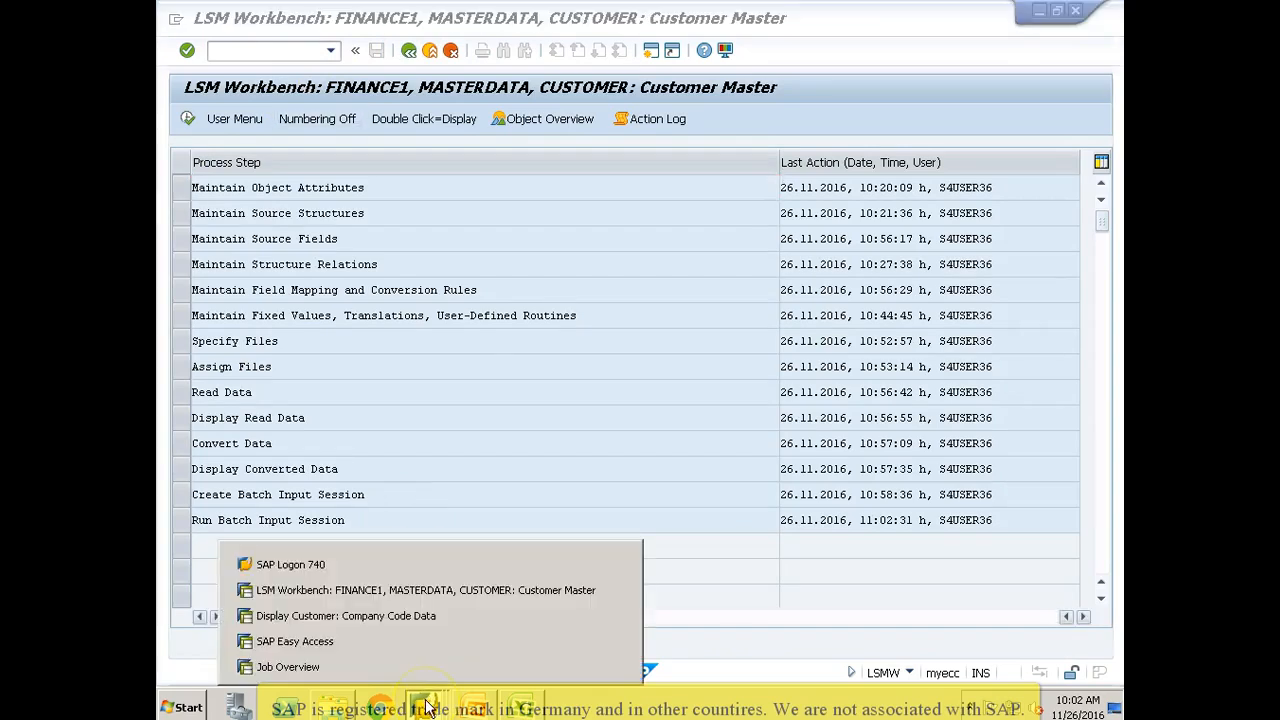
{"action": "left_click", "coordinate": [392, 650]}
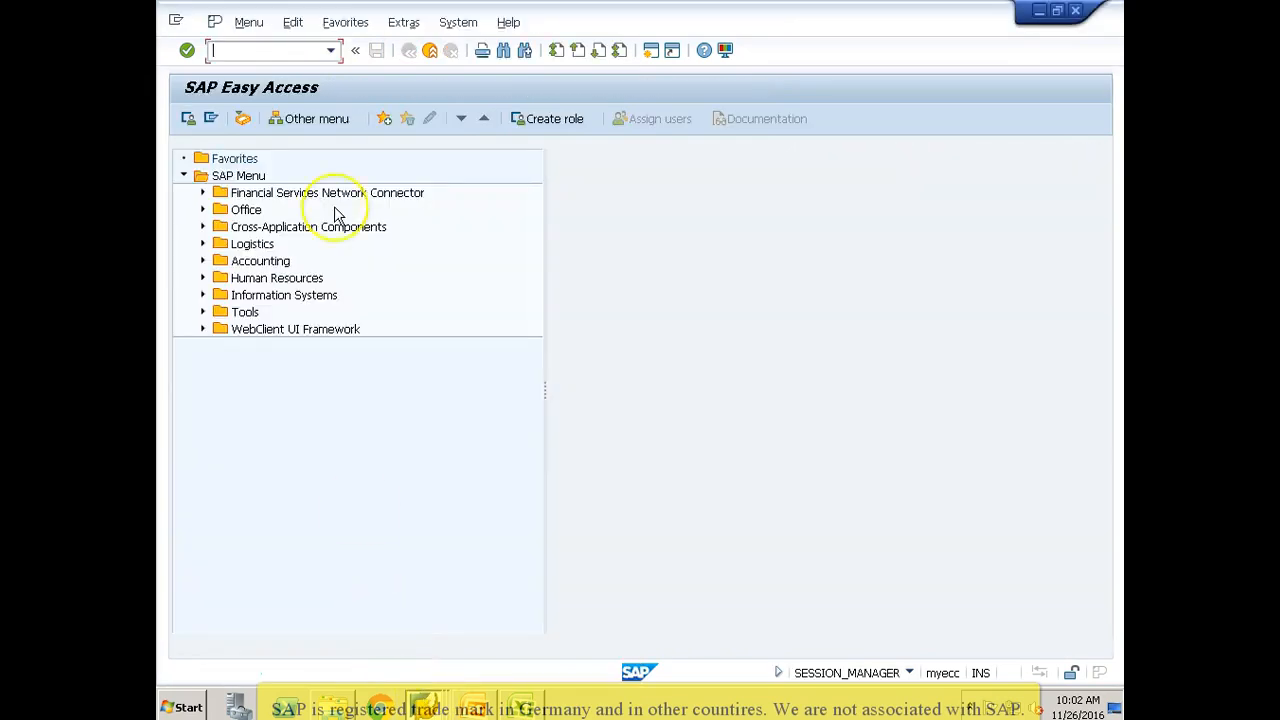
{"action": "type", "text": "fd03"}
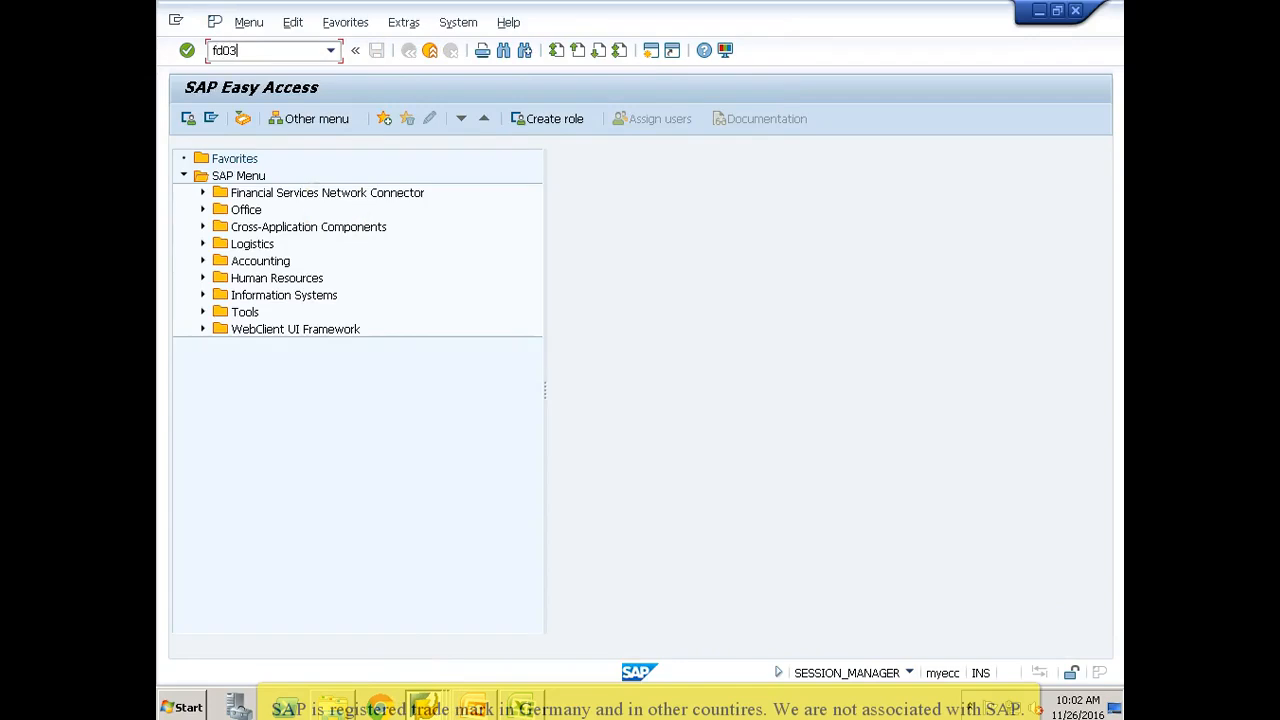
{"action": "key", "text": "Return"}
{"action": "left_click", "coordinate": [403, 197]}
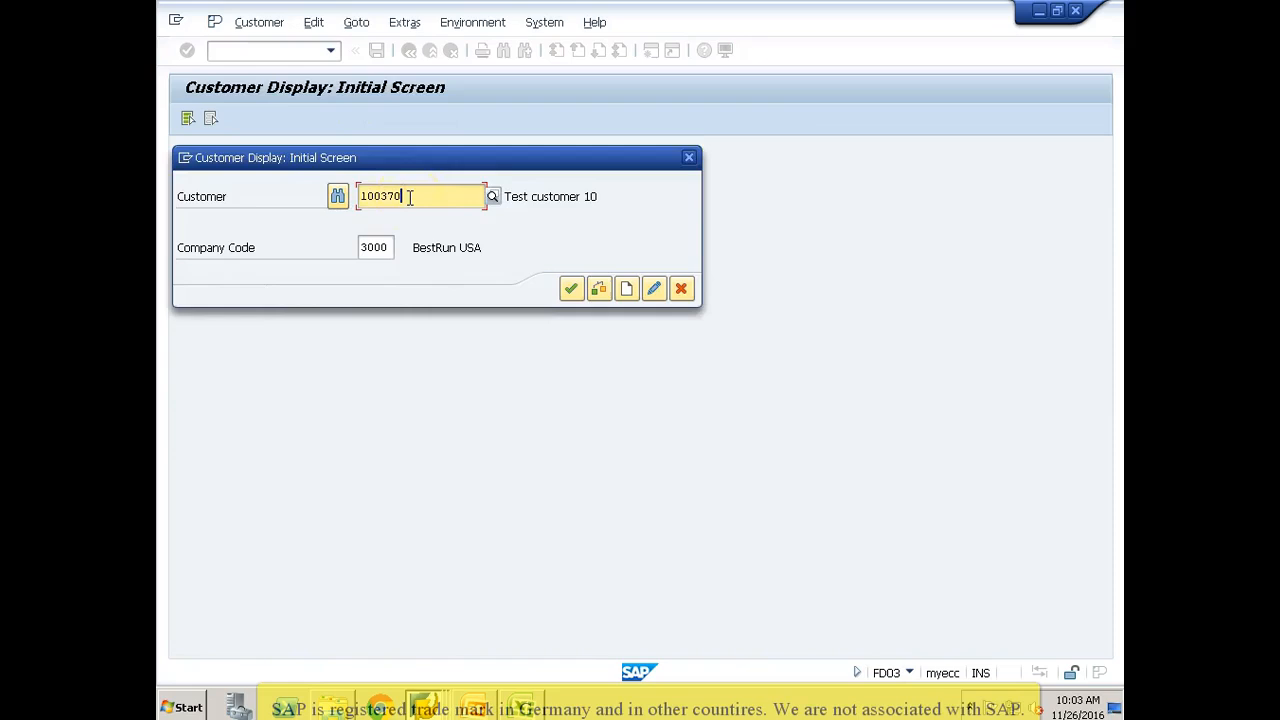
{"action": "key", "text": "Return"}
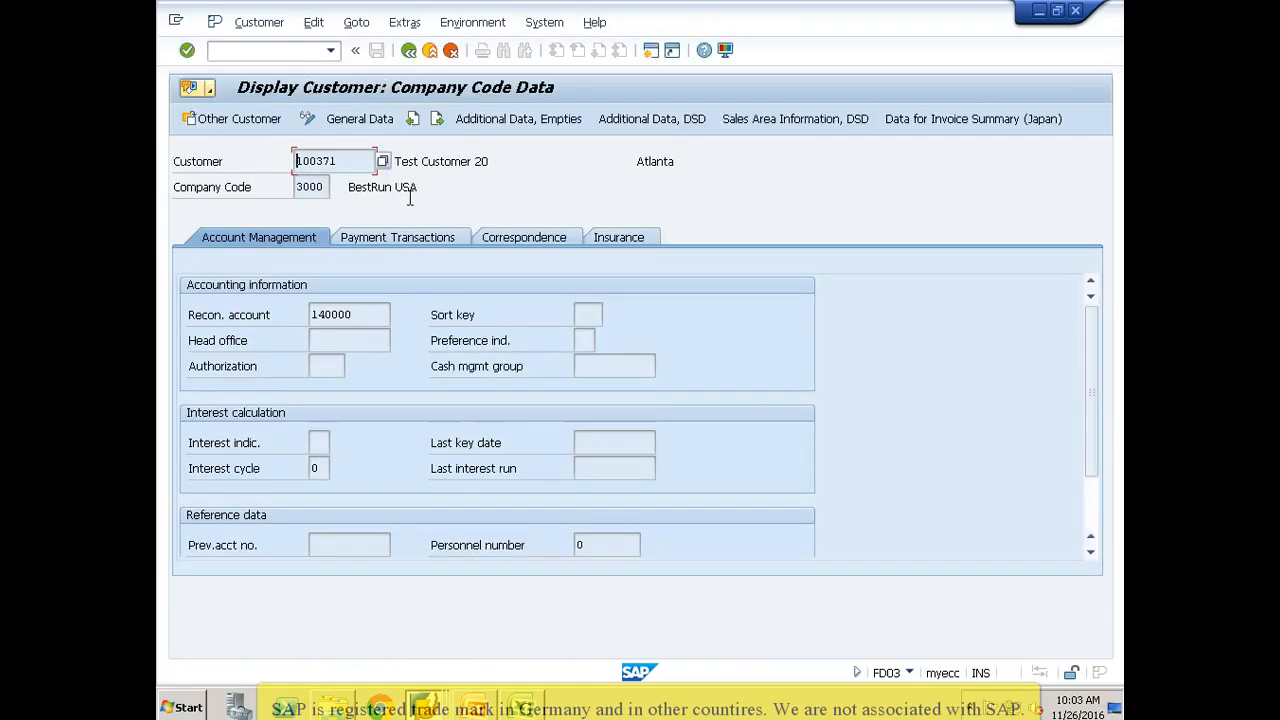
Step: Leave the customer display and open the General Table Display for table KNB1 using transaction SE16N
{"action": "left_click", "coordinate": [293, 52]}
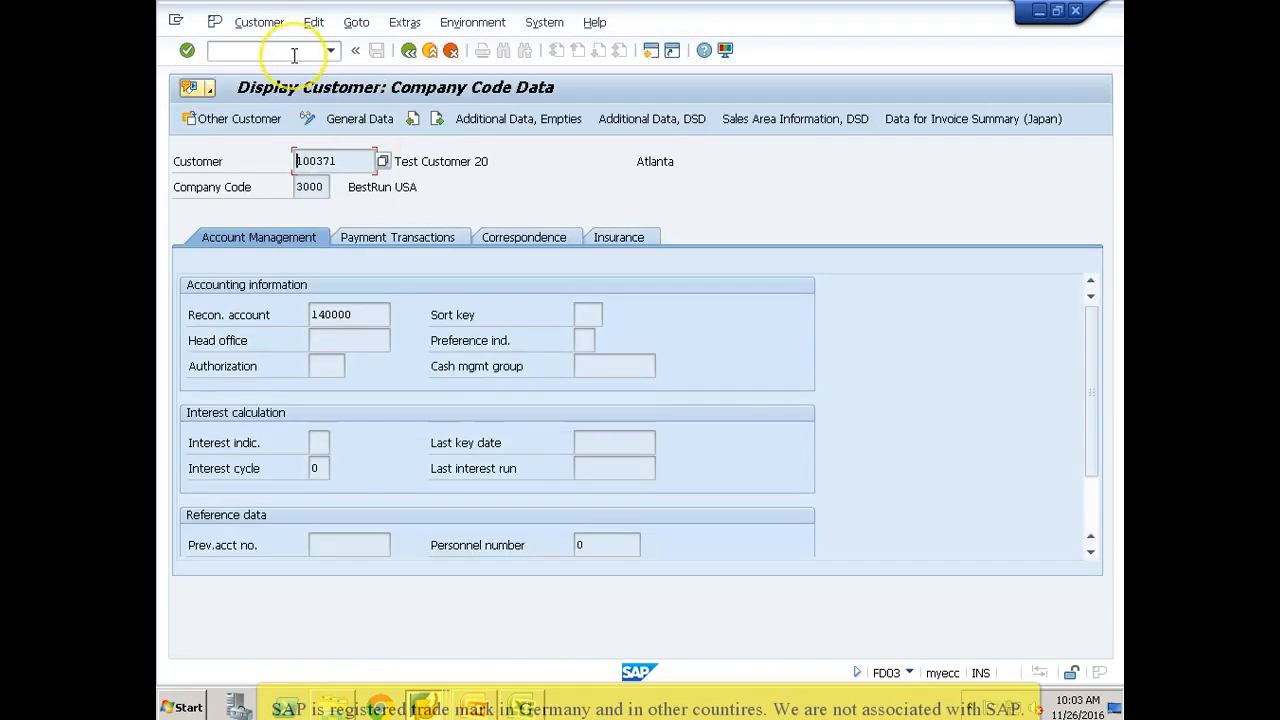
{"action": "type", "text": "/nse16"}
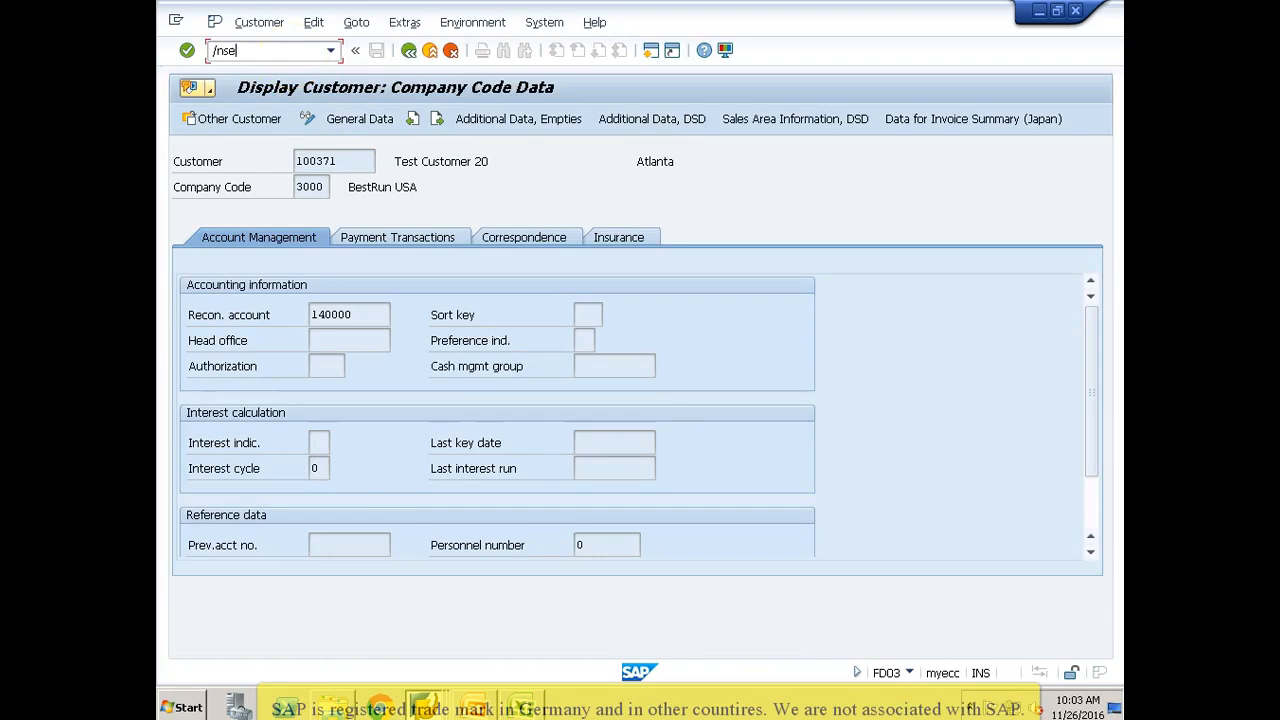
{"action": "key", "text": "Return"}
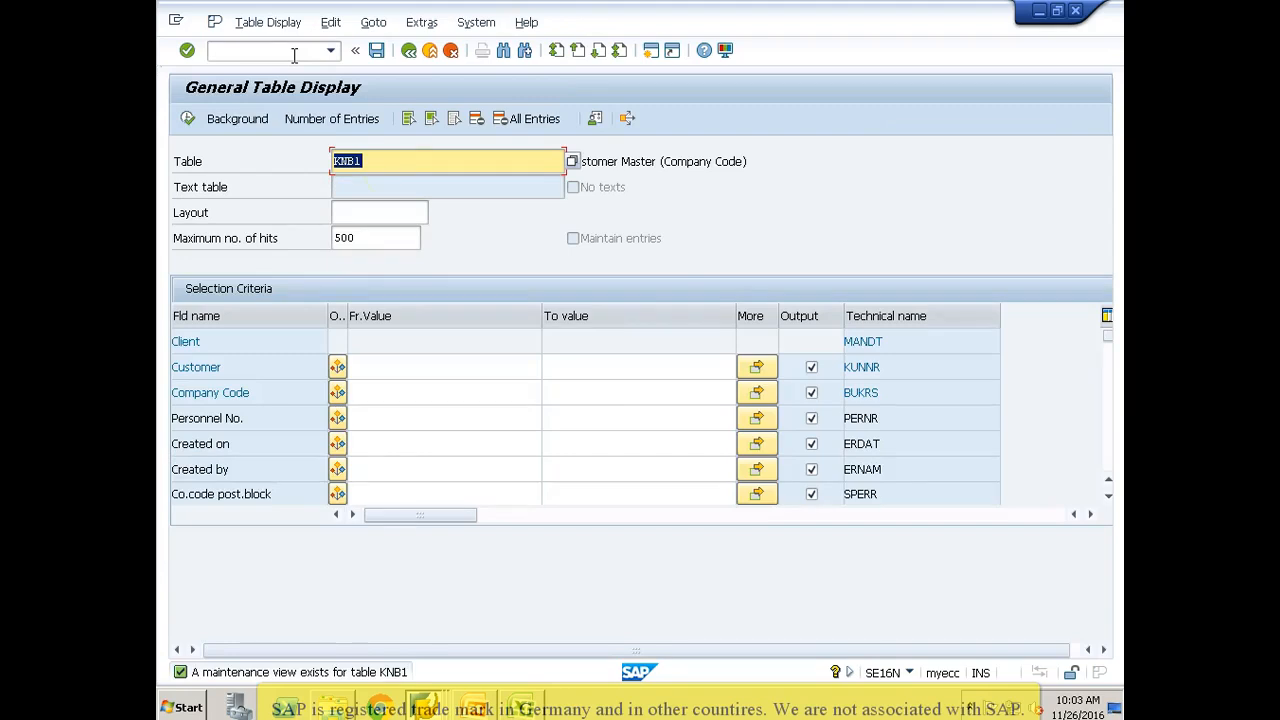
Step: List the KNB1 entries for the range from the first to the last uploaded customer number, and check their creation date and creator
{"action": "left_click", "coordinate": [386, 371]}
{"action": "type", "text": "10037"}
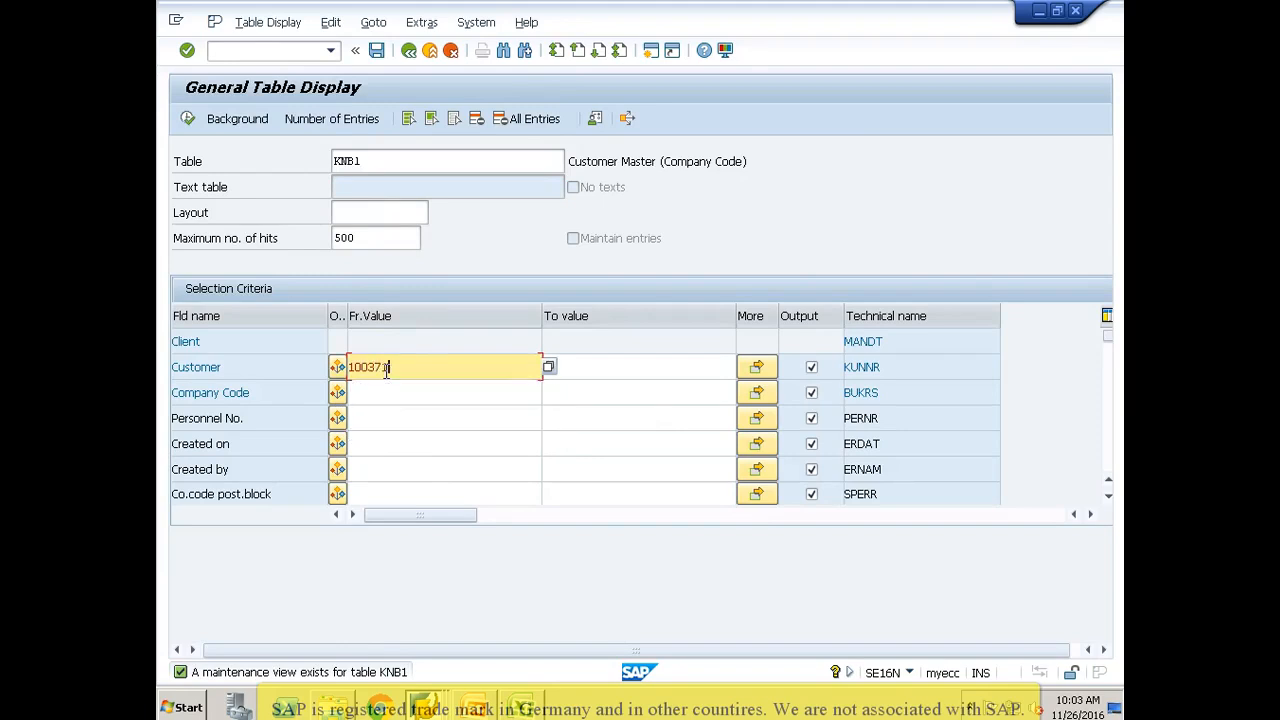
{"action": "key", "text": "Tab"}
{"action": "type", "text": "10037"}
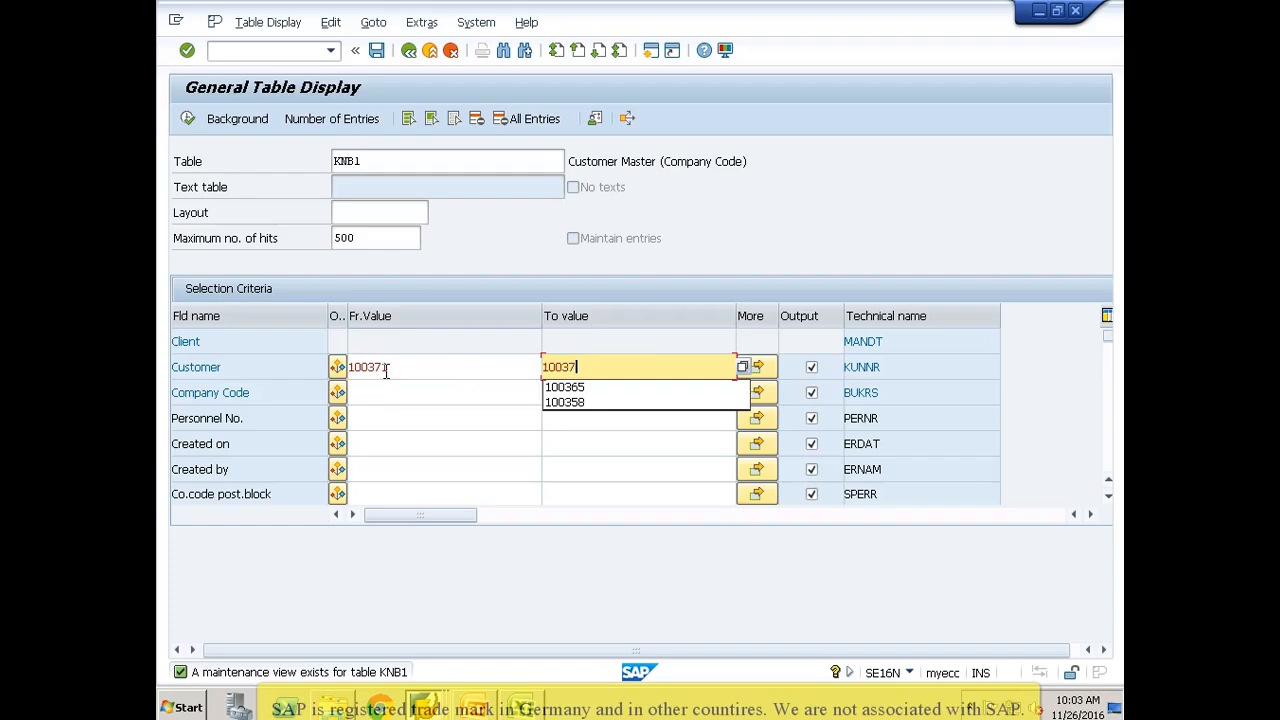
{"action": "type", "text": "4"}
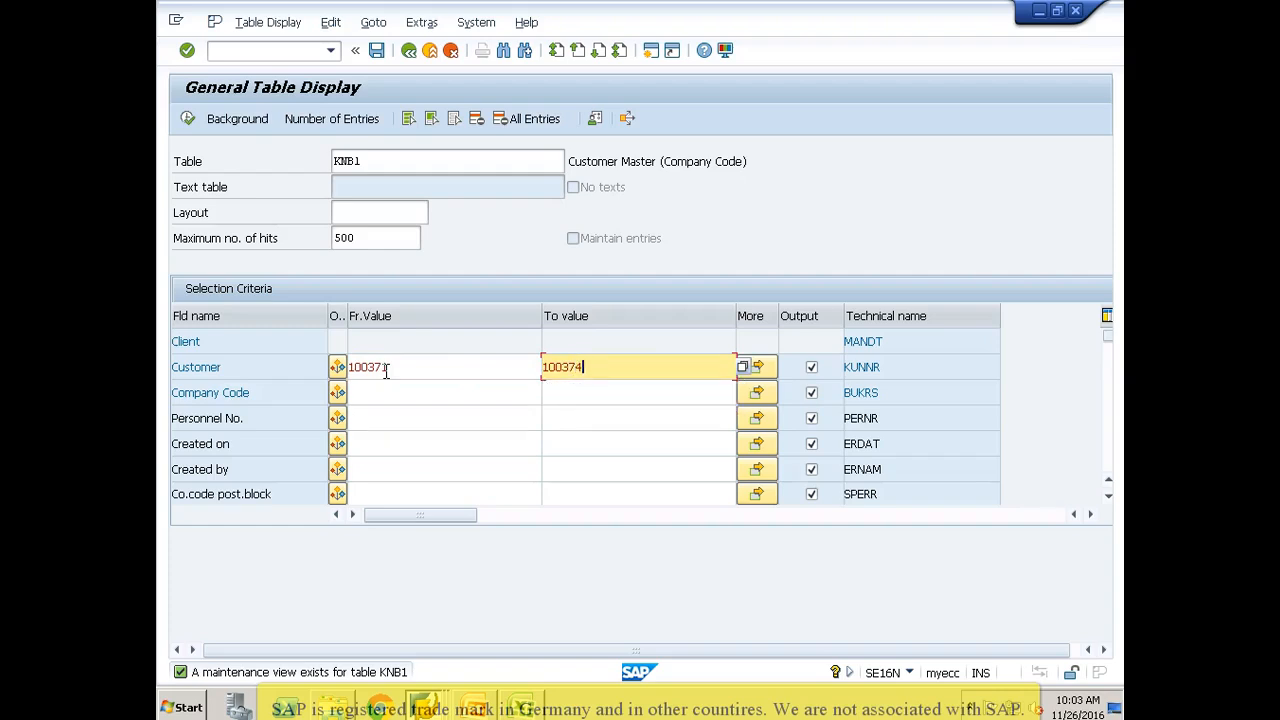
{"action": "left_click", "coordinate": [188, 120]}
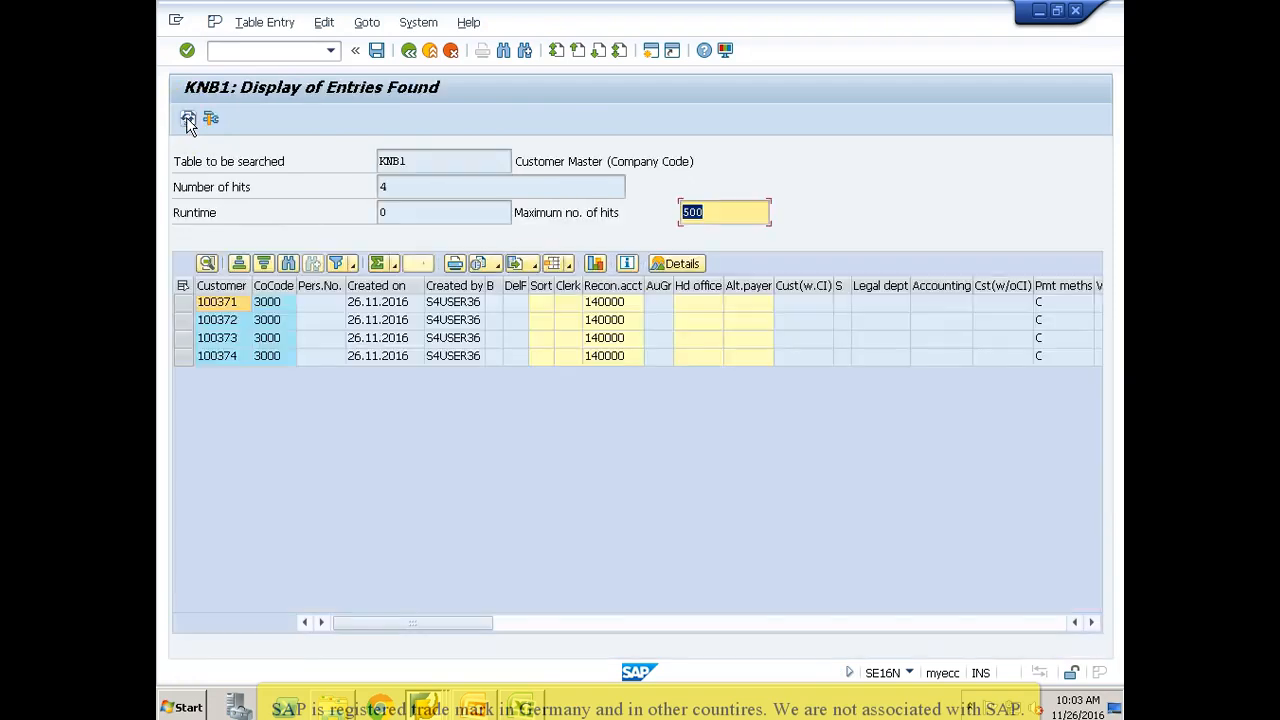
{"action": "left_click", "coordinate": [368, 309]}
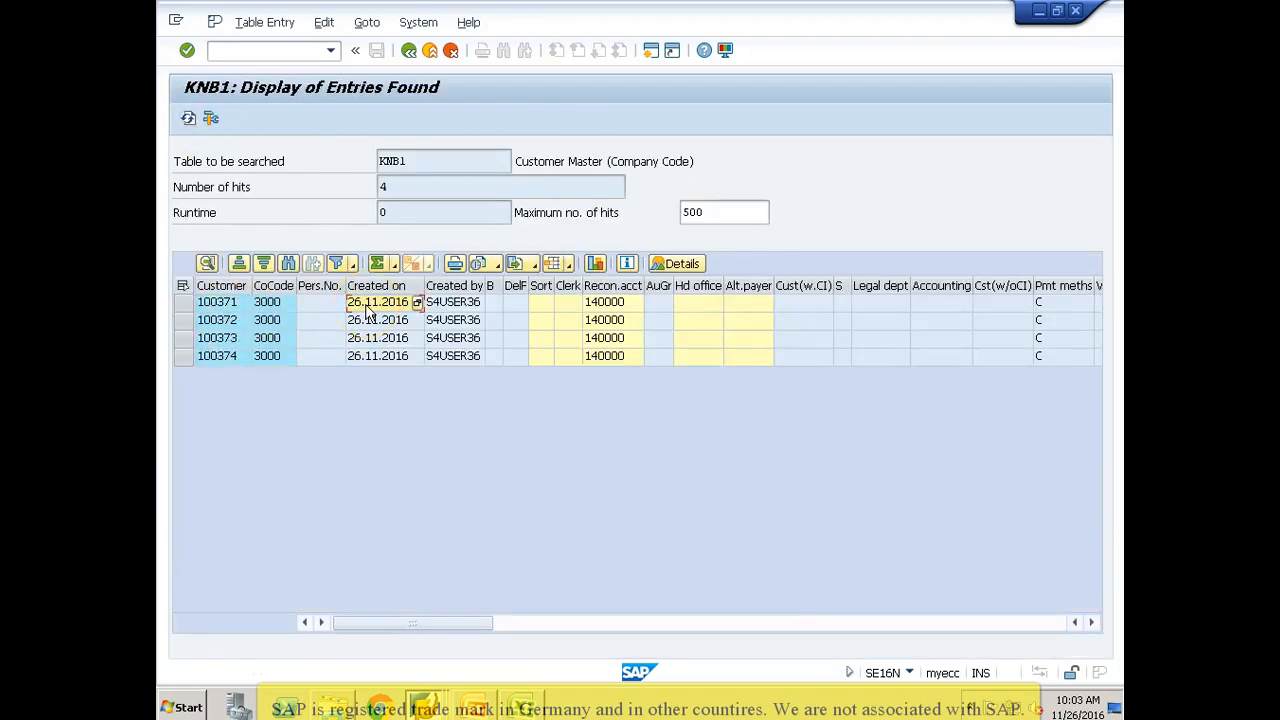
{"action": "left_click", "coordinate": [450, 303]}
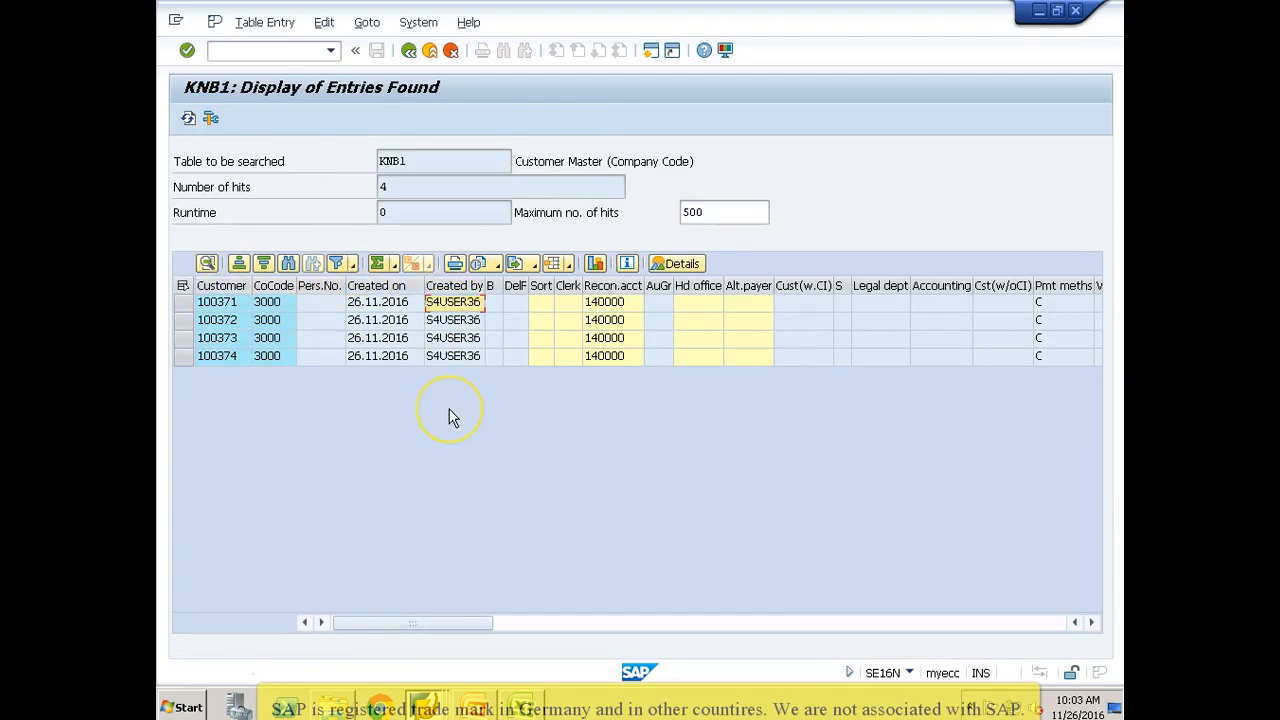
Step: Return to the LSM Workbench session and open the Maintain Object Attributes process step of the CUSTOMER object
{"action": "key", "text": "alt+Tab"}
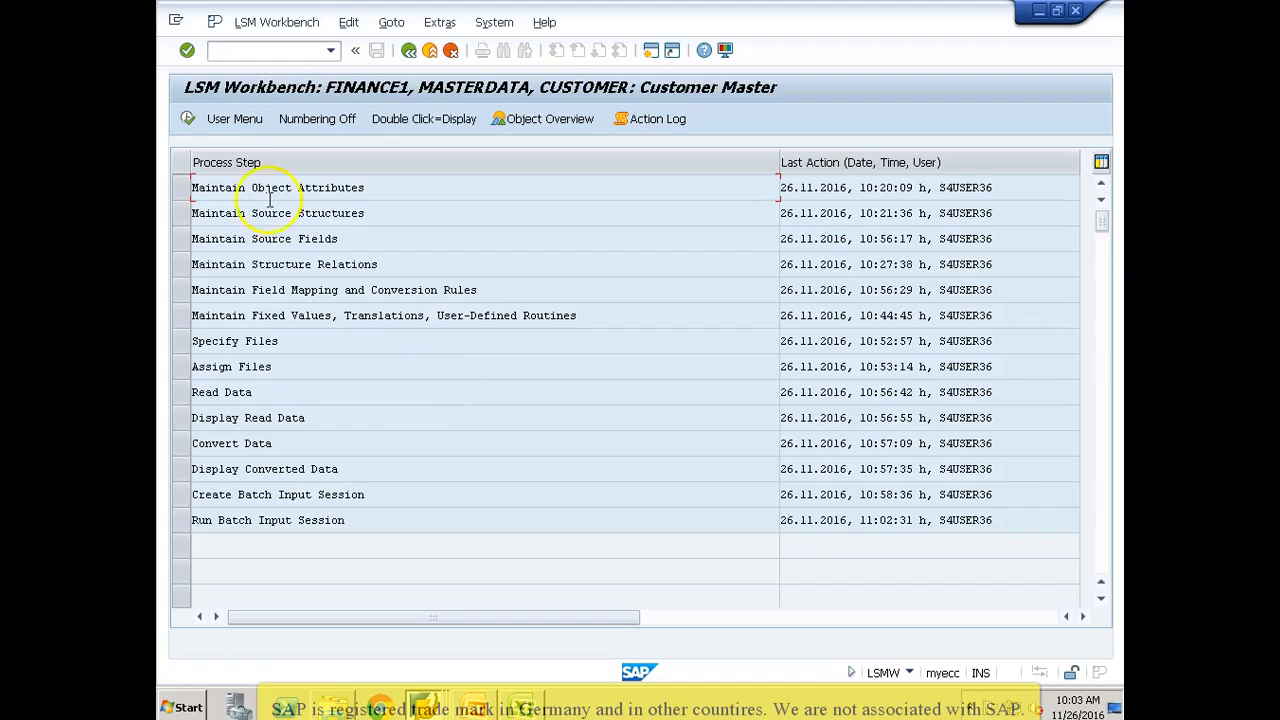
{"action": "left_click", "coordinate": [180, 188]}
{"action": "left_click", "coordinate": [187, 119]}
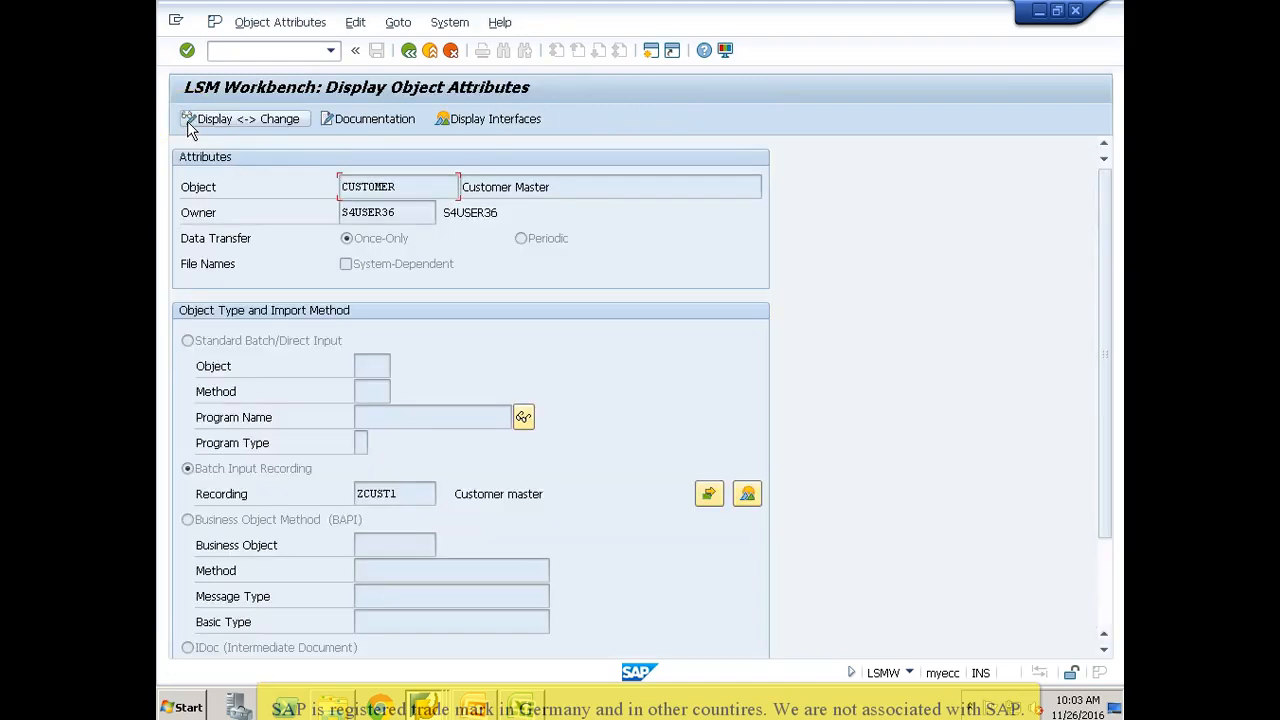